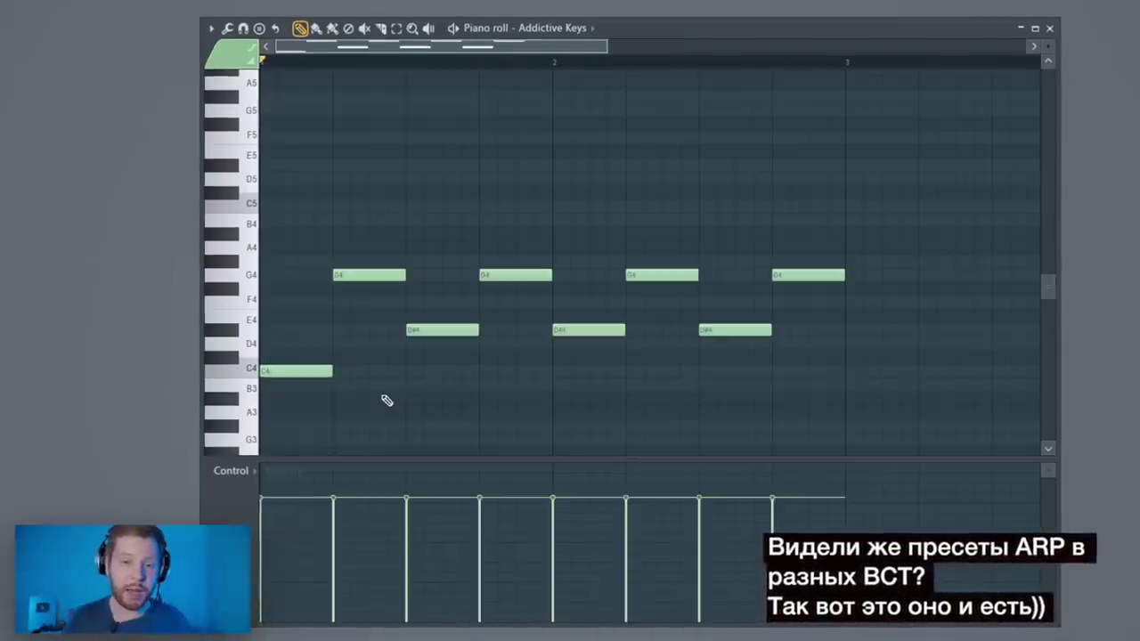
- Play back the two-bar C4, G4, D#4 arpeggio and raise its first two D#4 notes by one octave
key(space)
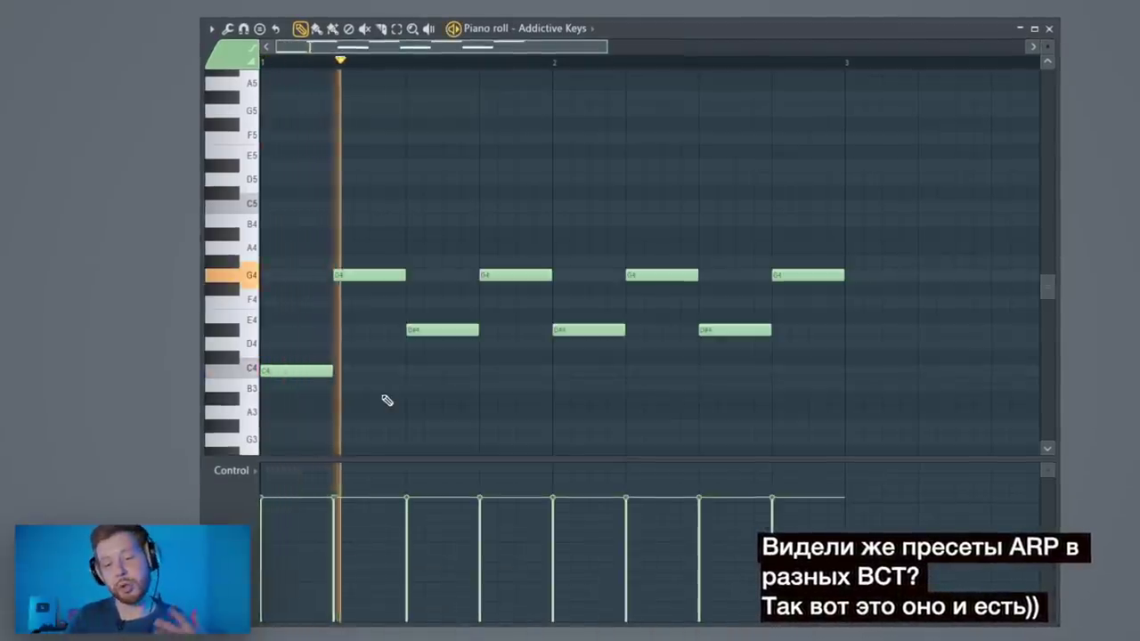
key(space)
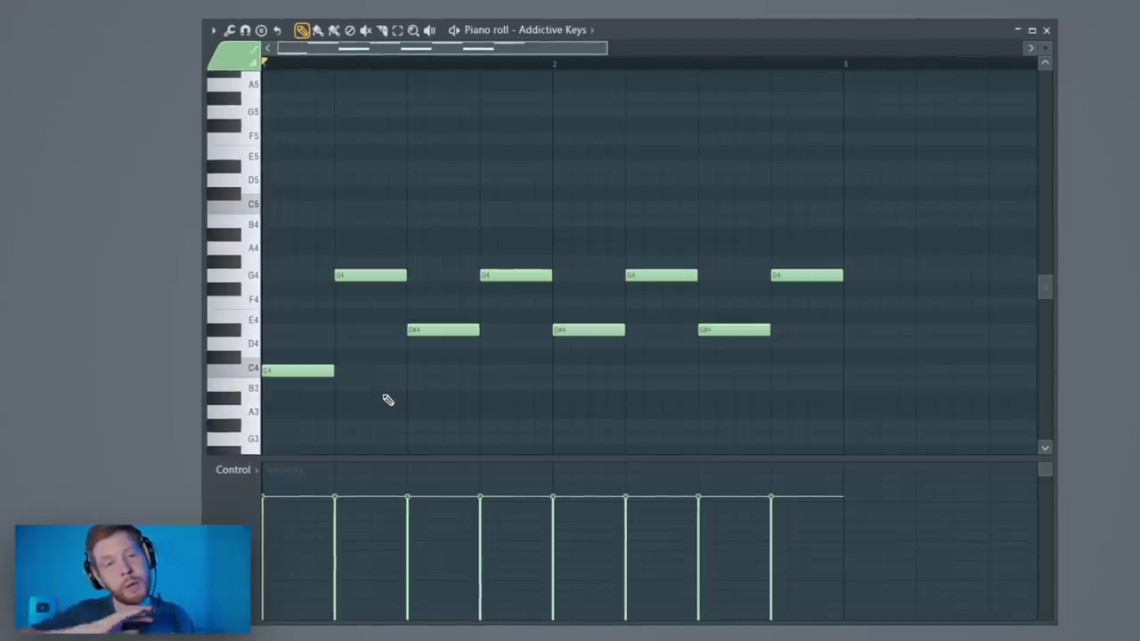
scroll(403, 374, down, 2)
key(space)
key(space)
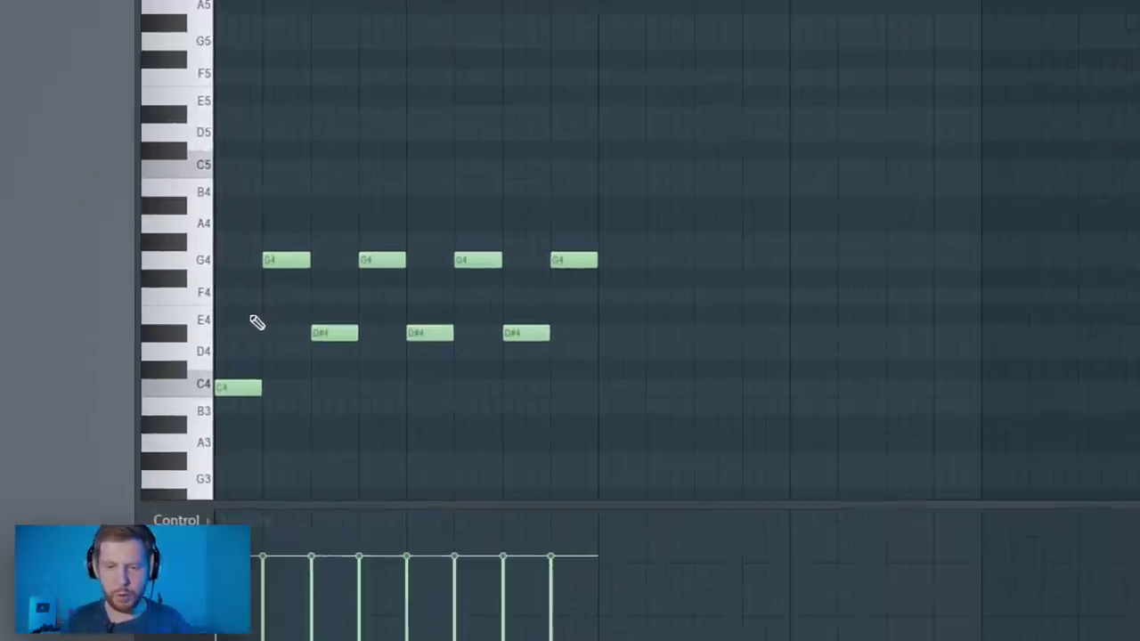
drag(301, 312, 430, 364)
key(ctrl+Up)
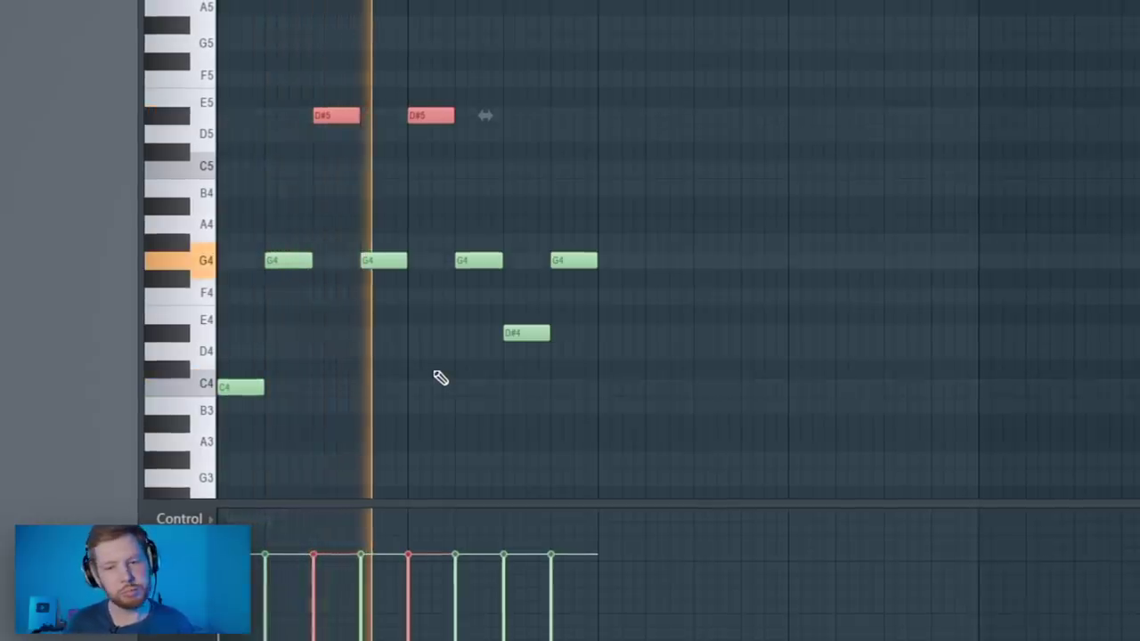
key(space)
- Duplicate the whole two-bar arpeggio so that it also fills bars 3 and 4
key(ctrl+a)
key(ctrl+b)
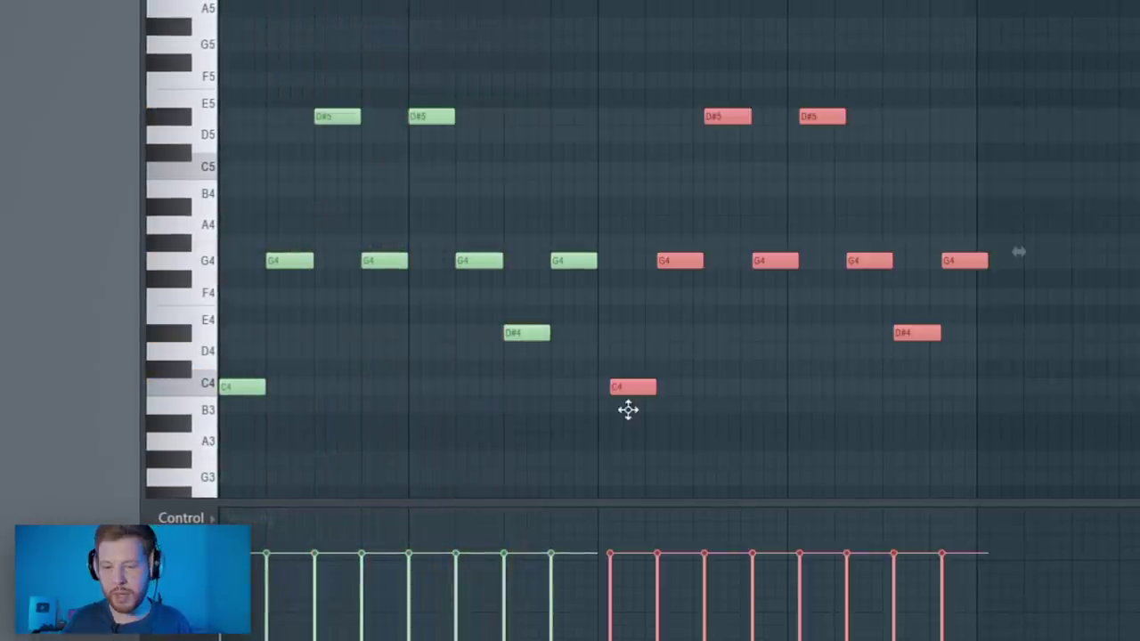
key(ctrl+d)
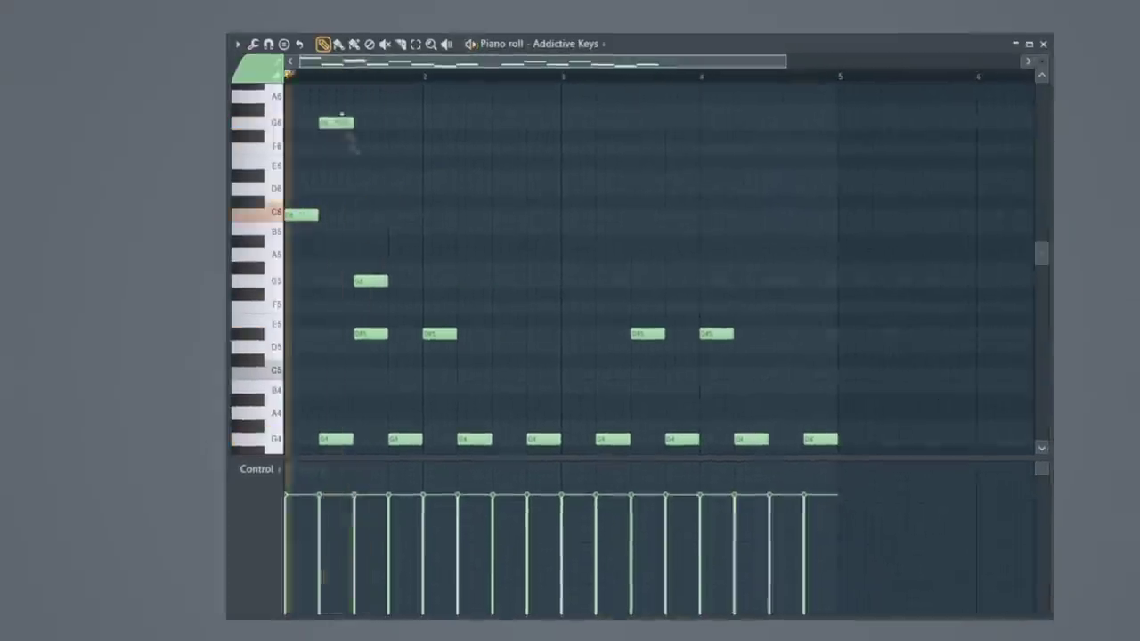
- Add an upper voice of repeating G6 notes alternating with D#6 and C6 above the arpeggio, and play it back
click(412, 118)
click(446, 170)
click(481, 118)
click(516, 210)
click(545, 118)
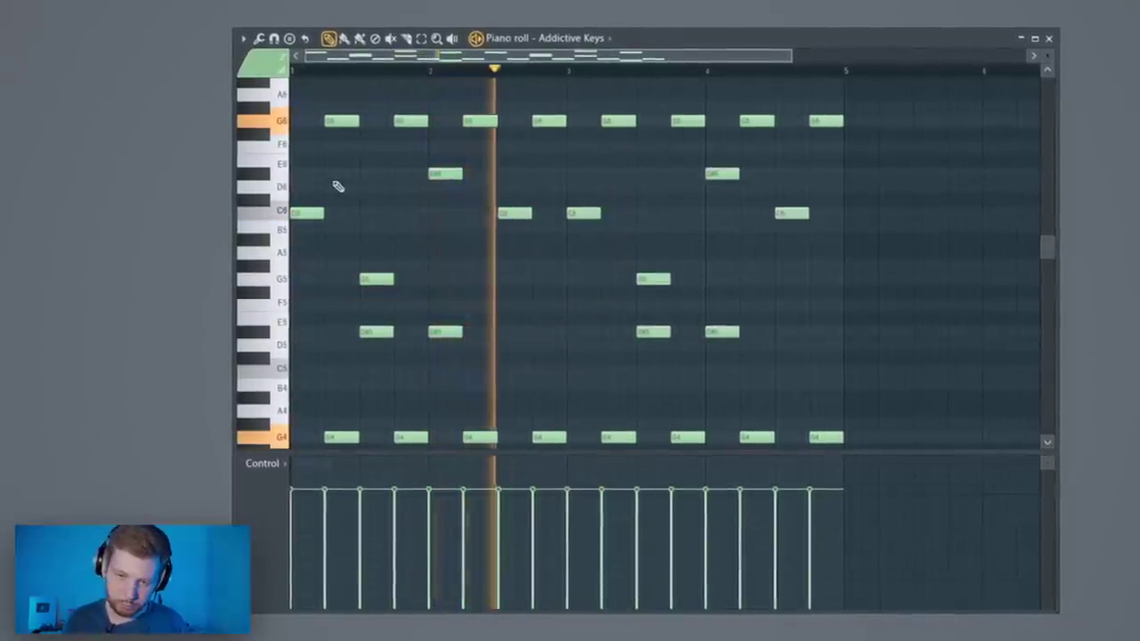
key(space)
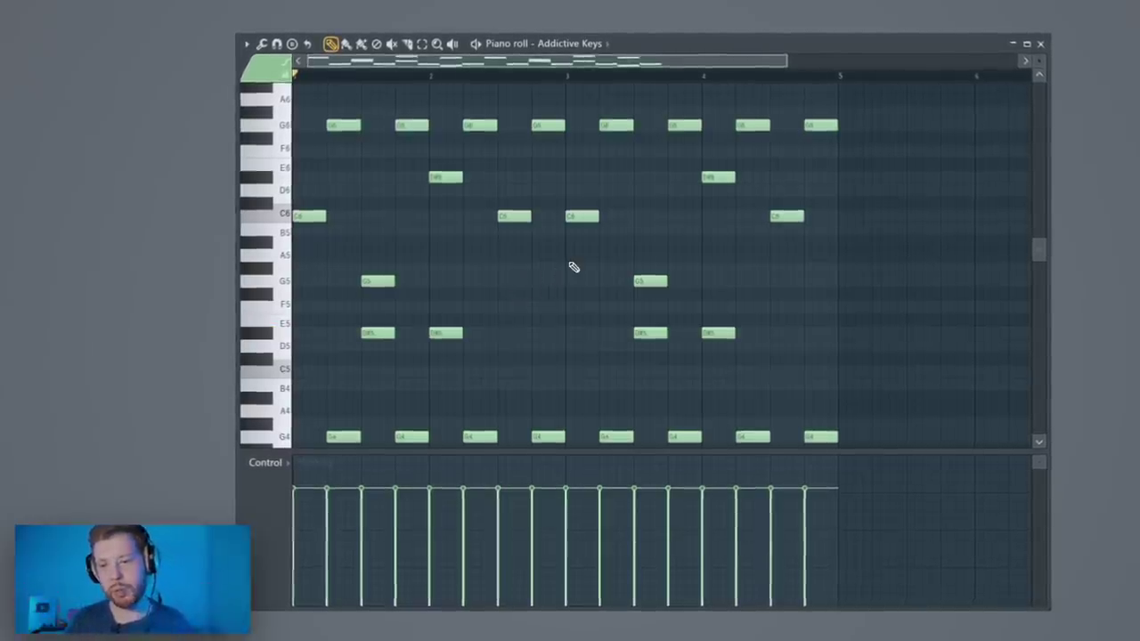
- Select the lower voice from C4 to D#5 across all four bars and reduce its velocity
scroll(655, 260, down, 3)
ctrl+right_click(806, 289)
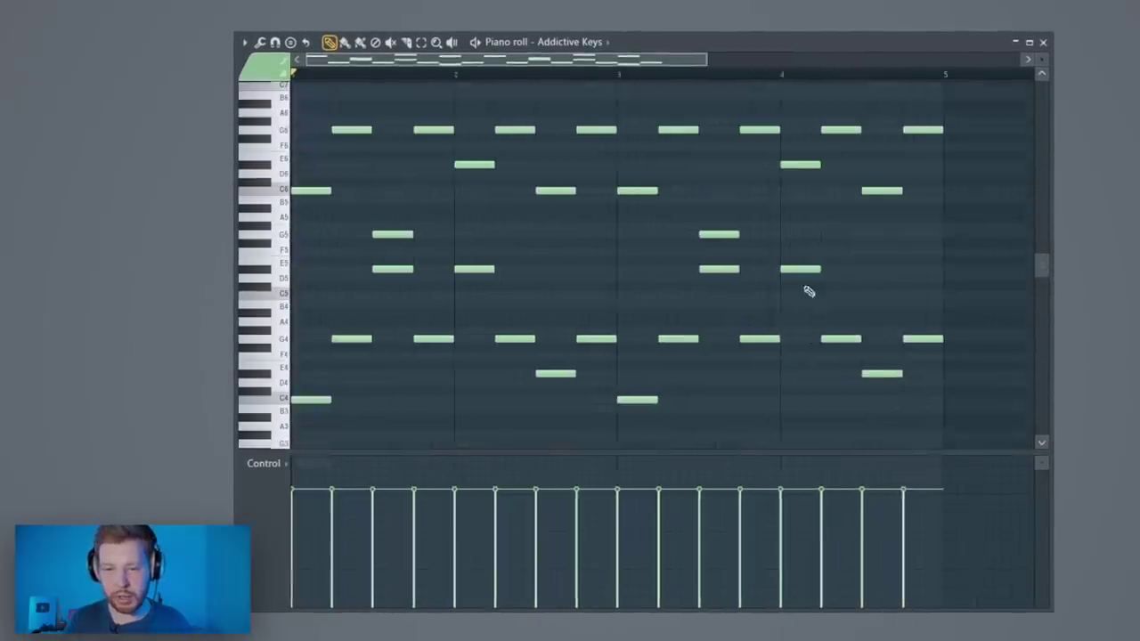
drag(975, 264, 371, 497)
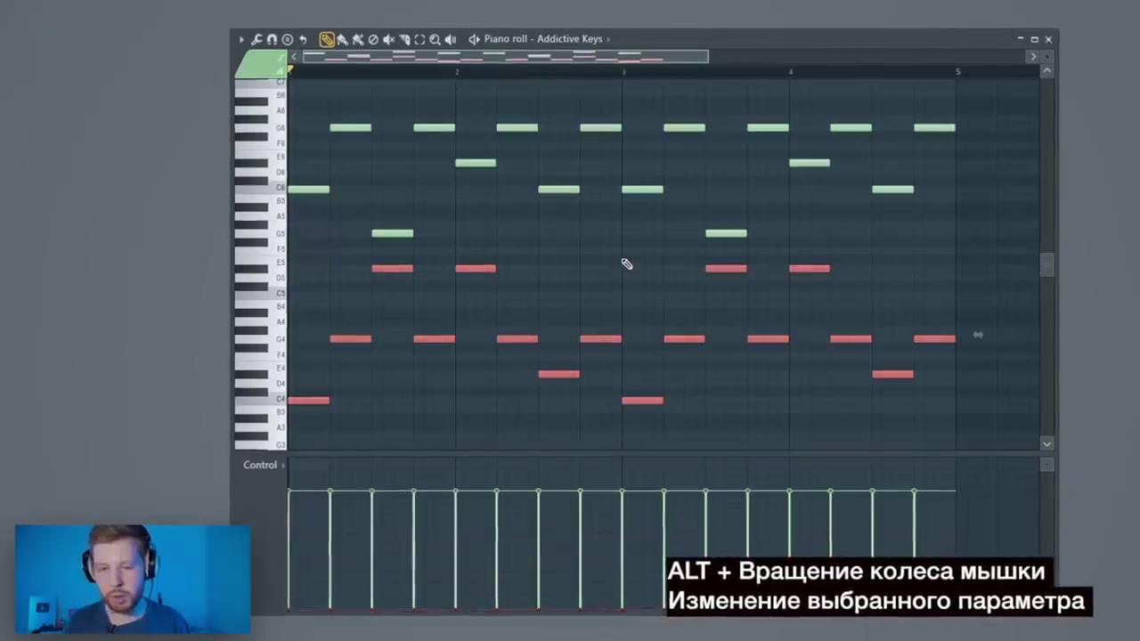
- Vary the velocities of the individual upper-voice notes, making the G6 notes softer than the C6, G5 and D#6 notes
drag(993, 237, 301, 79)
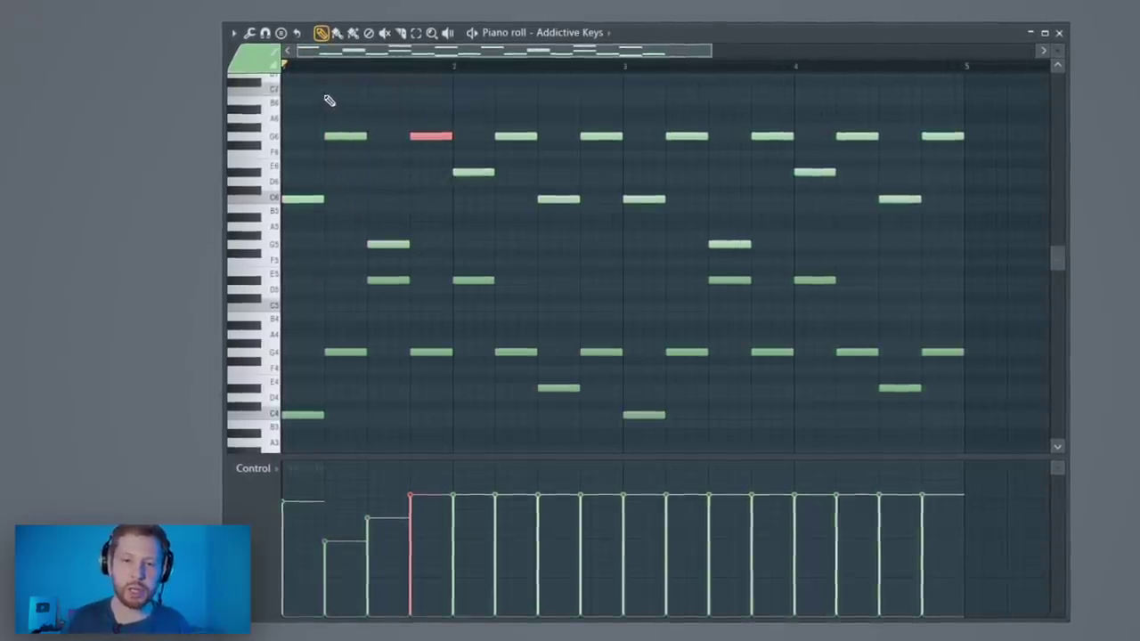
drag(326, 75, 347, 82)
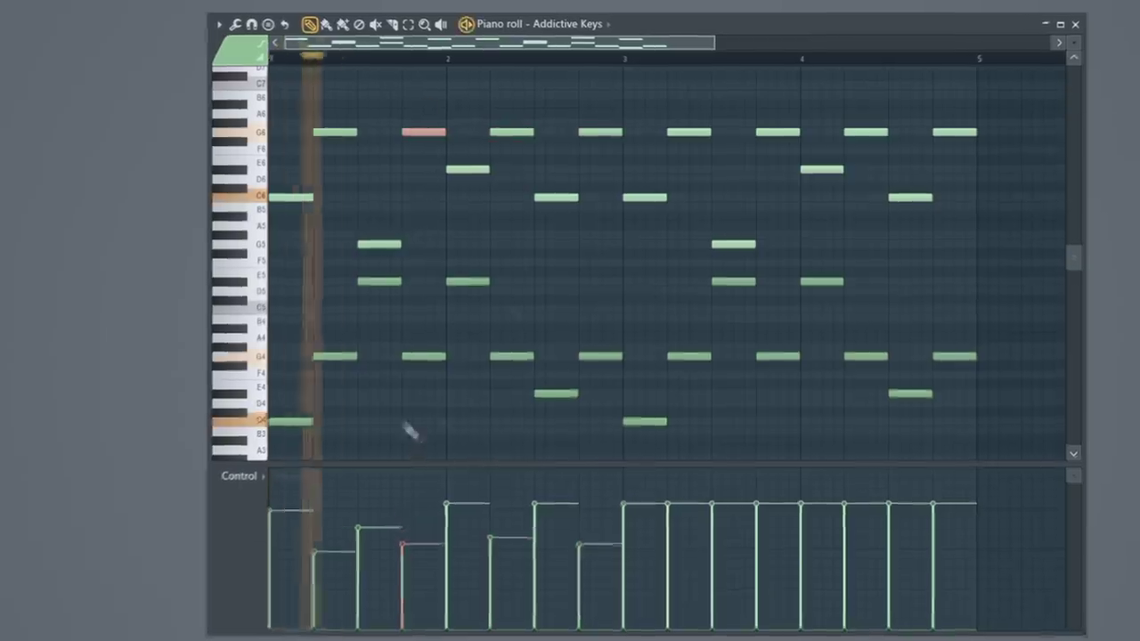
drag(669, 498, 669, 526)
ctrl+click(777, 132)
drag(756, 499, 756, 545)
ctrl+shift+click(646, 196)
drag(625, 499, 625, 507)
ctrl+shift+click(734, 243)
drag(712, 499, 712, 491)
drag(793, 120, 997, 201)
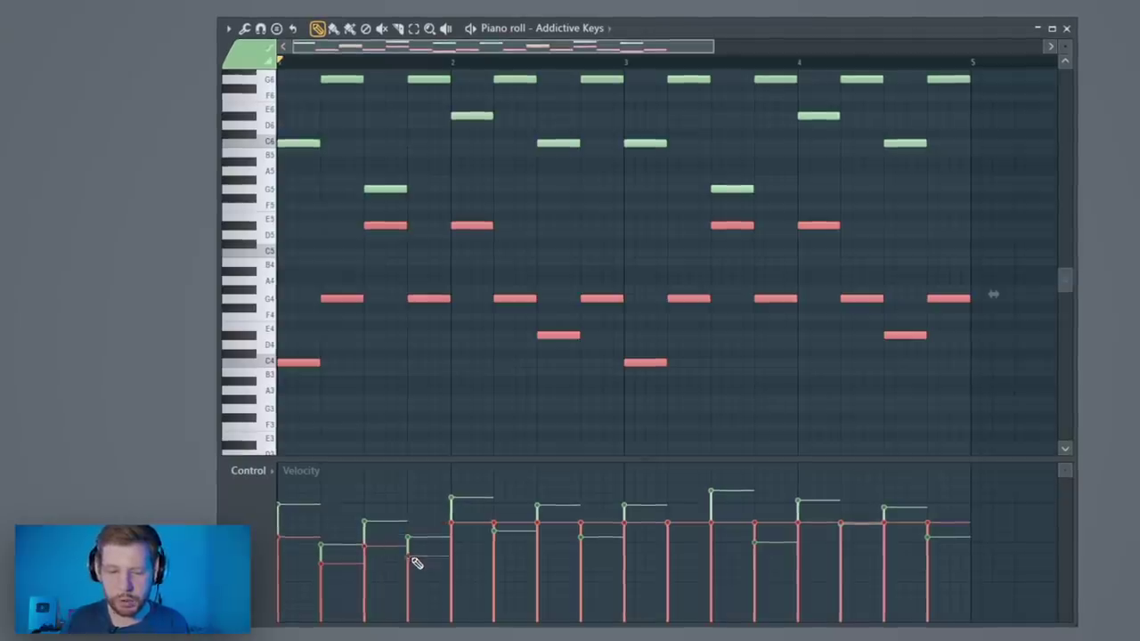
- Vary the velocities of the individual lower-voice notes so they follow the accents of the upper voice
key(space)
click(454, 520)
click(498, 542)
click(541, 530)
click(584, 555)
click(628, 534)
click(713, 510)
click(930, 543)
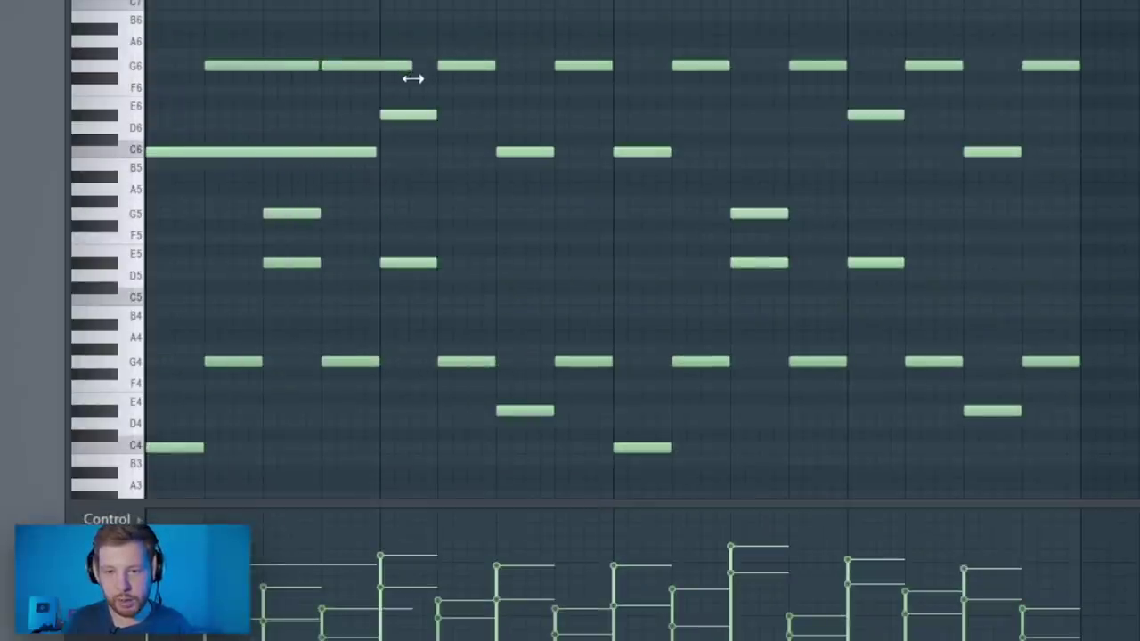
- Lengthen the notes in both voices across the four bars so they sustain over the following notes
drag(442, 112, 497, 112)
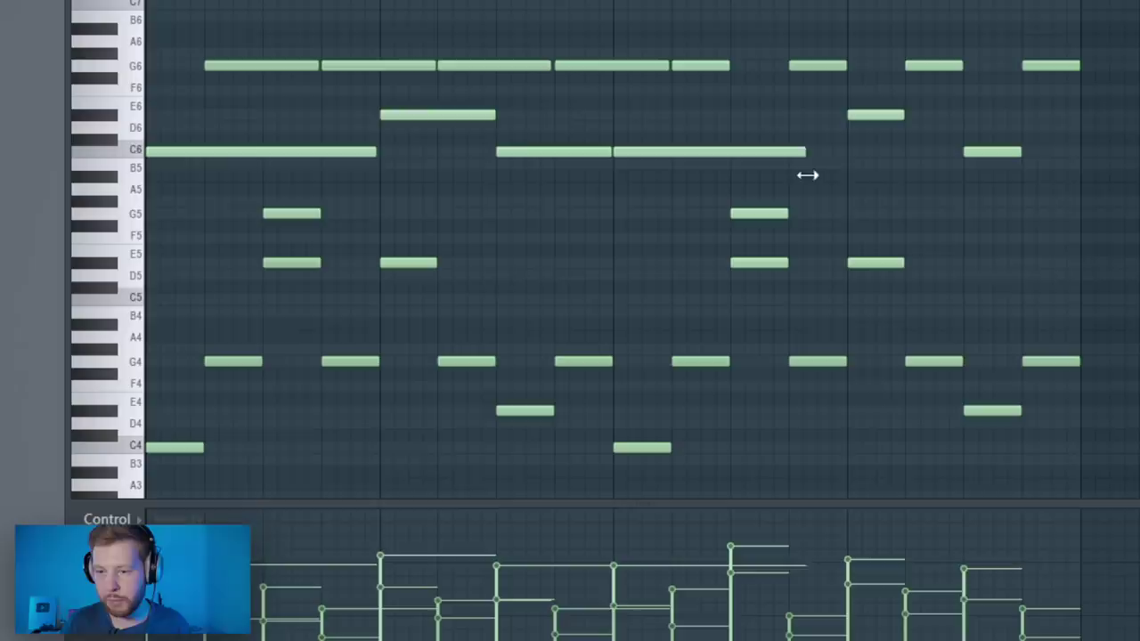
drag(729, 64, 785, 64)
drag(319, 214, 495, 214)
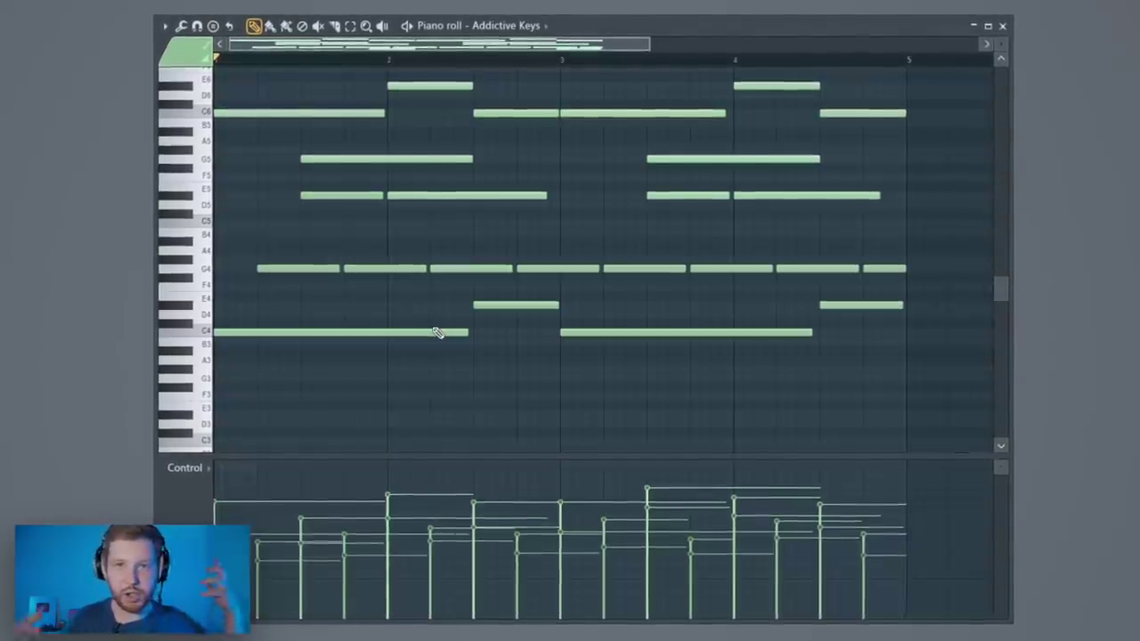
scroll(395, 421, up, 3)
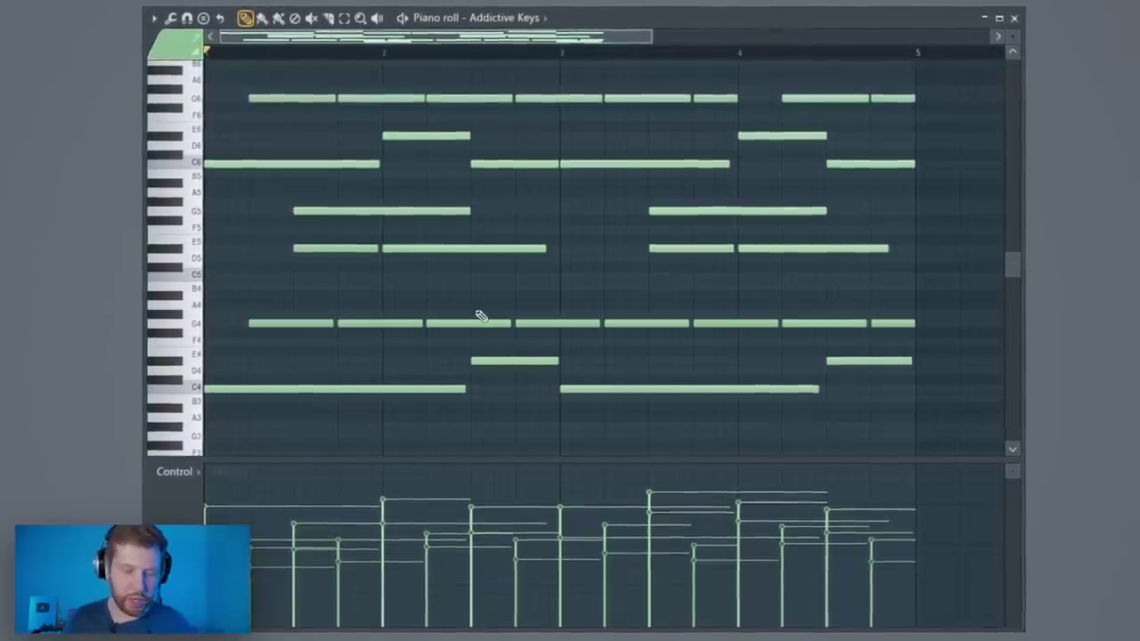
- Scale the note velocities for stronger dynamics by raising Multiply and lowering Offset in level scaling, and accept the change
key(alt+x)
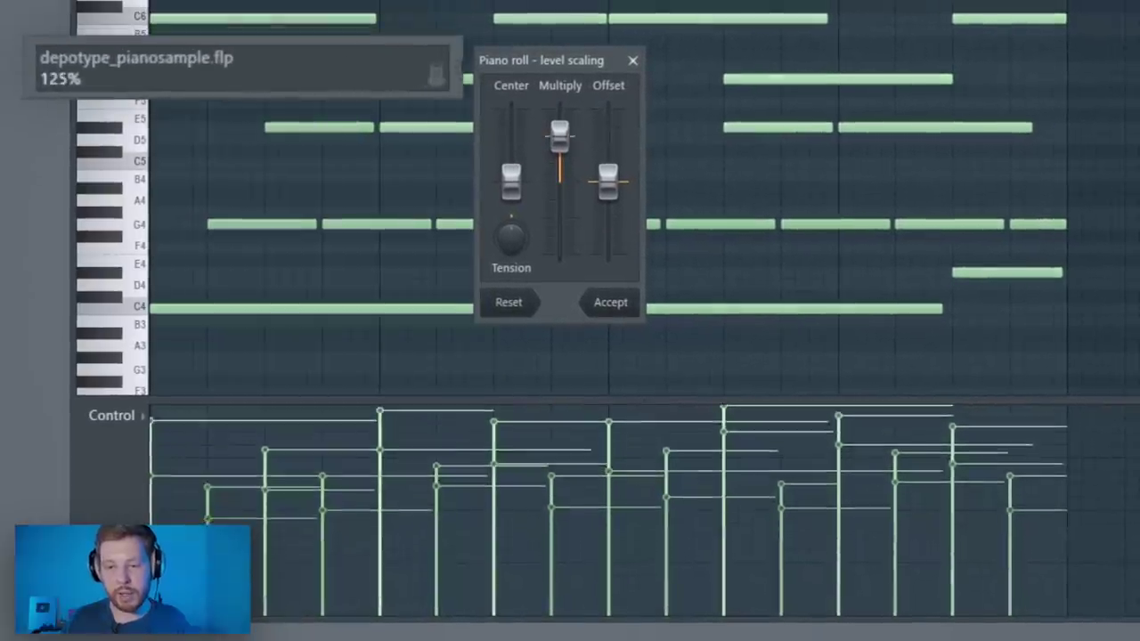
drag(560, 135, 560, 117)
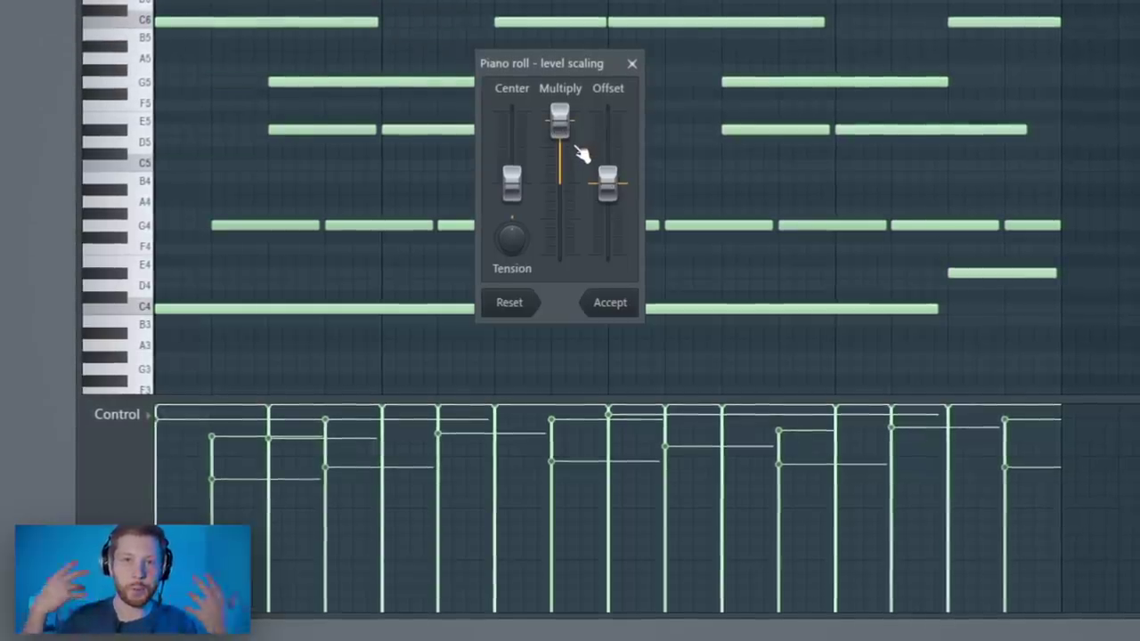
drag(606, 180, 607, 224)
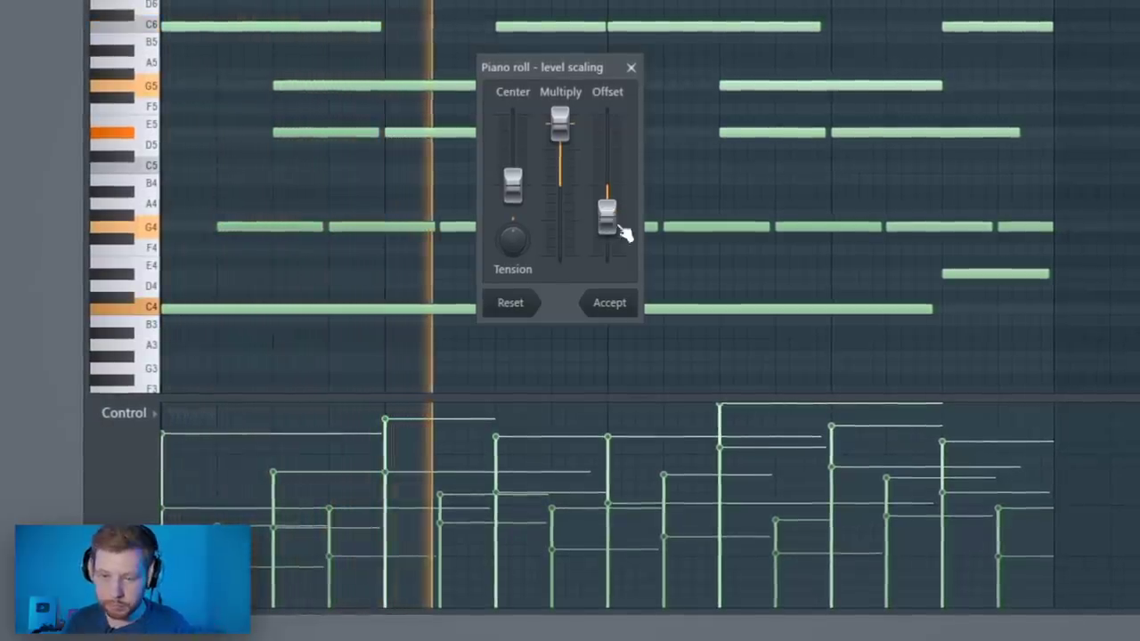
click(611, 303)
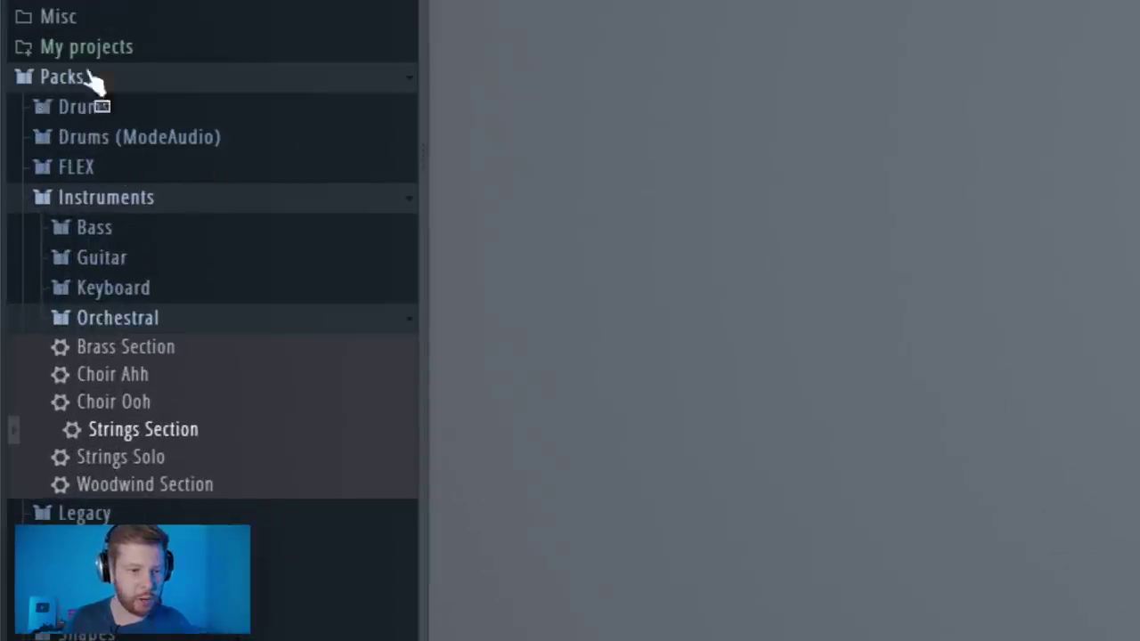
- Add the orchestral Strings Section preset to the channel rack as a new instrument
drag(132, 437, 438, 213)
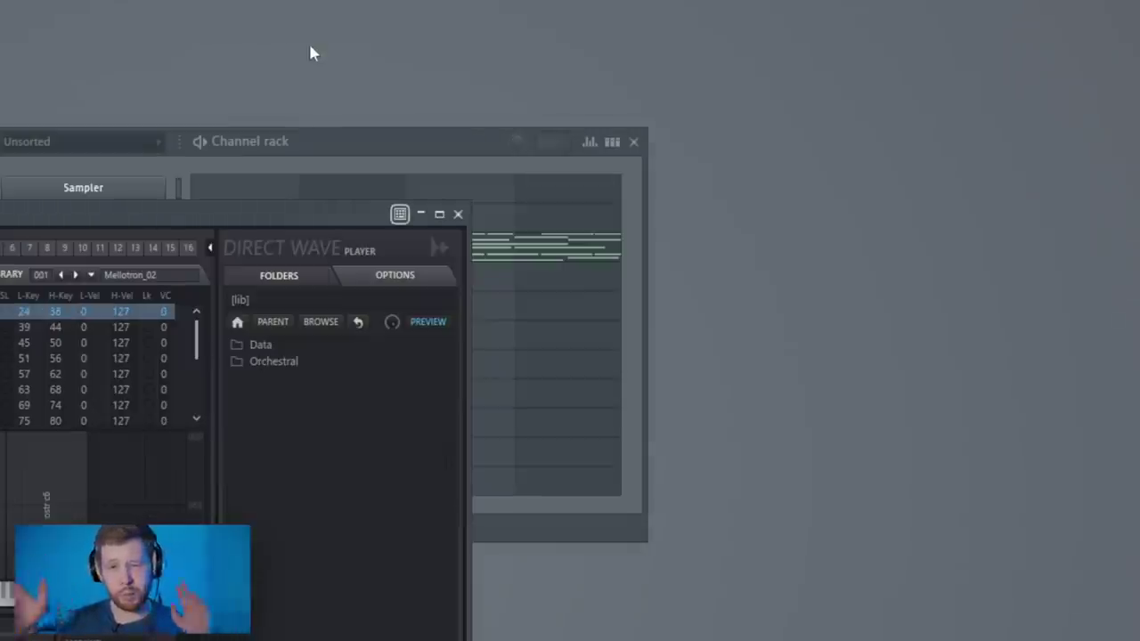
drag(354, 140, 372, 126)
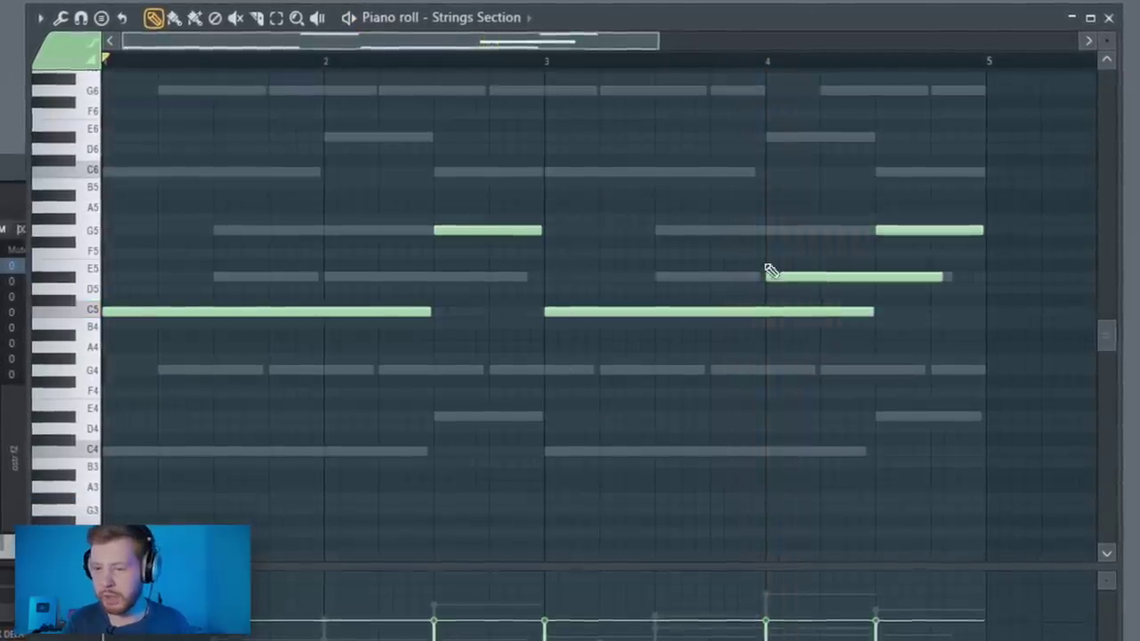
- Select all the Strings Section notes in the piano roll and lower their velocity
drag(960, 168, 258, 370)
scroll(347, 309, down, 10)
click(266, 566)
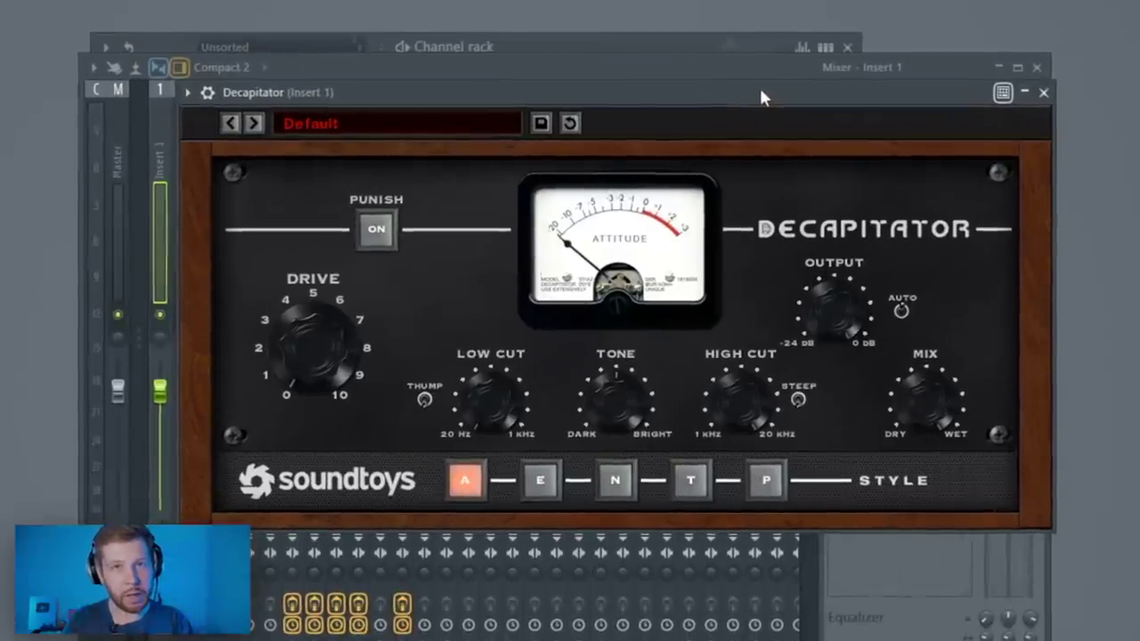
- Set the Decapitator on Insert 1 to style N and raise its Drive
mouse_move(700, 93)
mouse_down()
mouse_move(671, 92)
mouse_move(676, 72)
mouse_move(721, 53)
mouse_move(680, 190)
mouse_move(710, 73)
mouse_up()
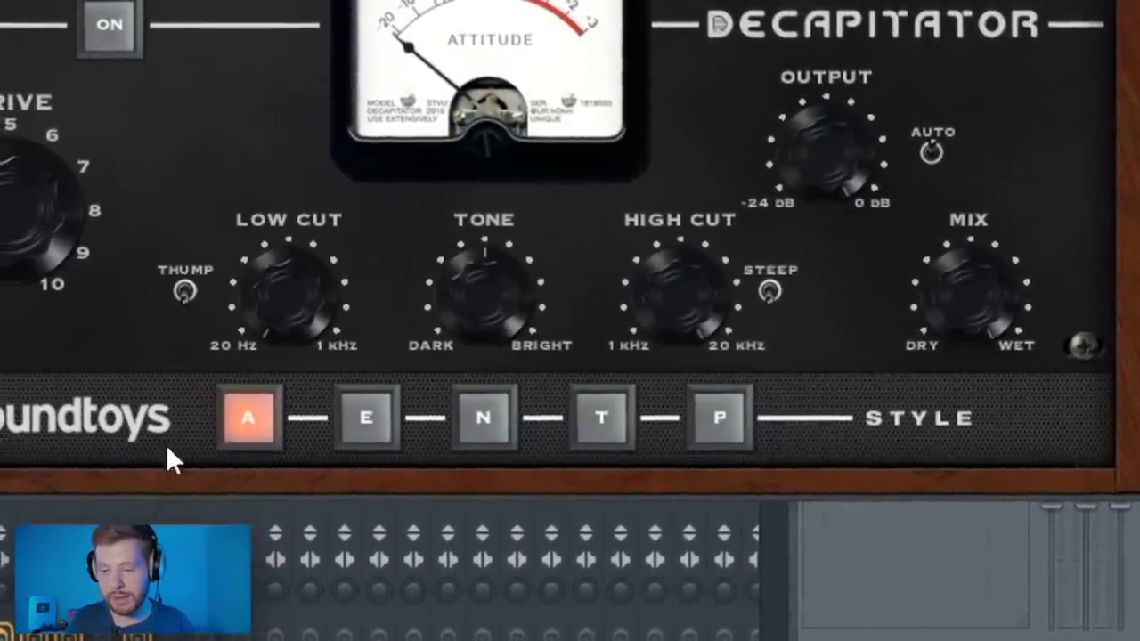
click(491, 425)
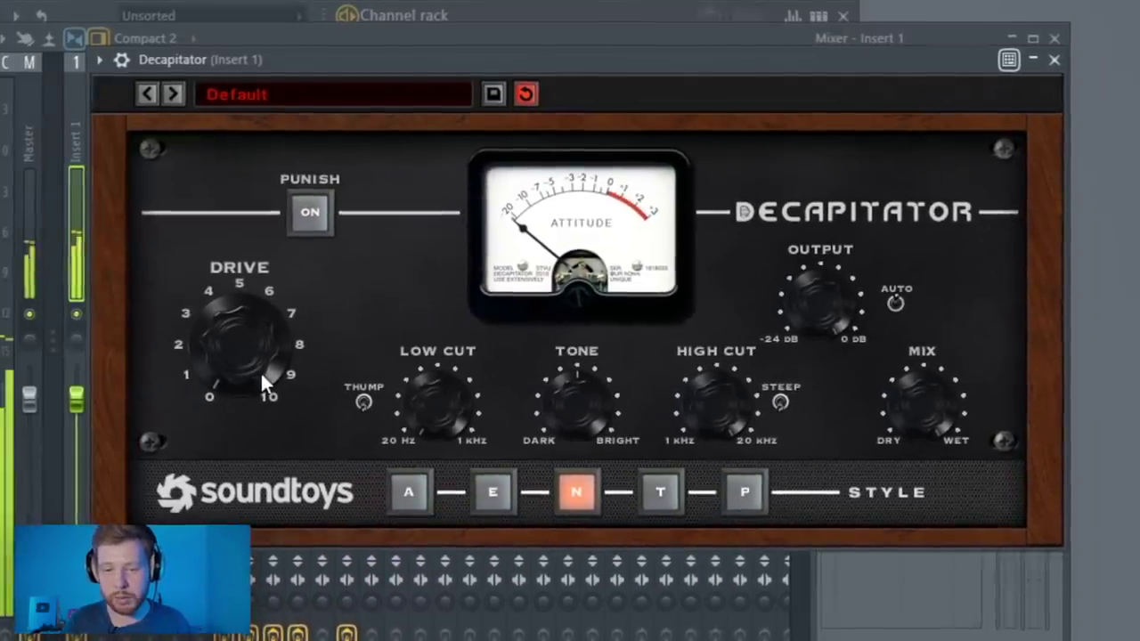
drag(260, 371, 228, 335)
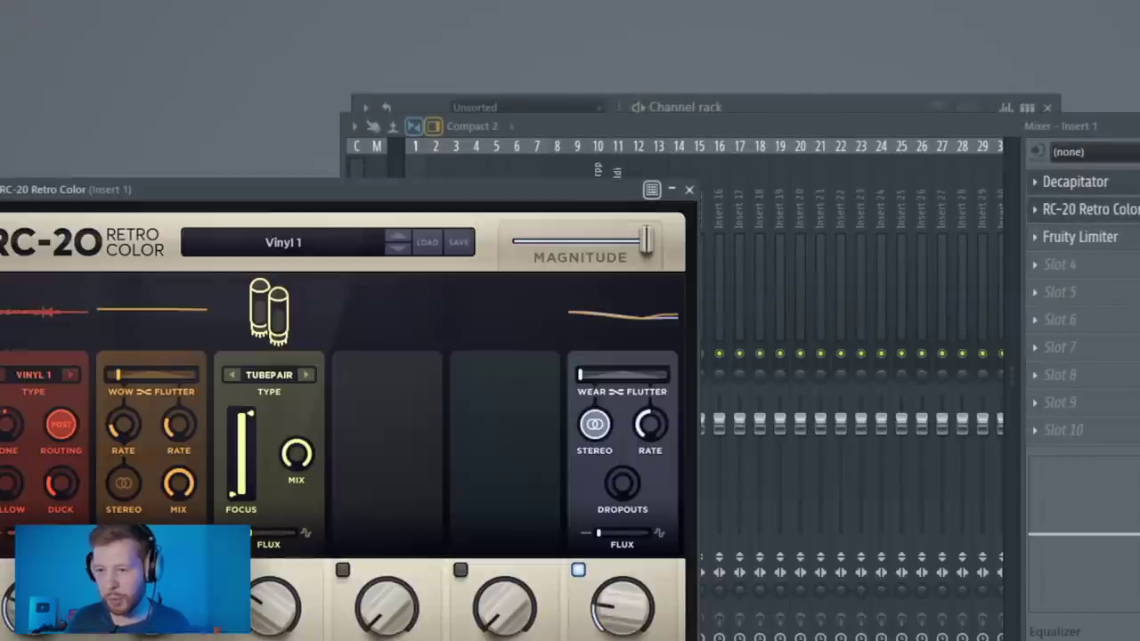
- Turn off the Wobble module in RC-20 Retro Color, using the Vinyl 1 preset on Insert 1
click(350, 172)
drag(286, 185, 531, 50)
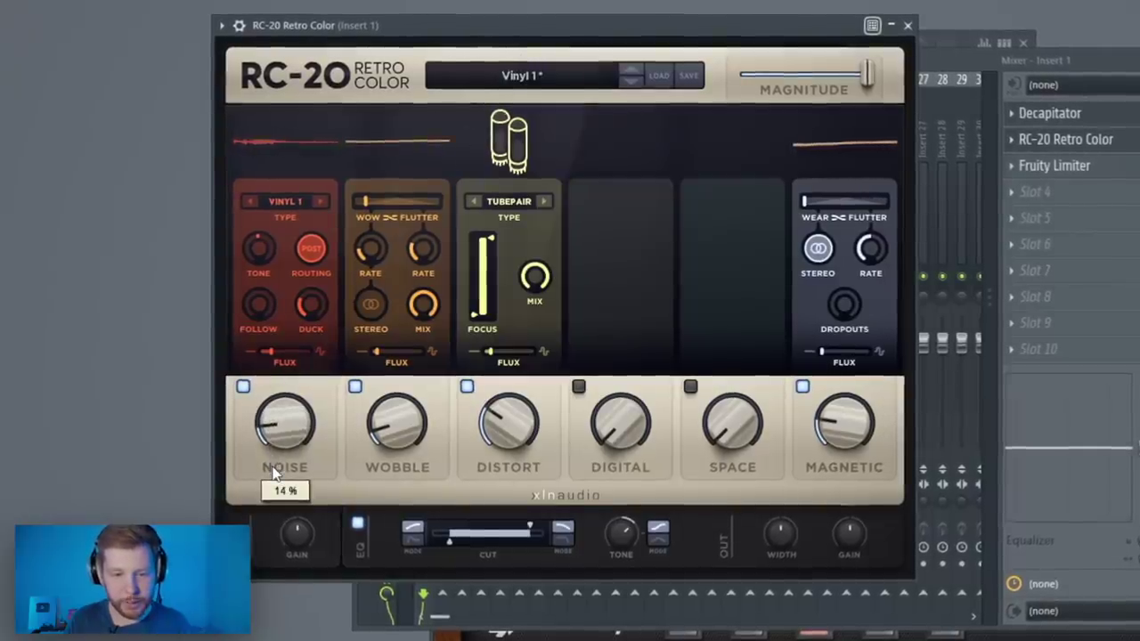
click(354, 387)
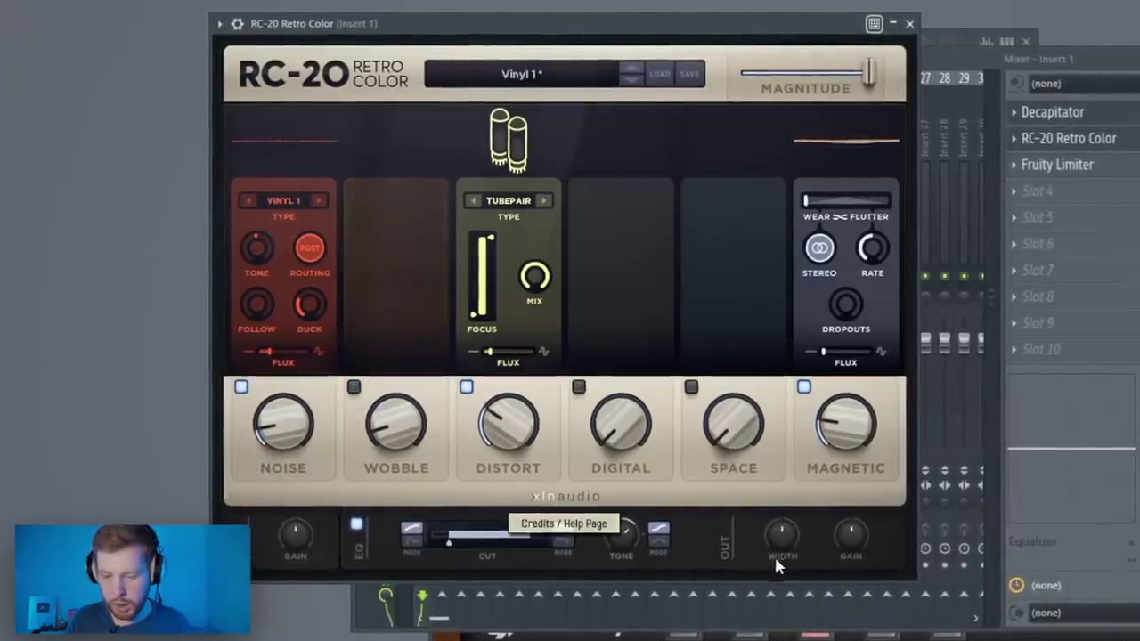
mouse_move(788, 558)
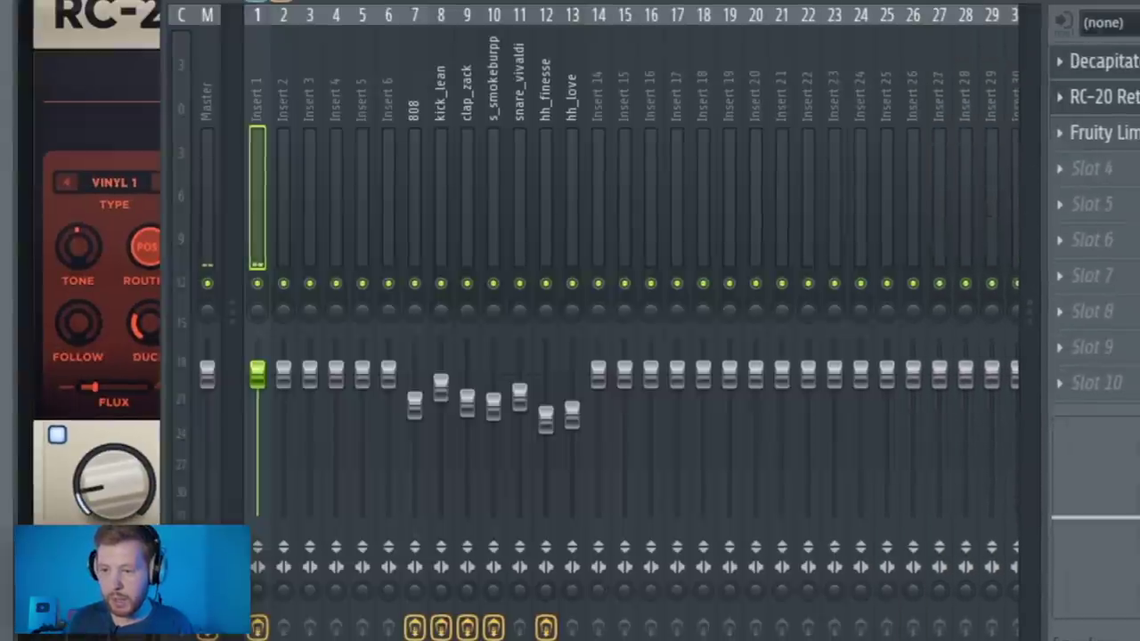
- Switch the Fruity Limiter on Insert 1 to compressor mode, lower its threshold and adjust the ratio
click(1130, 134)
drag(159, 99, 542, 131)
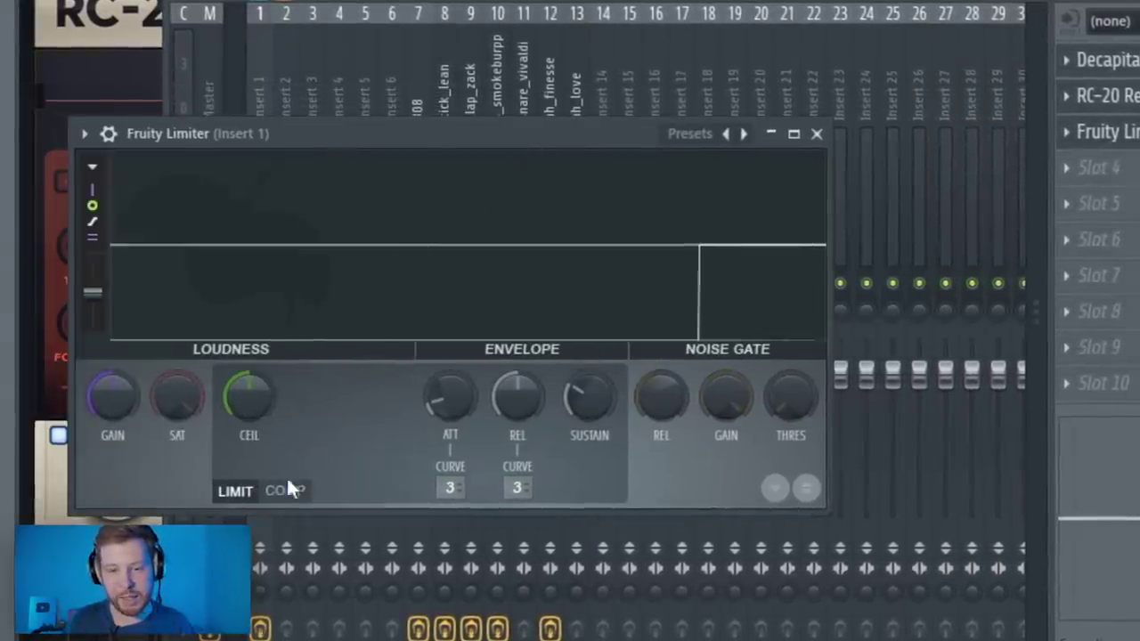
click(287, 491)
drag(265, 415, 265, 463)
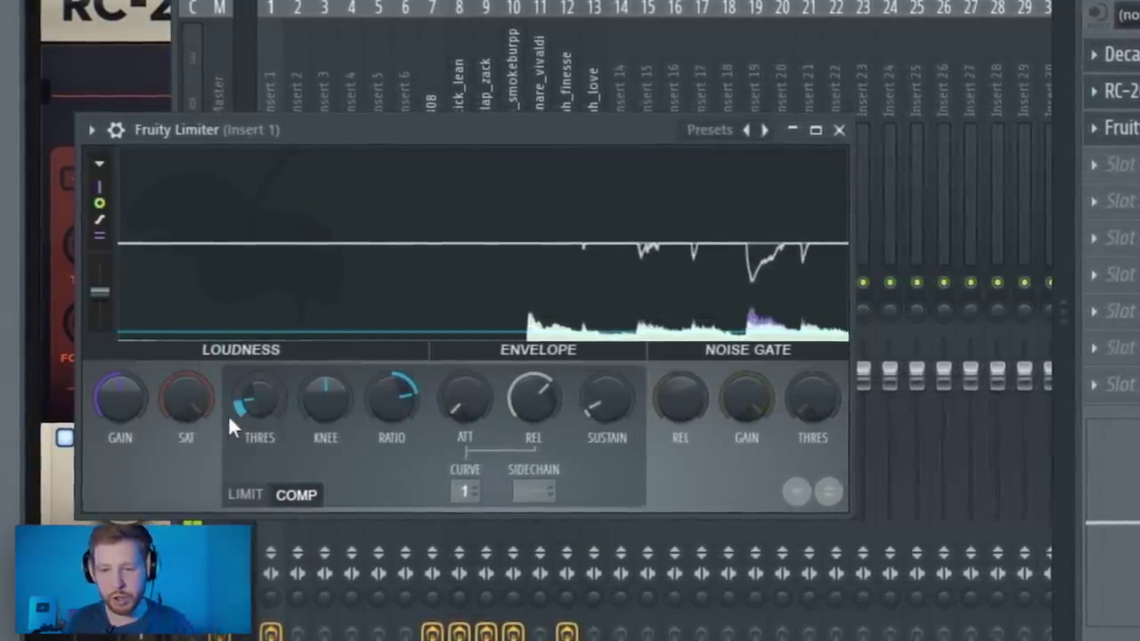
drag(391, 407, 391, 416)
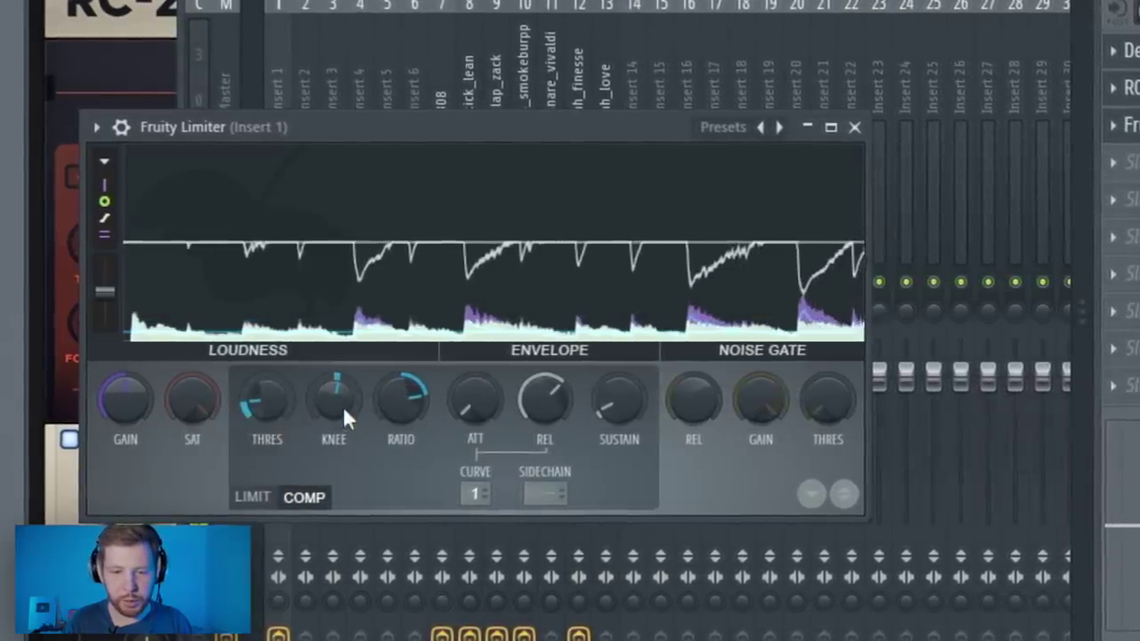
drag(239, 422, 240, 433)
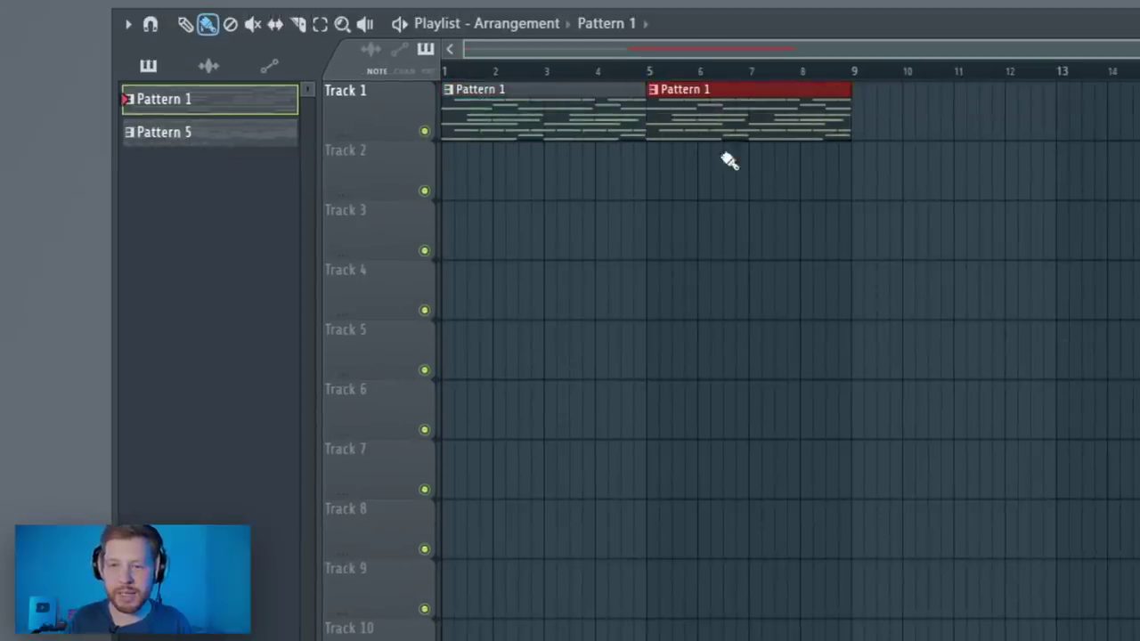
- Consolidate the two Pattern 1 clips on Track 1 of the playlist into one audio clip
key(ctrl+a)
key(ctrl+alt+c)
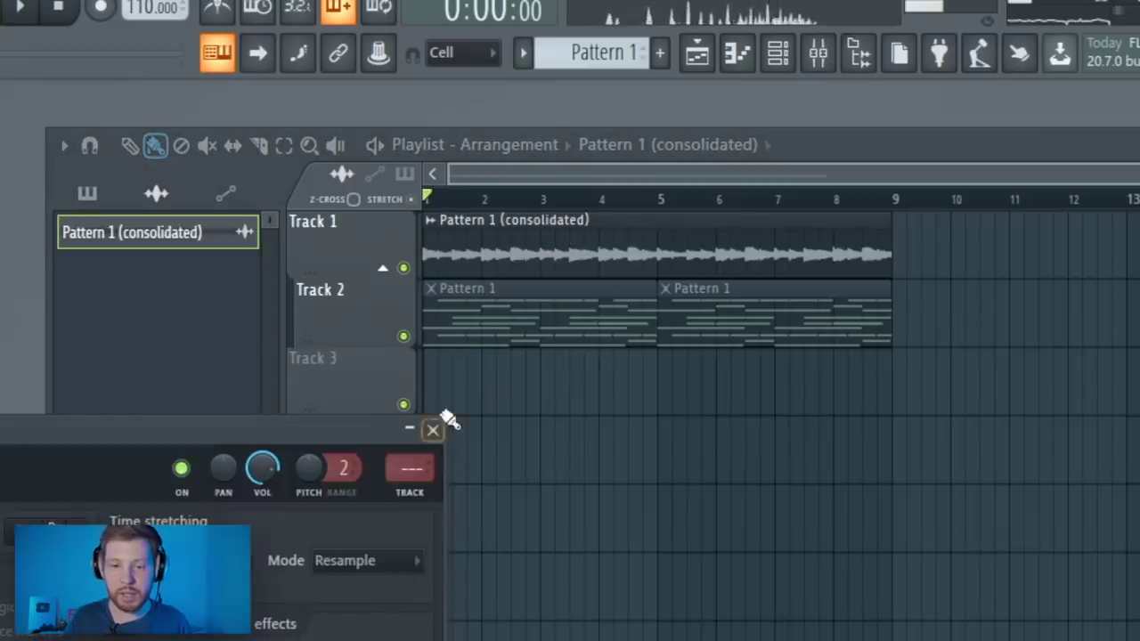
- Play the consolidated clip, delete the Pattern 1 clips from Track 2 and remove that track's grouping
click(433, 430)
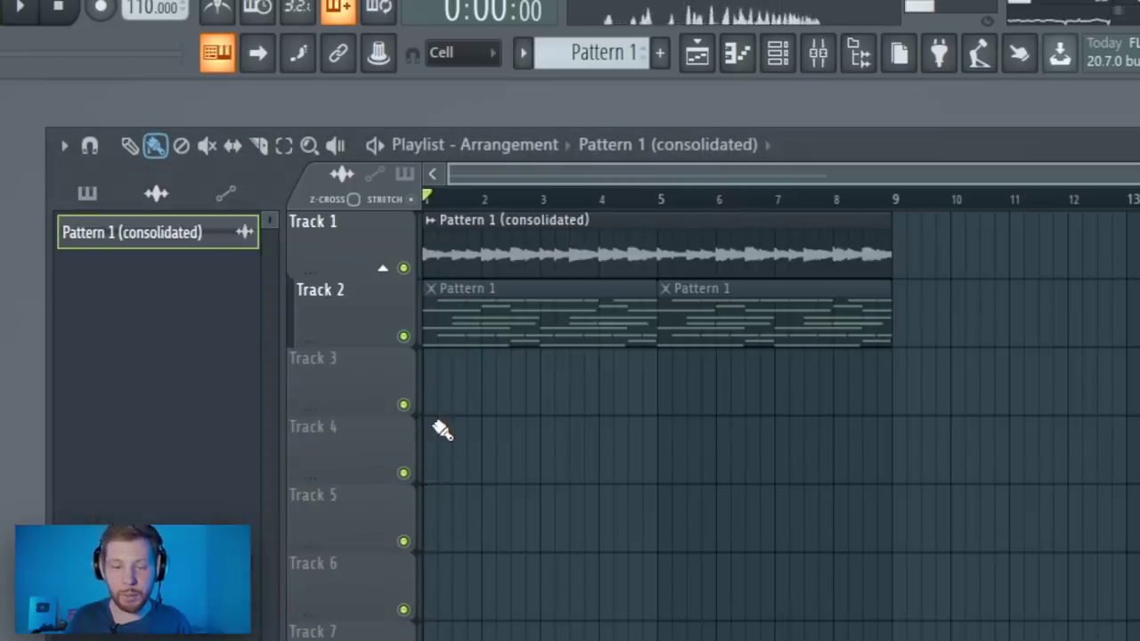
key(space)
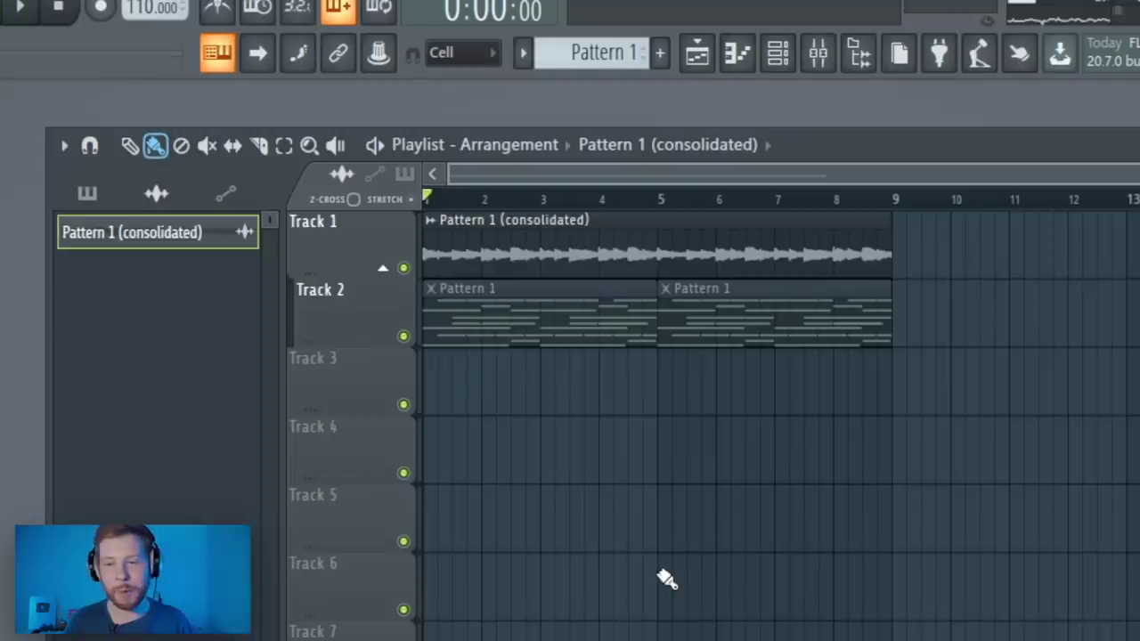
right_click(686, 321)
right_click(322, 281)
click(412, 526)
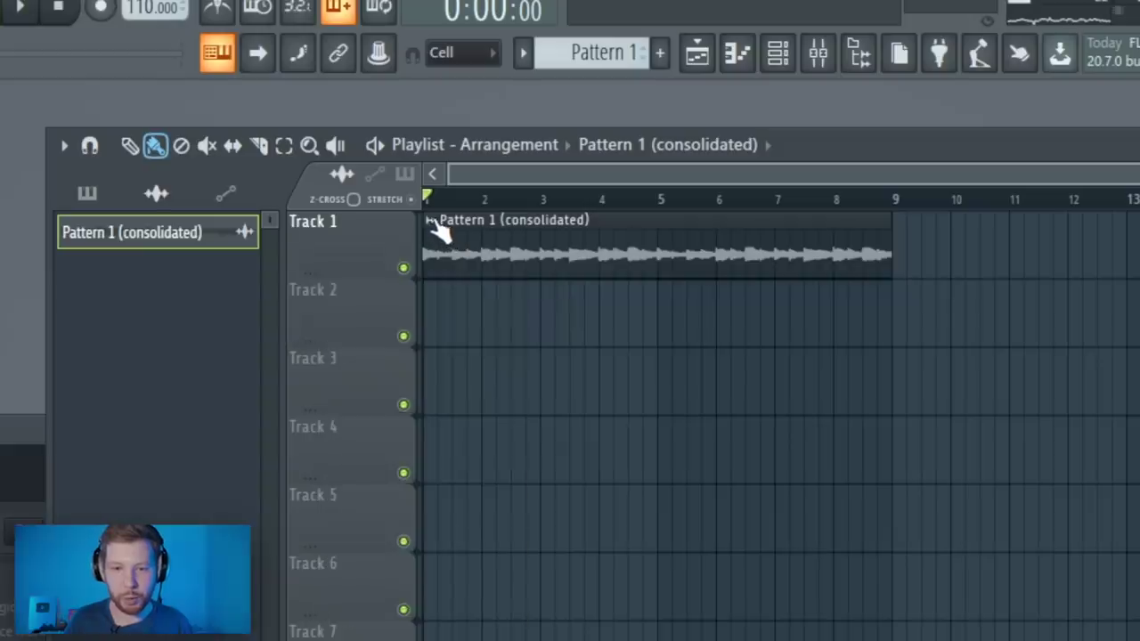
- Chop the consolidated clip on Track 1 in beats and shorten all slices to half their length
click(433, 222)
mouse_move(481, 520)
mouse_move(673, 468)
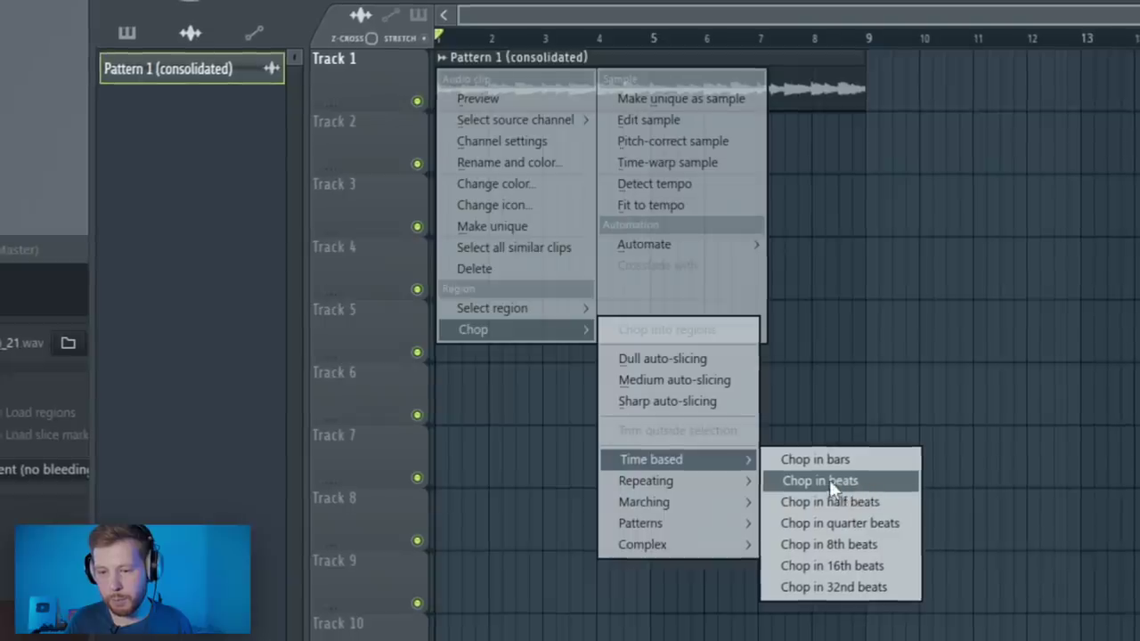
click(828, 486)
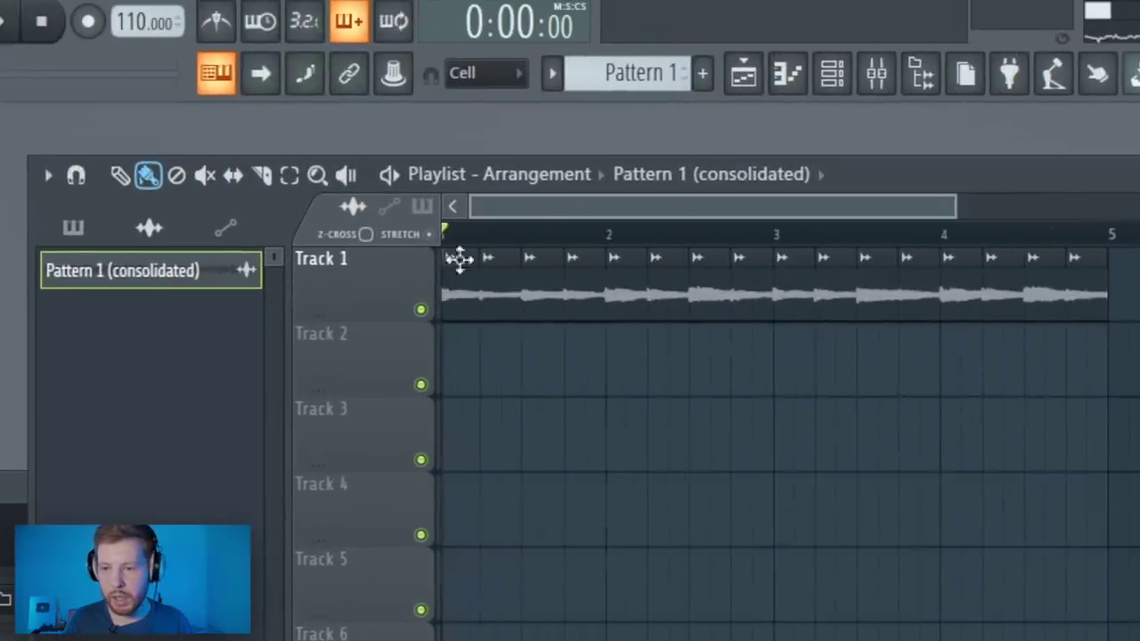
key(ctrl+a)
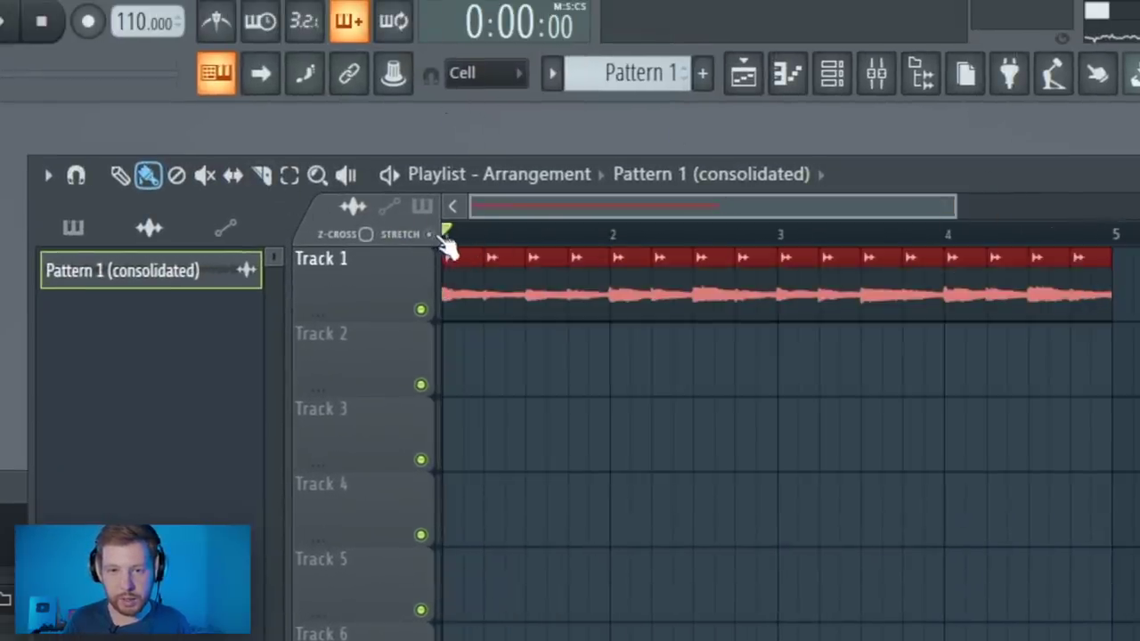
drag(1106, 302, 1068, 318)
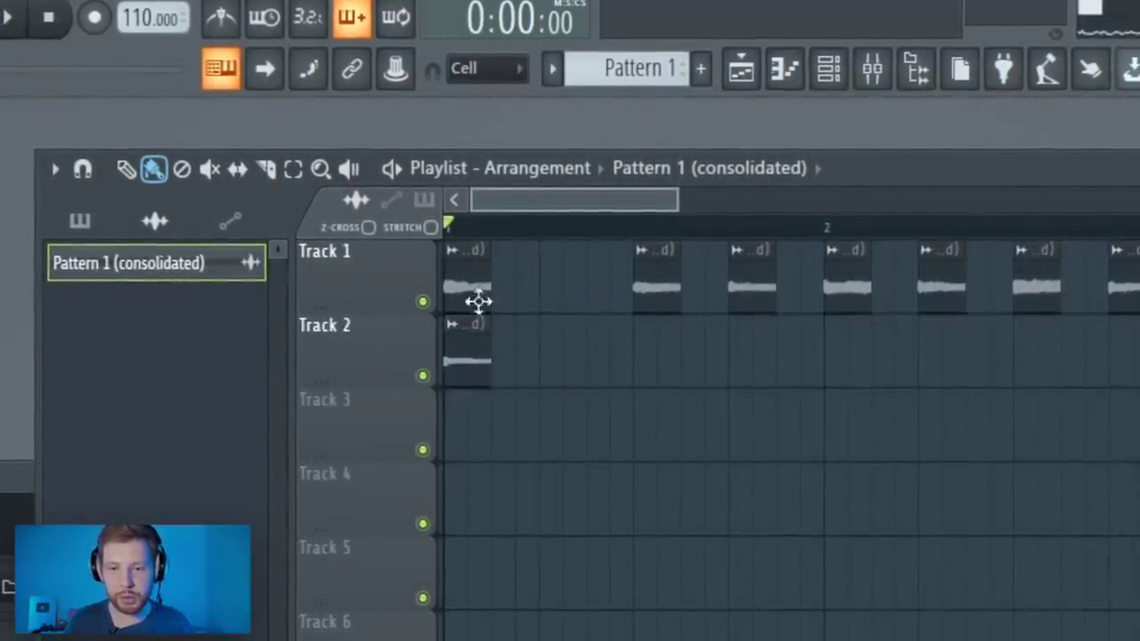
- Move the shortened slices from Track 1 to Track 2, placing them back to back from bar 1, and play the result
key(space)
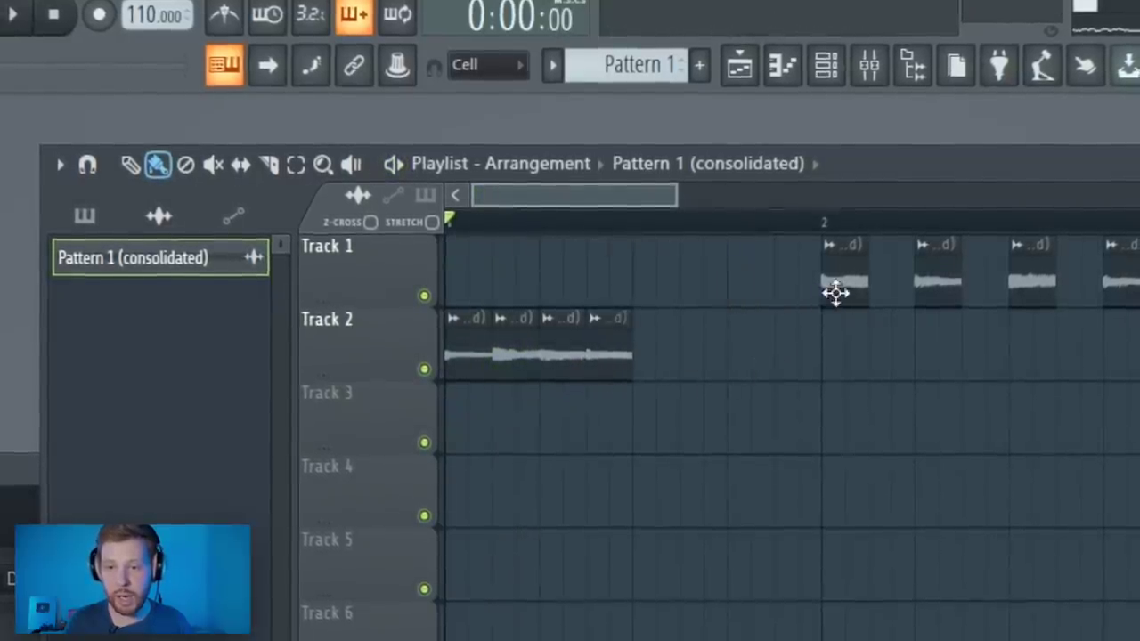
drag(927, 283, 691, 356)
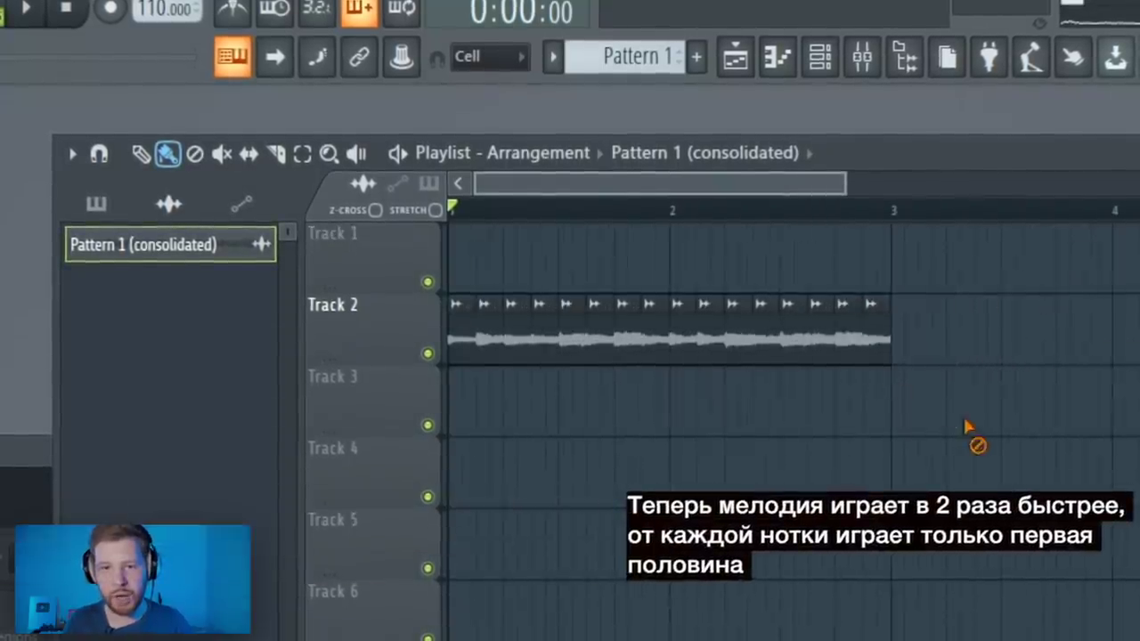
key(space)
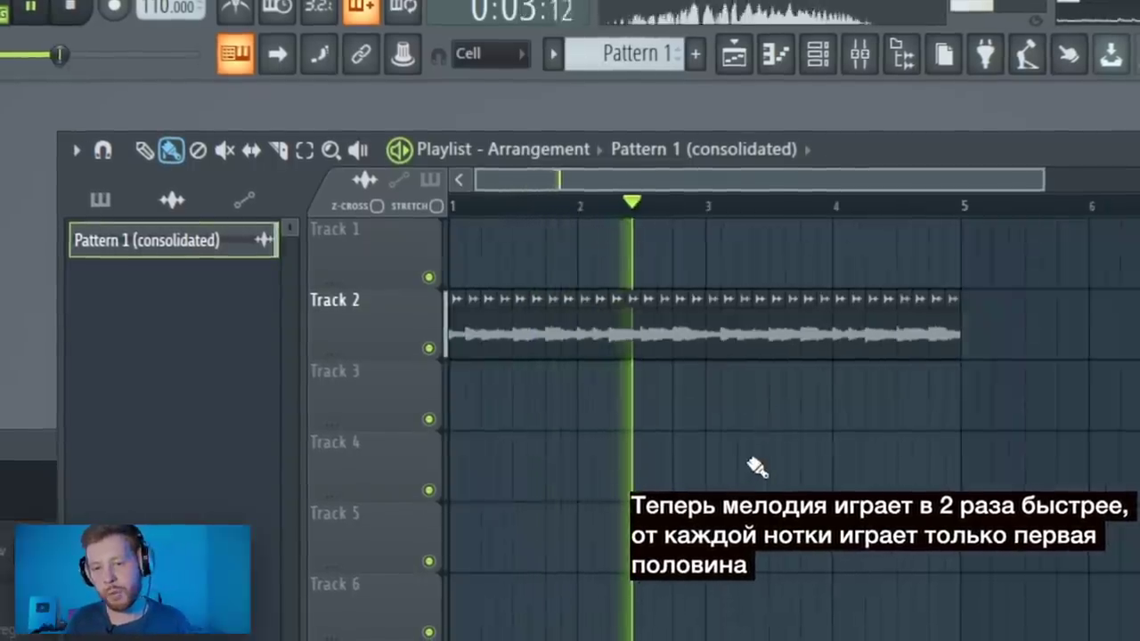
key(space)
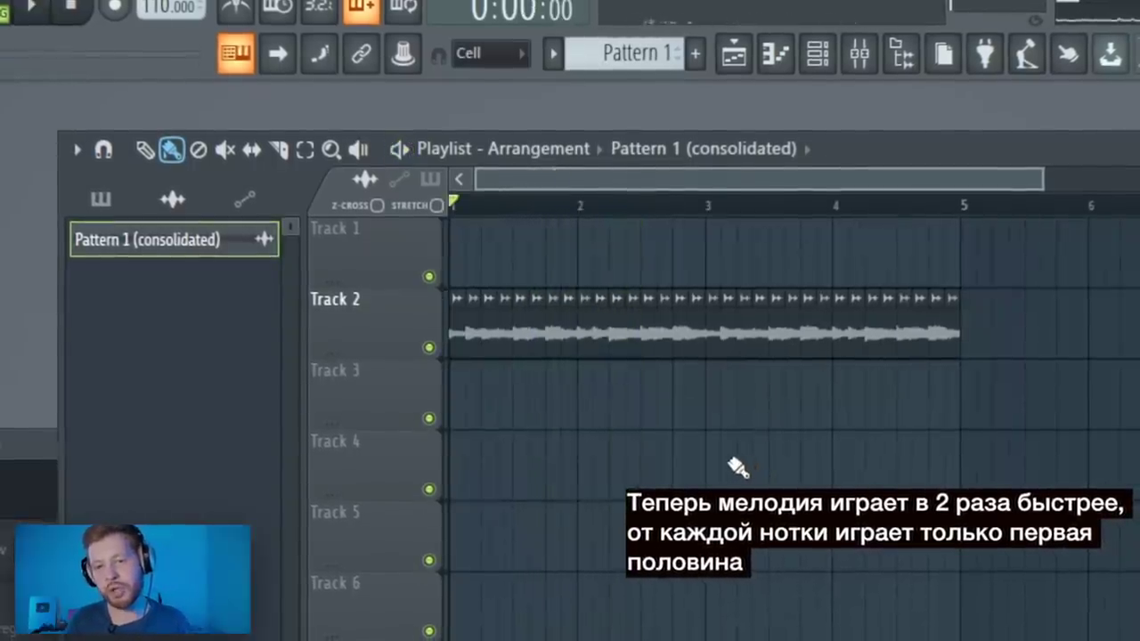
key(space)
key(space)
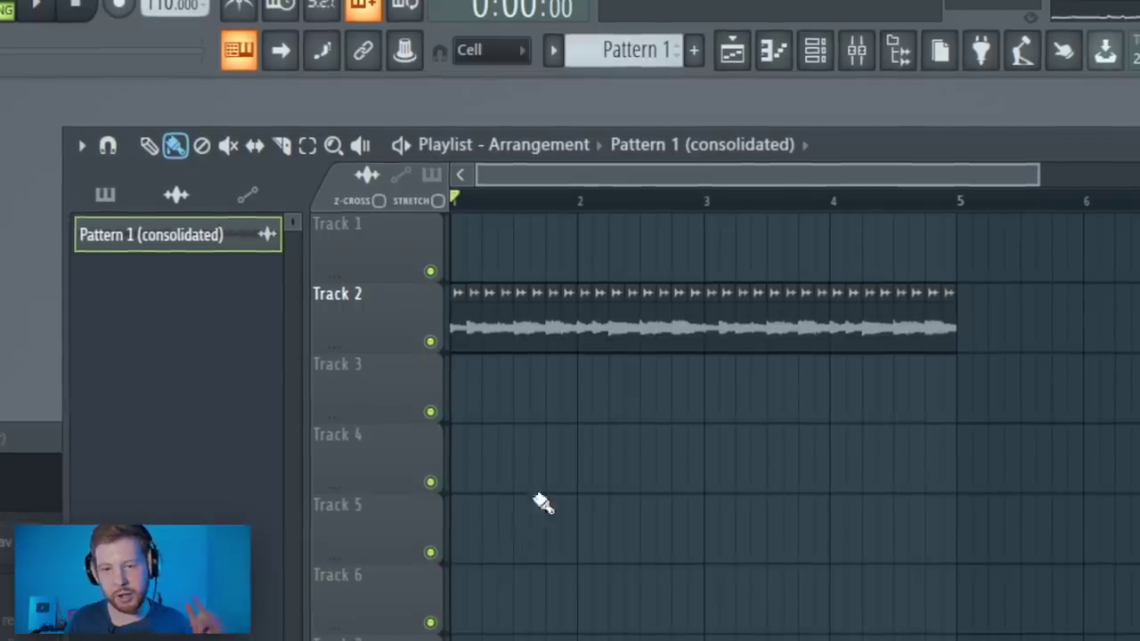
- Set the consolidated sample's declicking mode to Generic (bleeding) and play the sliced melody again
double_click(604, 321)
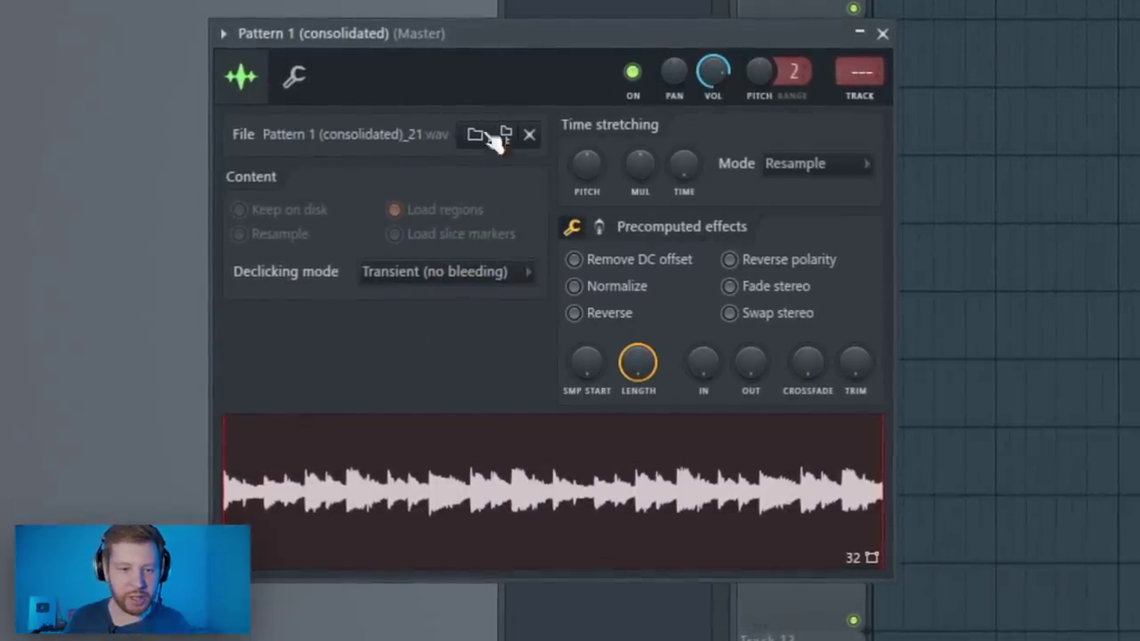
click(428, 278)
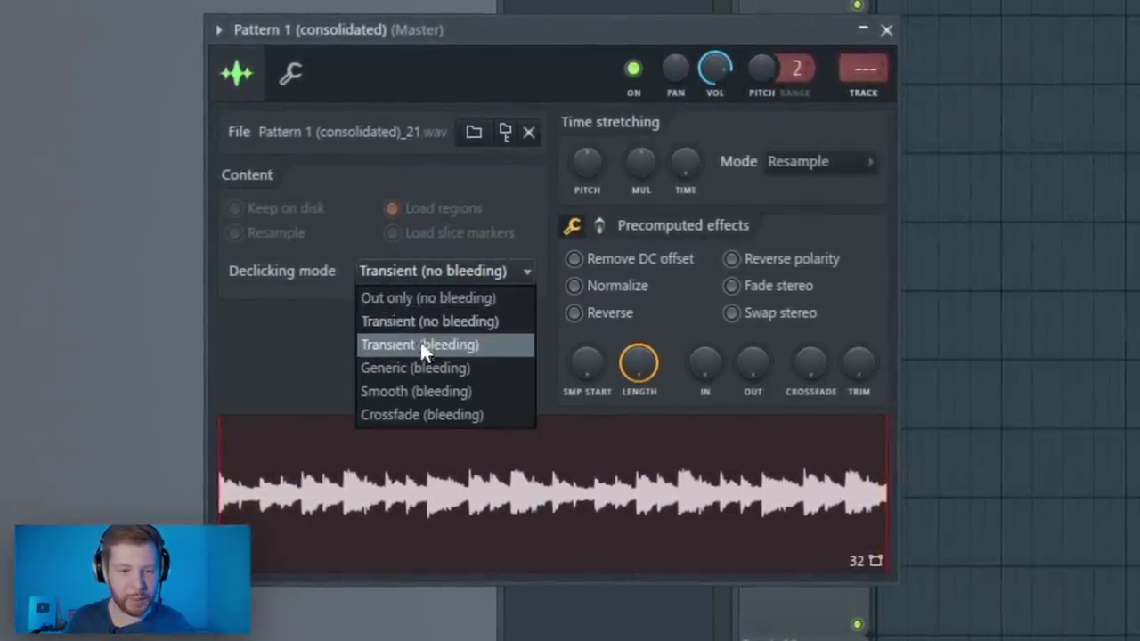
click(427, 371)
click(889, 28)
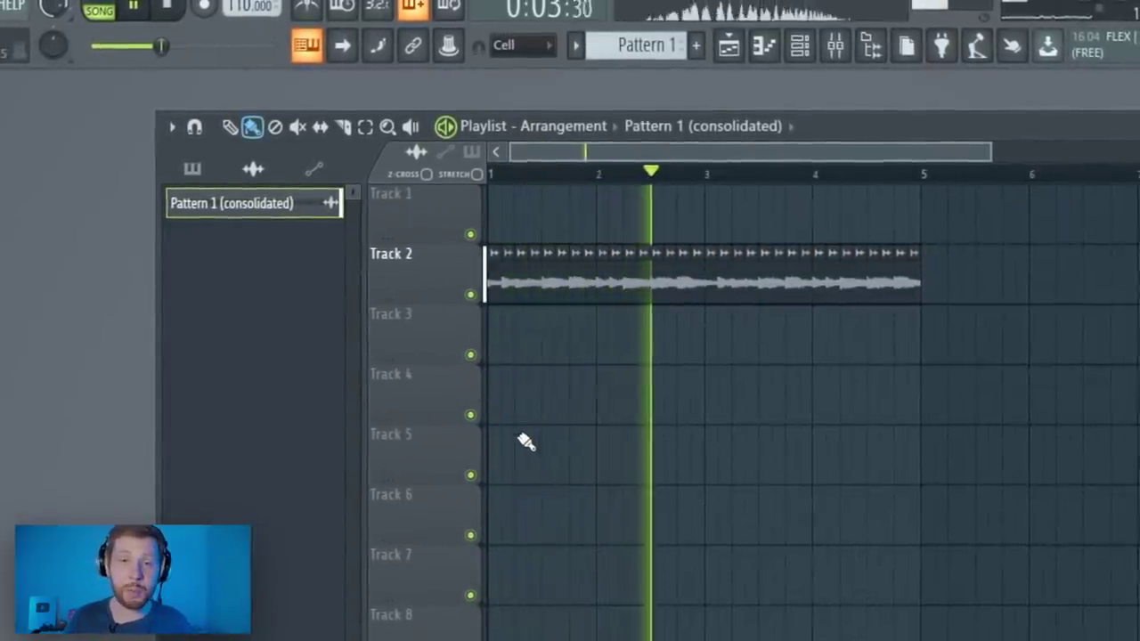
key(space)
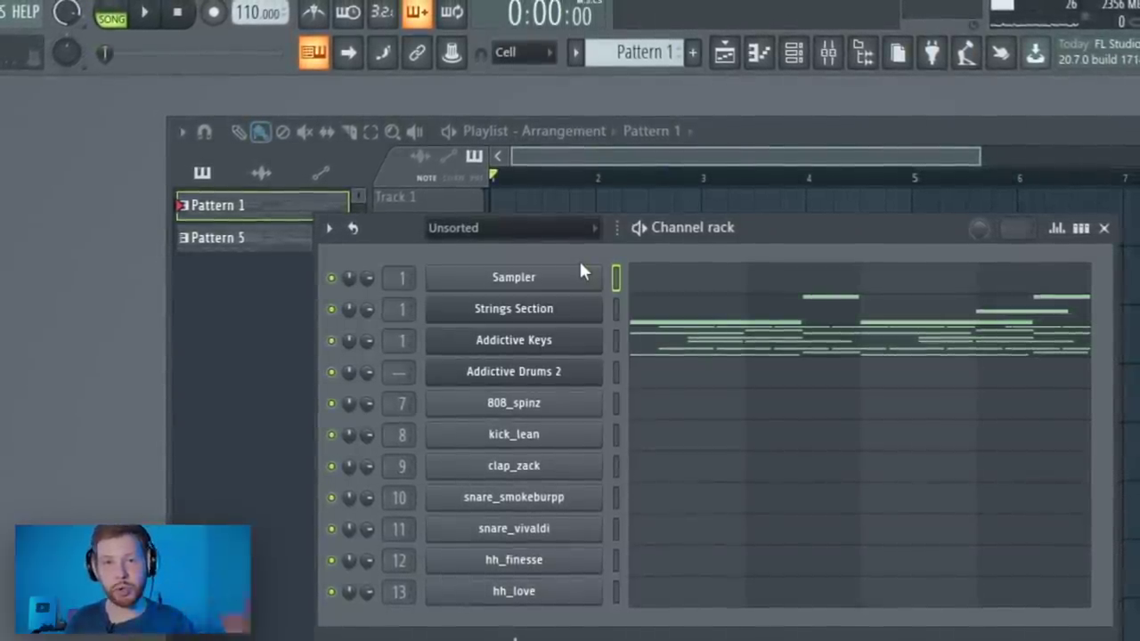
- Create an empty Pattern 2 and load the Modern Soul and R&B kit with the Stomping preset in Addictive Drums 2
key(F4)
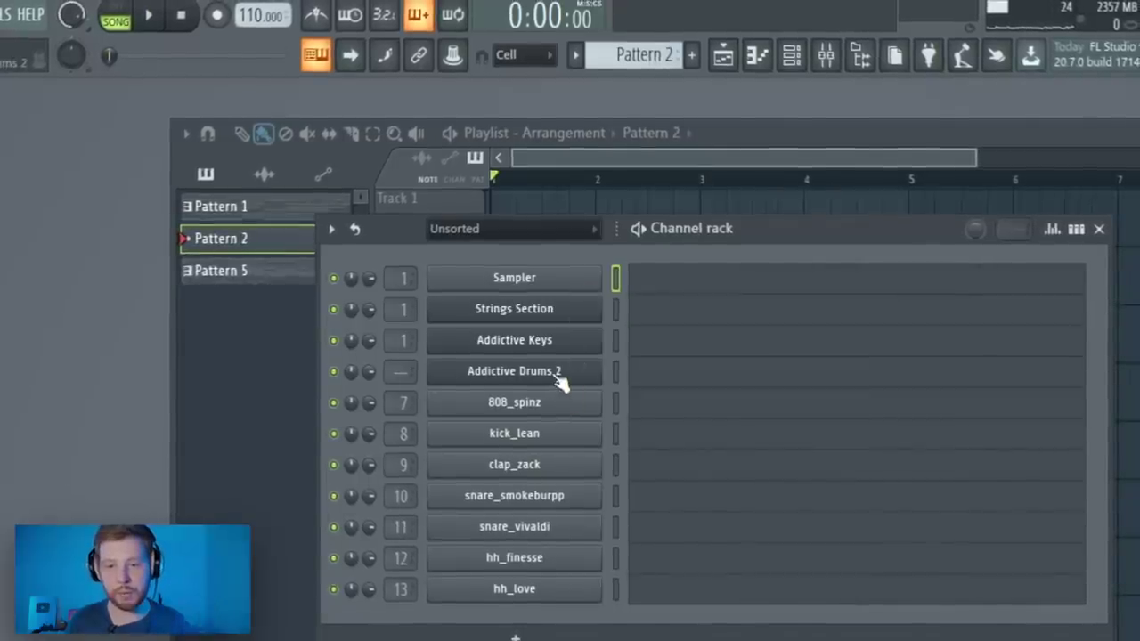
click(558, 374)
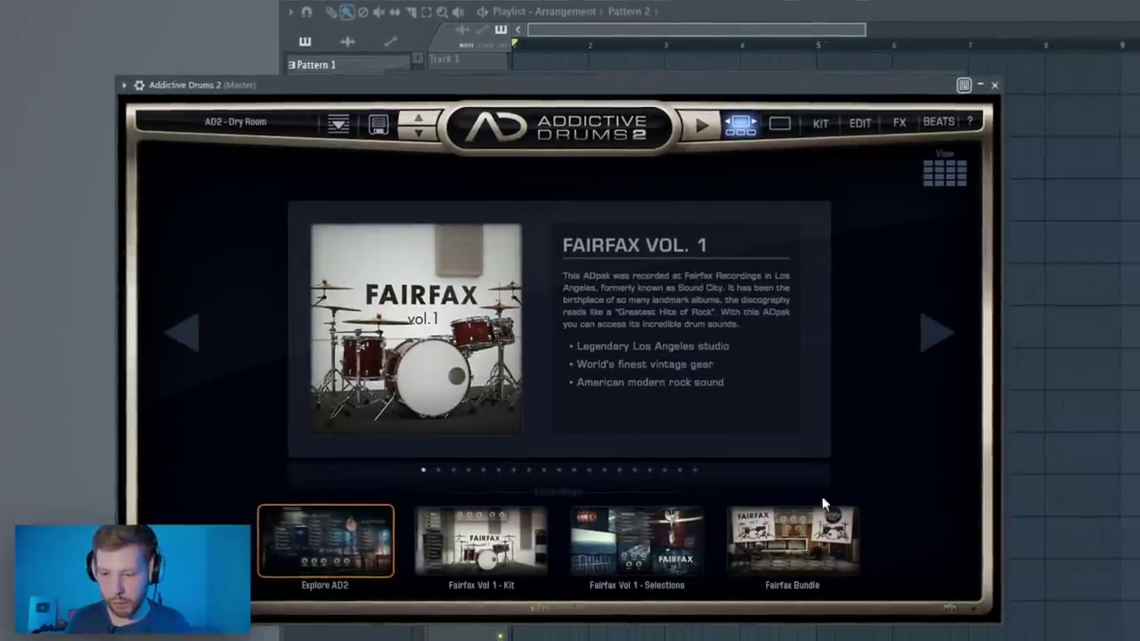
click(935, 335)
click(931, 337)
click(927, 336)
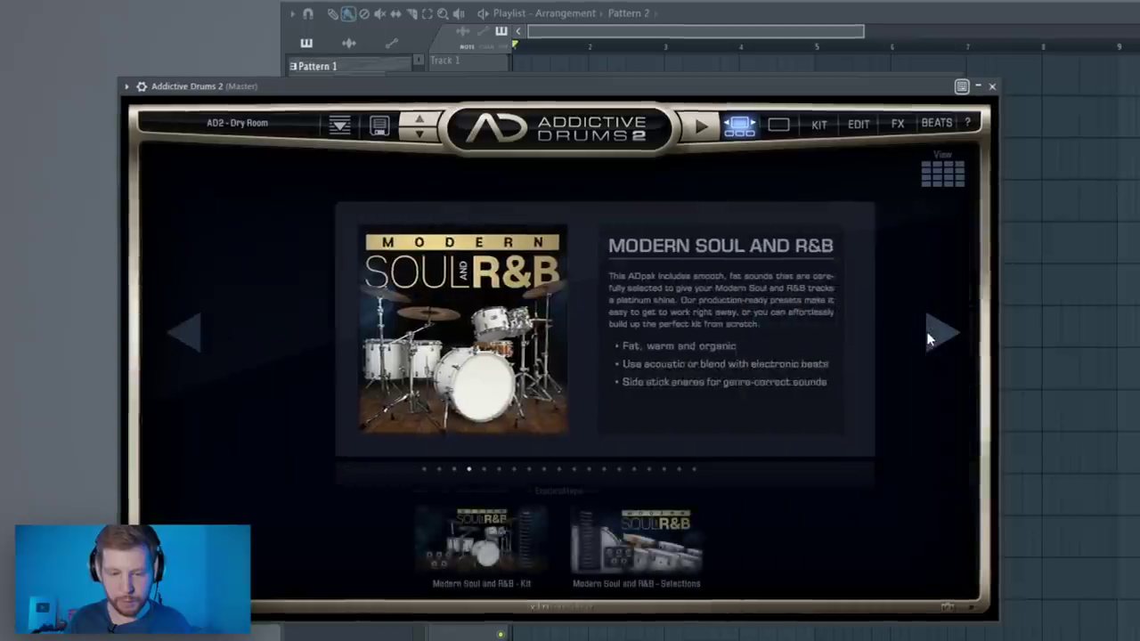
click(523, 542)
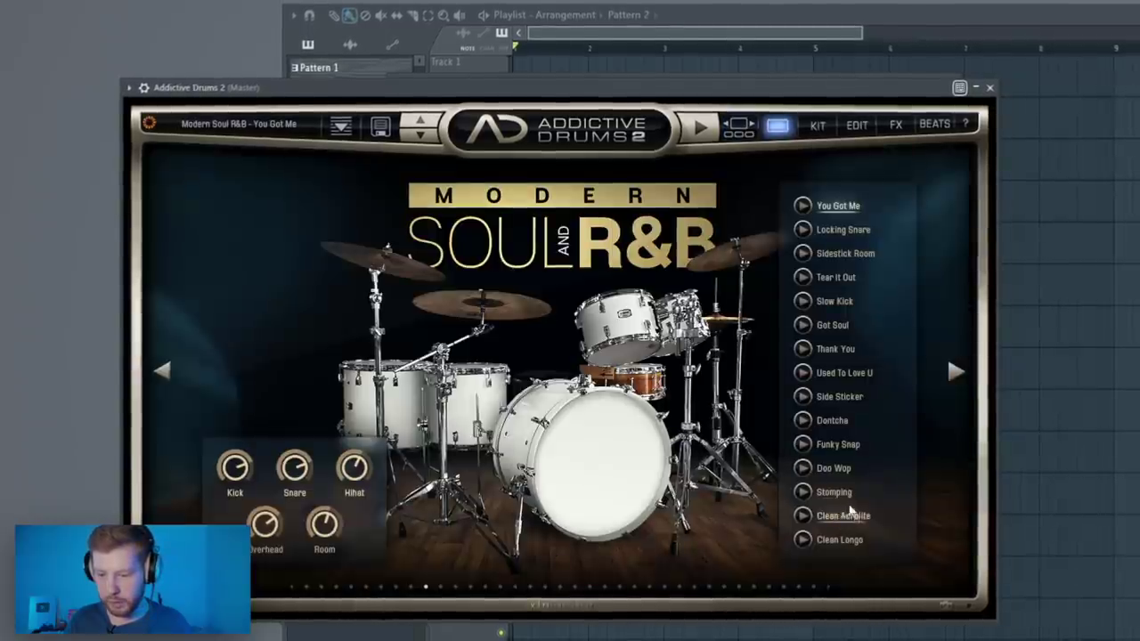
click(834, 492)
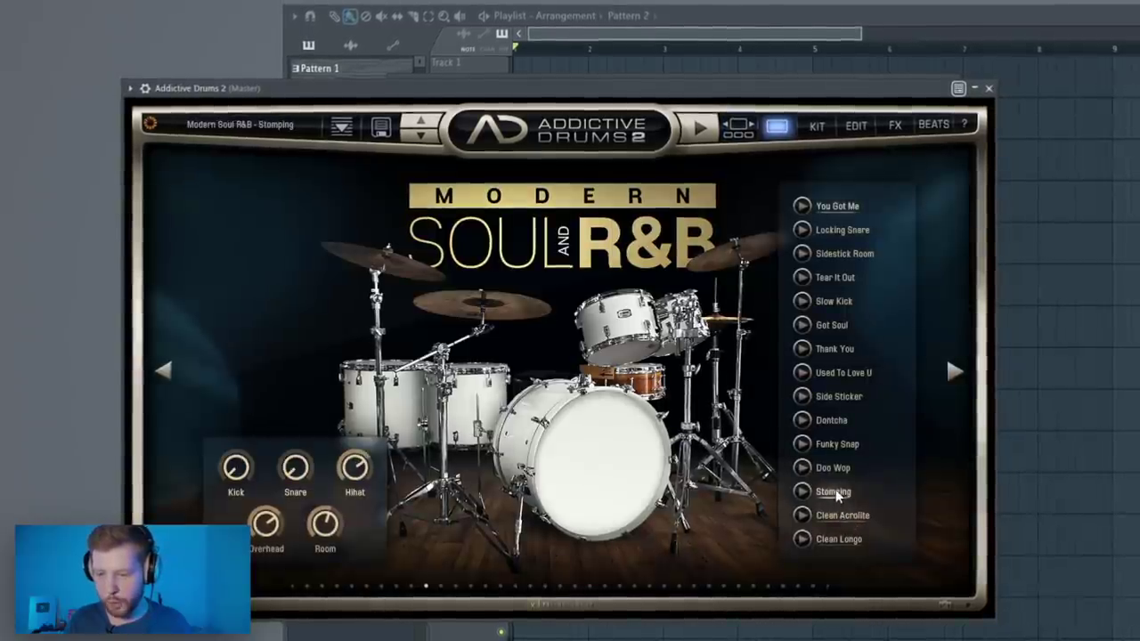
click(987, 89)
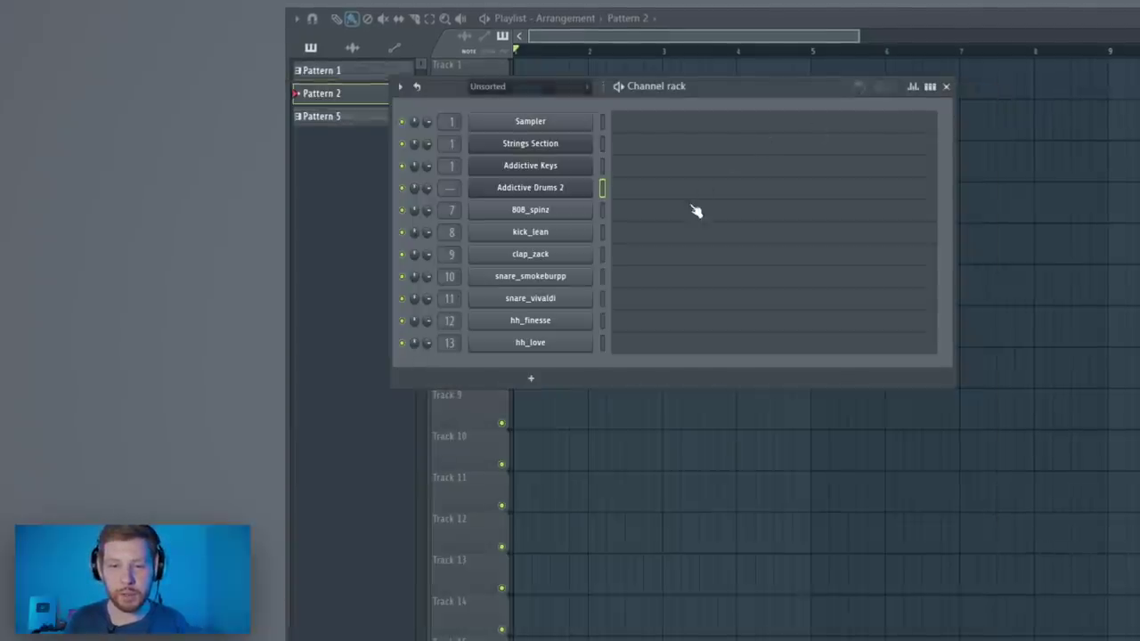
- Draw a two-bar Addictive Drums 2 rhythm in Pattern 2 with long F#4 notes and short C4 notes, and play it
click(656, 186)
click(405, 161)
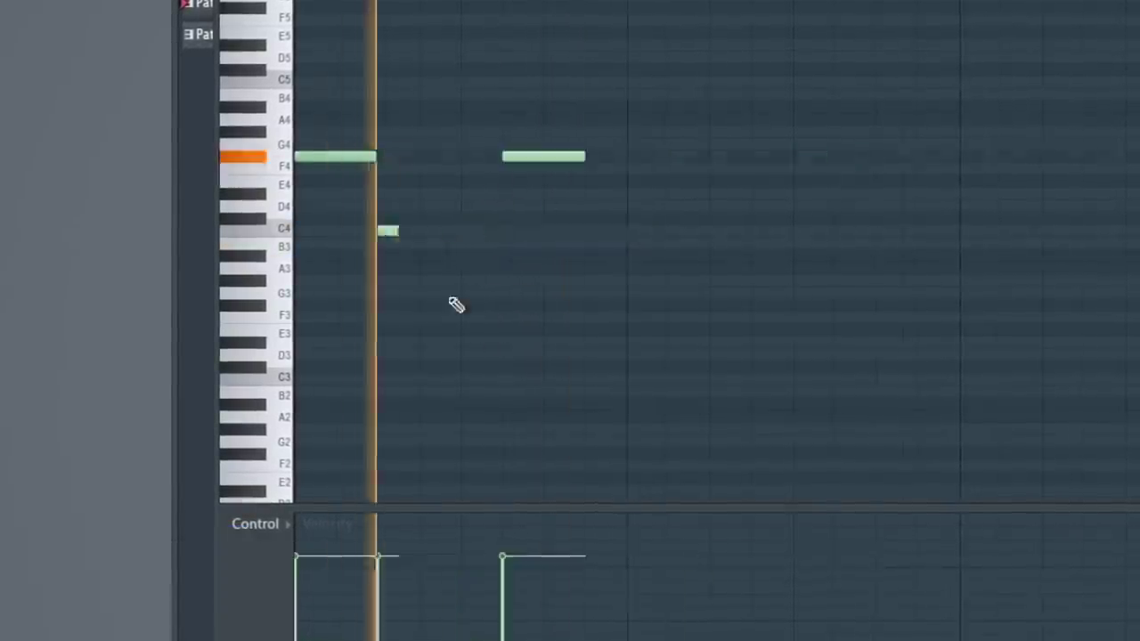
click(472, 231)
click(597, 231)
click(721, 156)
click(846, 156)
click(806, 230)
click(931, 230)
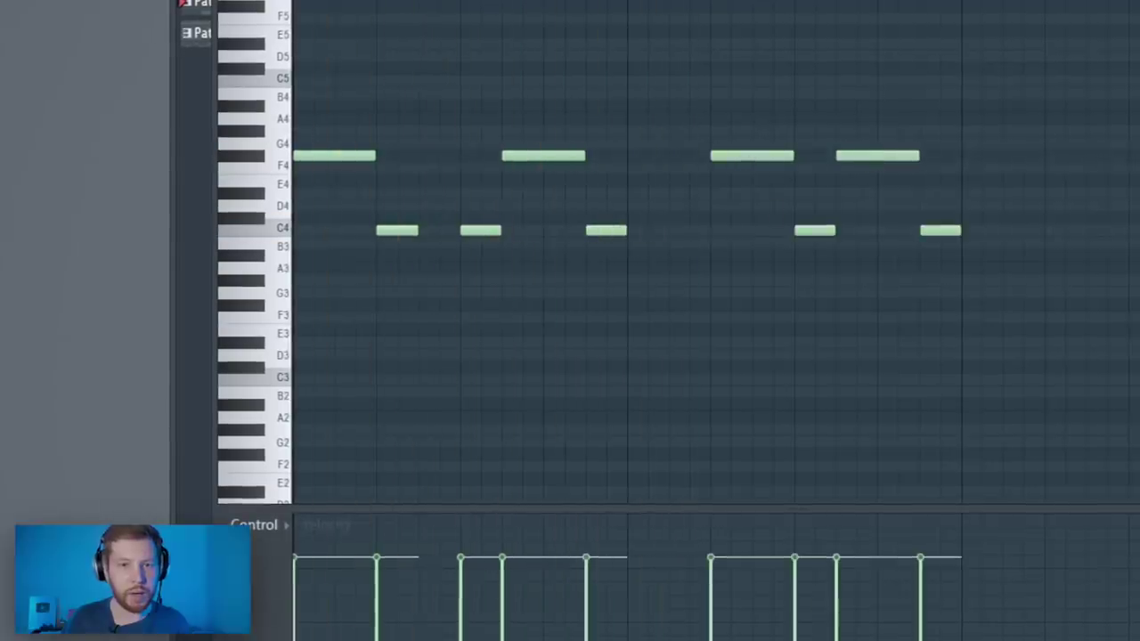
key(space)
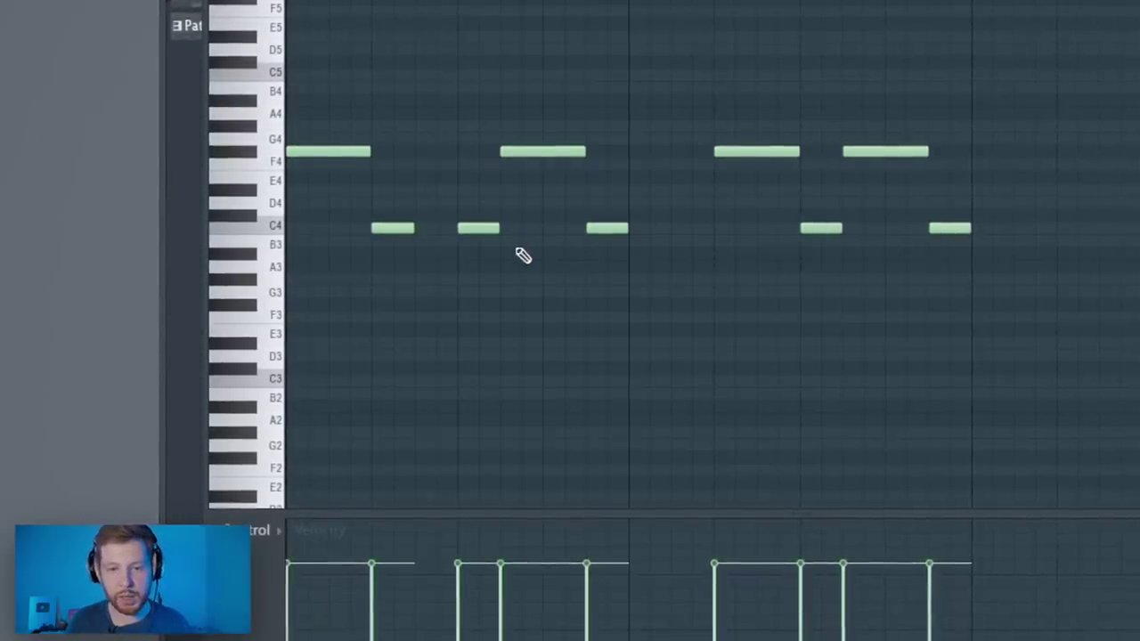
- Raise the second F#4 note of each bar to G#4, move two C4 notes to D#4 and lower the velocities of weaker hits
drag(534, 153, 539, 122)
drag(853, 152, 870, 123)
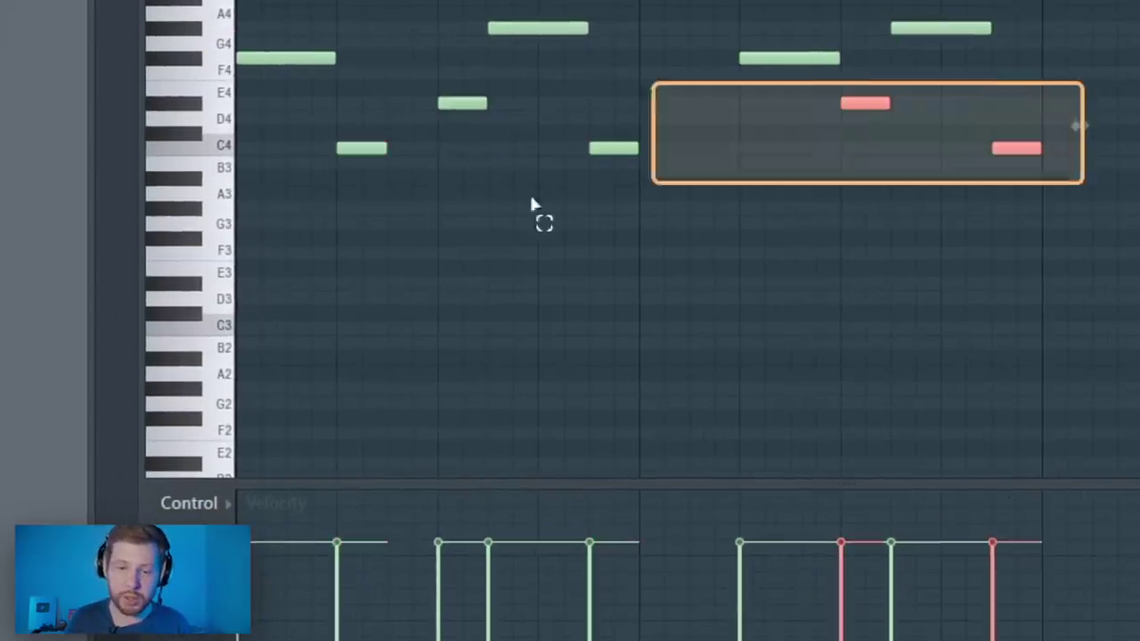
drag(281, 165, 1016, 312)
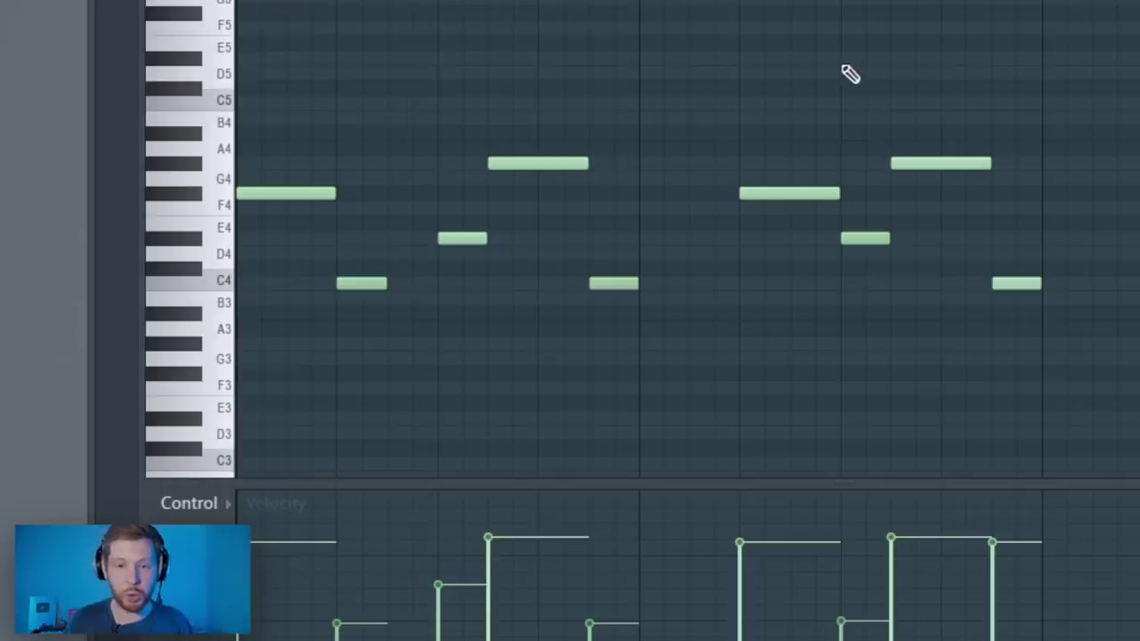
- Quantize the drum notes with the Push pull heavy groove at 60% start time strength and inspect the shifted notes up close
key(alt+q)
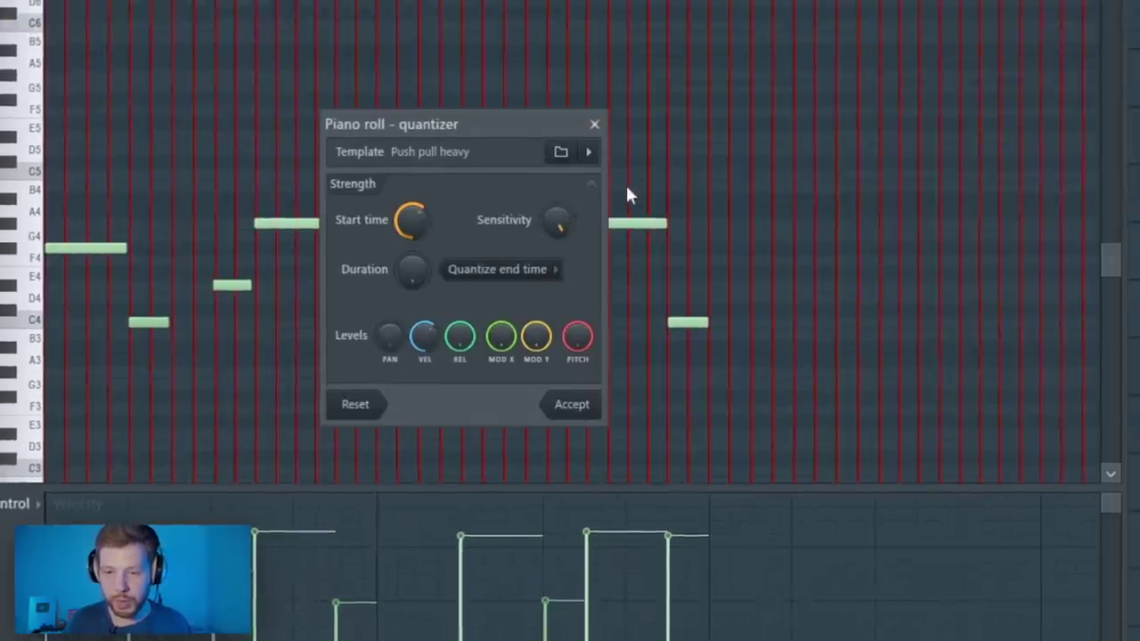
click(588, 152)
mouse_move(633, 467)
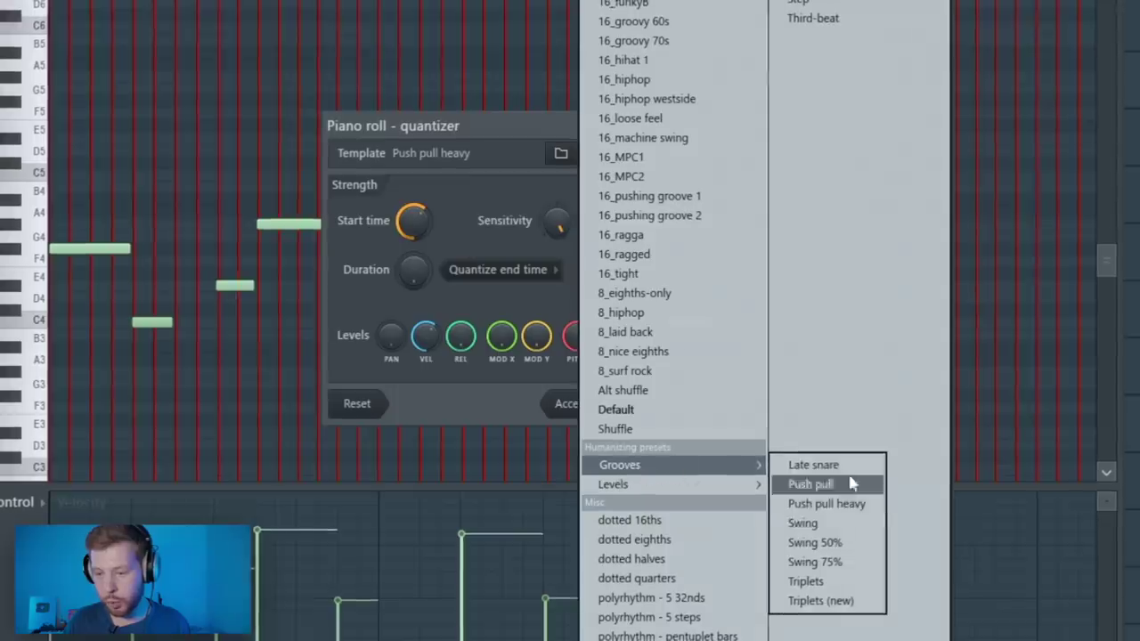
click(828, 503)
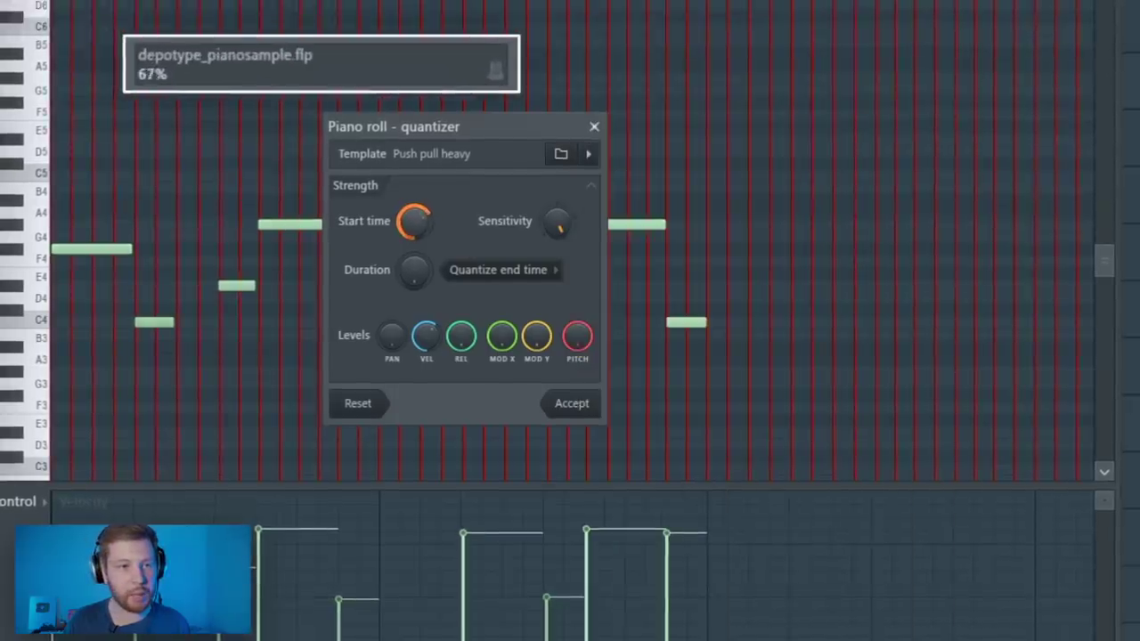
drag(414, 221, 414, 229)
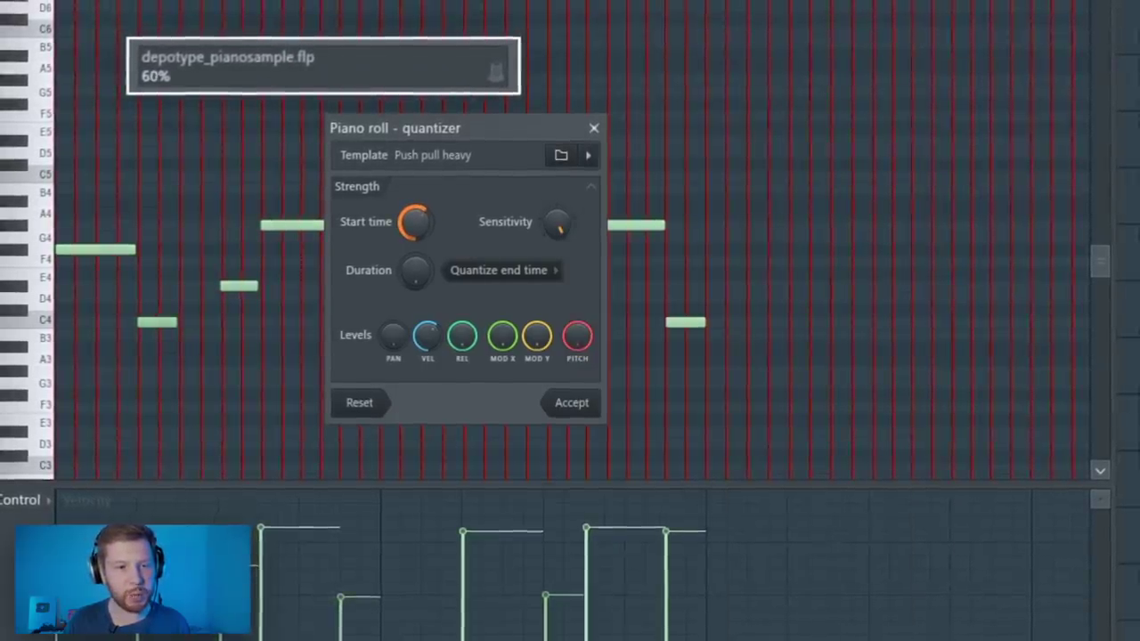
click(592, 401)
scroll(508, 392, up, 6)
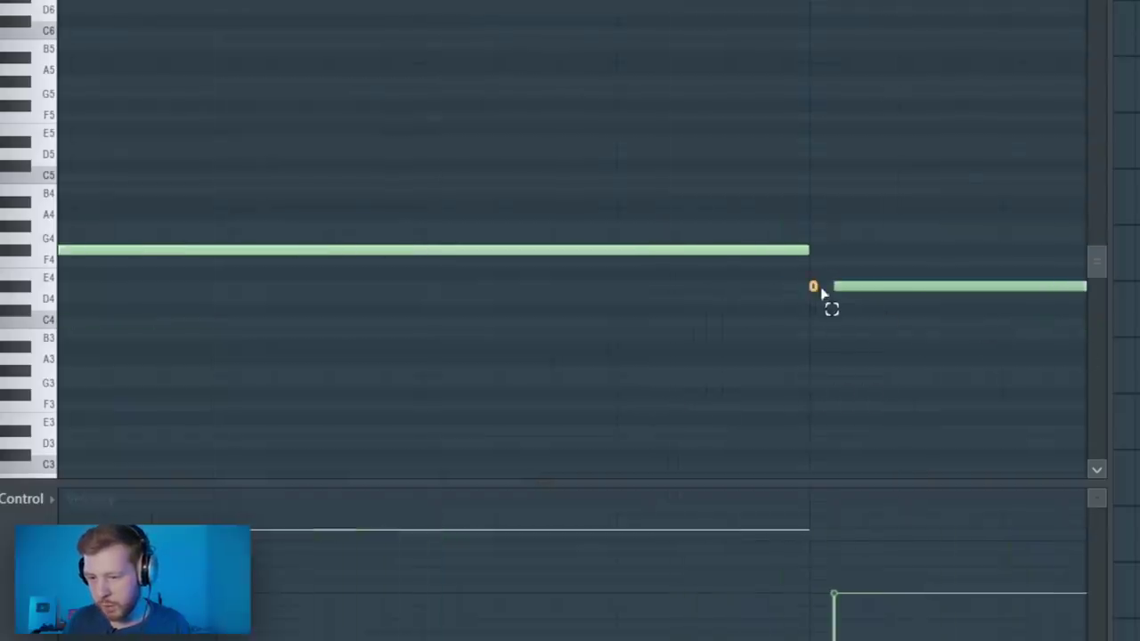
scroll(655, 313, down, 6)
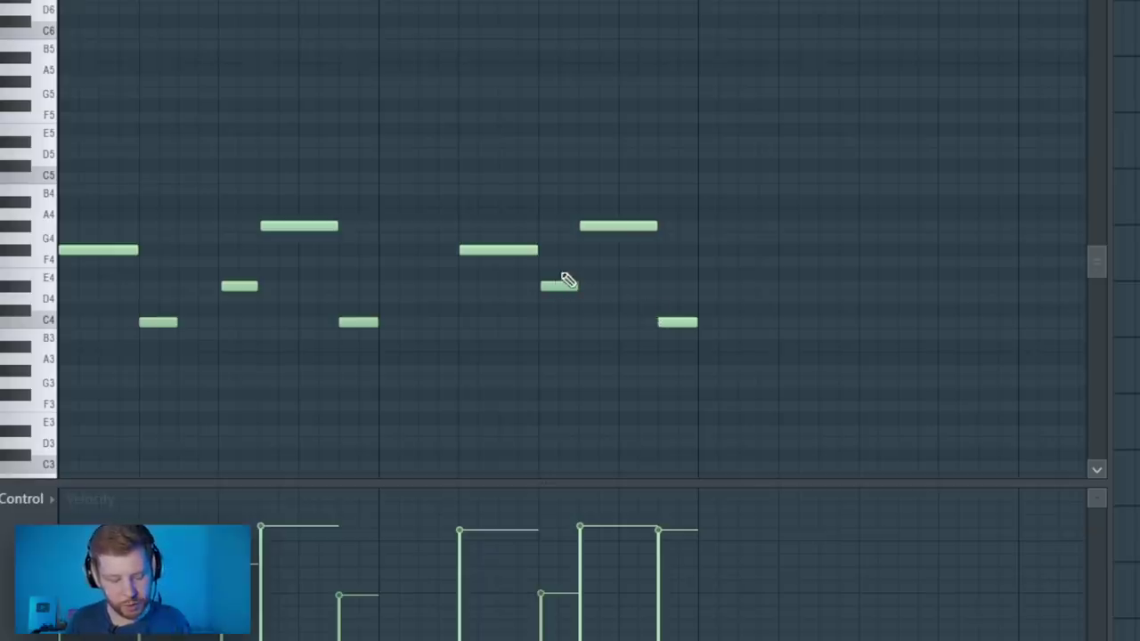
- Select all drum notes and compress them in time from two bars to one and a half bars
drag(992, 126, 18, 469)
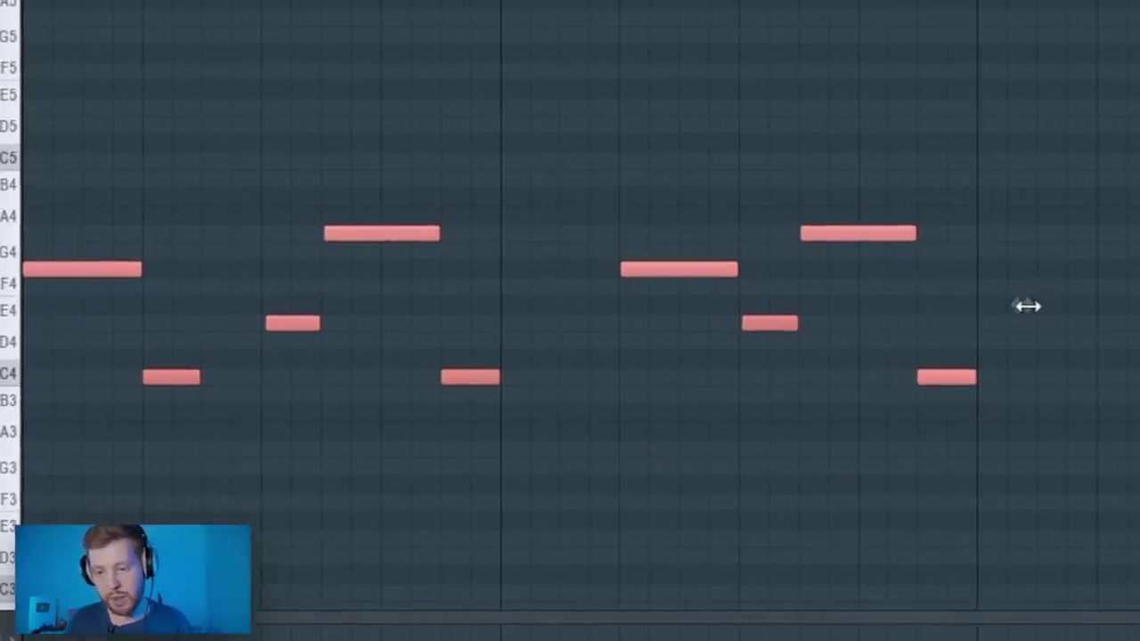
drag(995, 316, 876, 331)
key(ctrl+d)
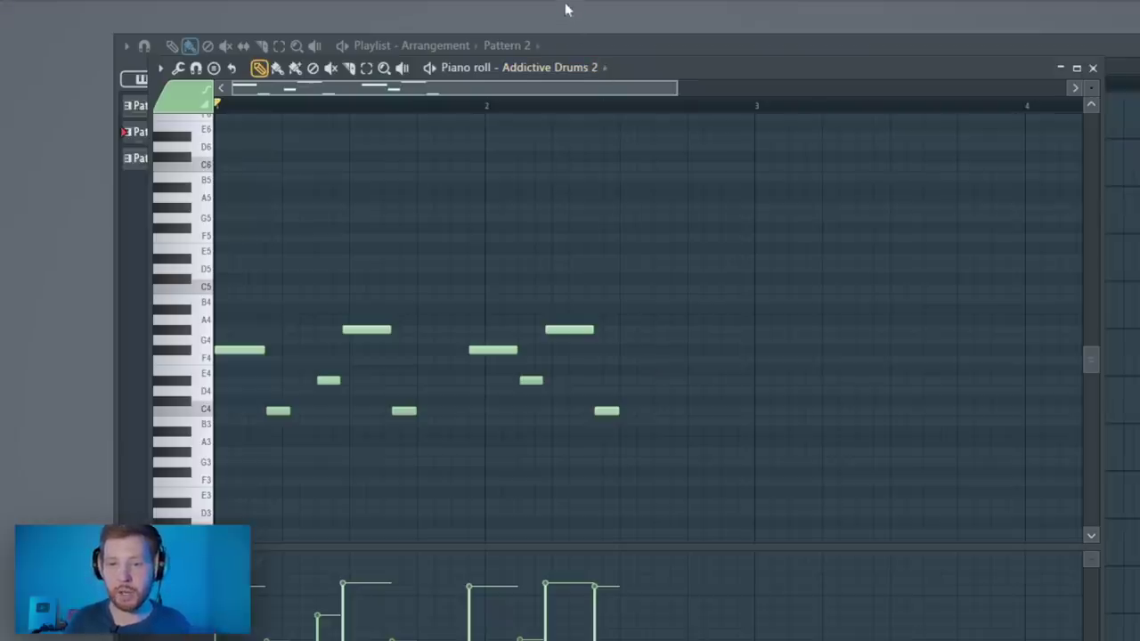
- Place Pattern 2 at bar 5 on Track 3, trimmed to one and a half bars, and replace it with its consolidated audio clip
key(F7)
click(743, 211)
drag(719, 86, 796, 109)
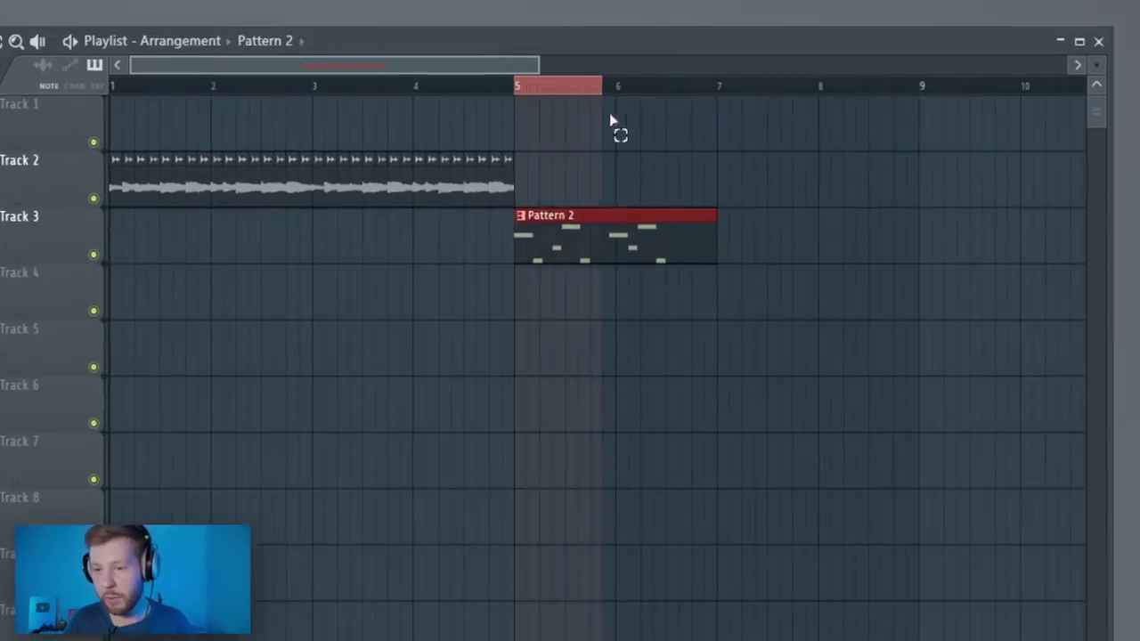
drag(610, 120, 663, 124)
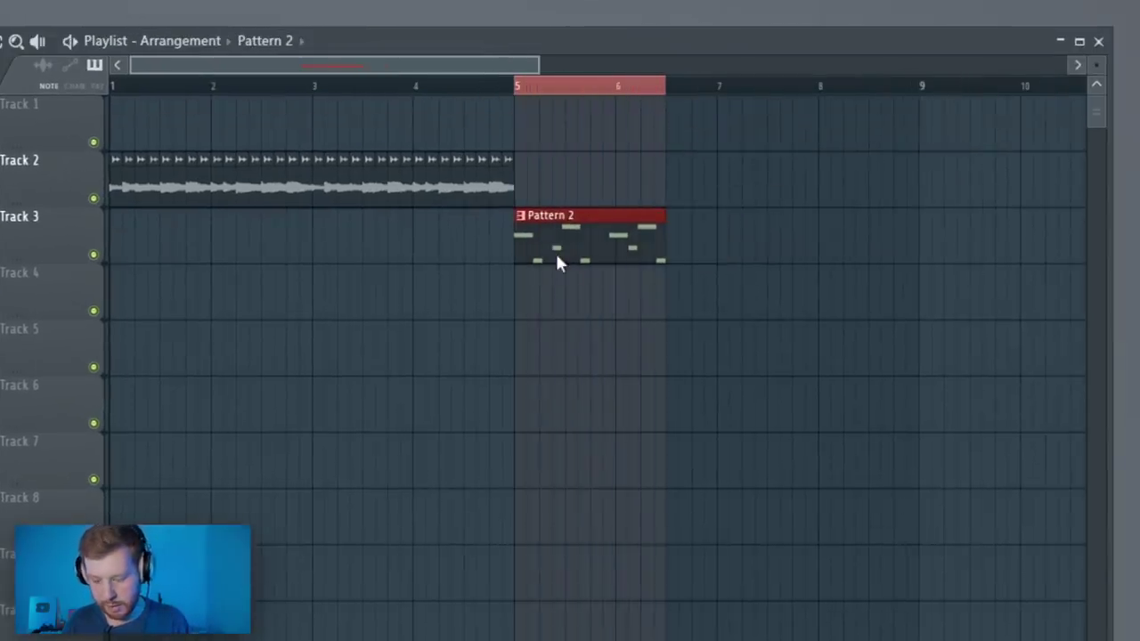
key(ctrl+alt+c)
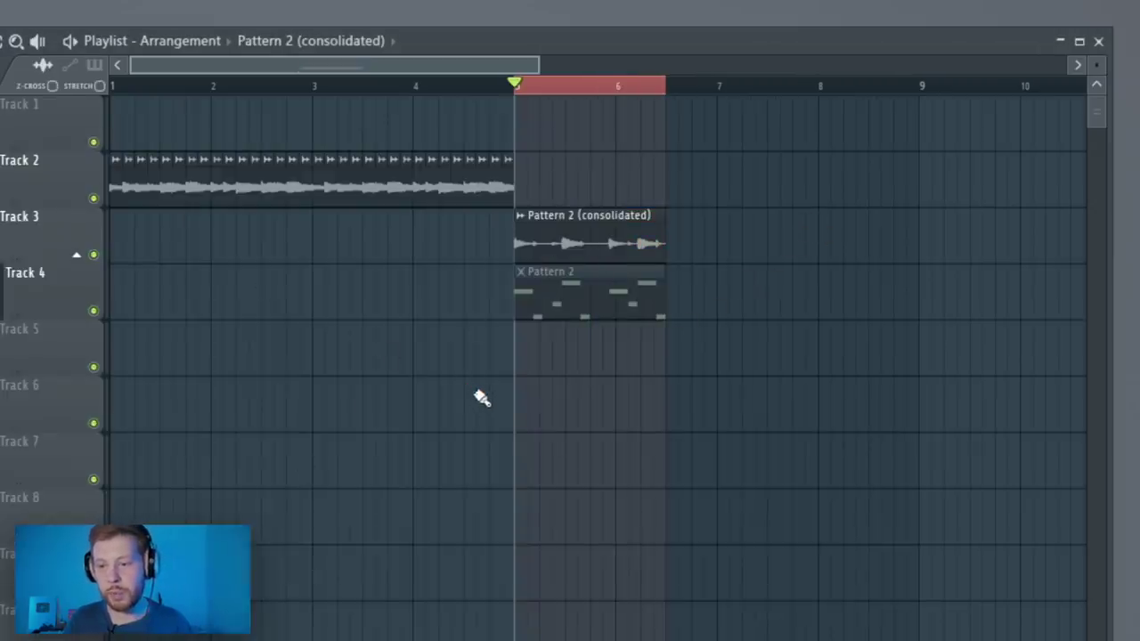
right_click(583, 303)
- Stretch the consolidated drum clip to two bars, ending at bar 7, match the time selection to it and play it
scroll(740, 323, up, 3)
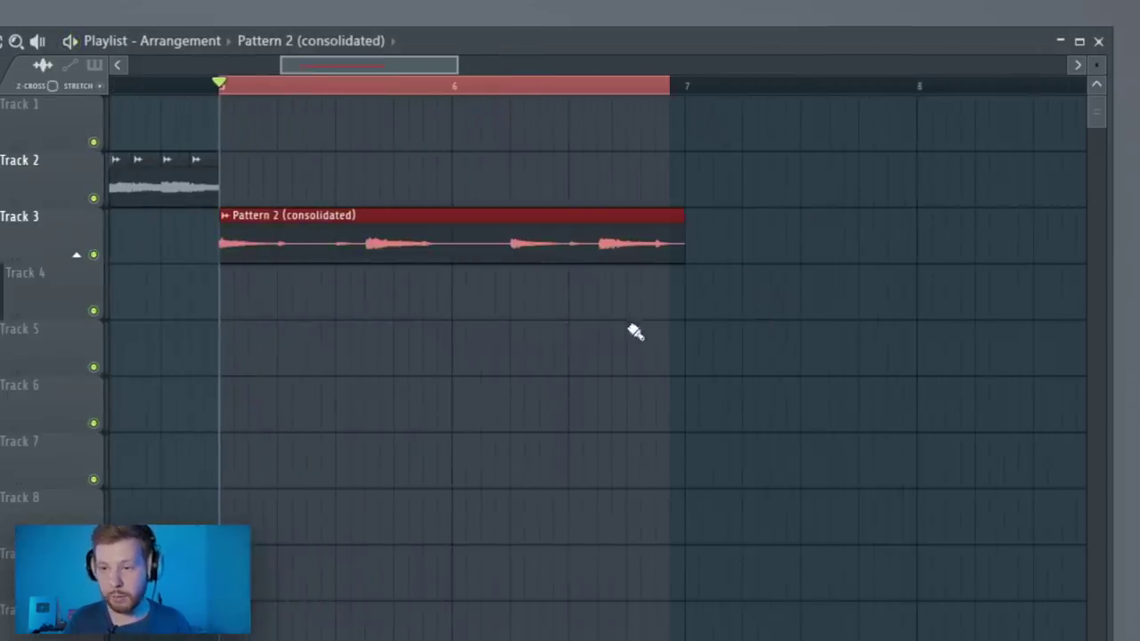
drag(679, 95, 686, 89)
ctrl+right_click(676, 353)
key(space)
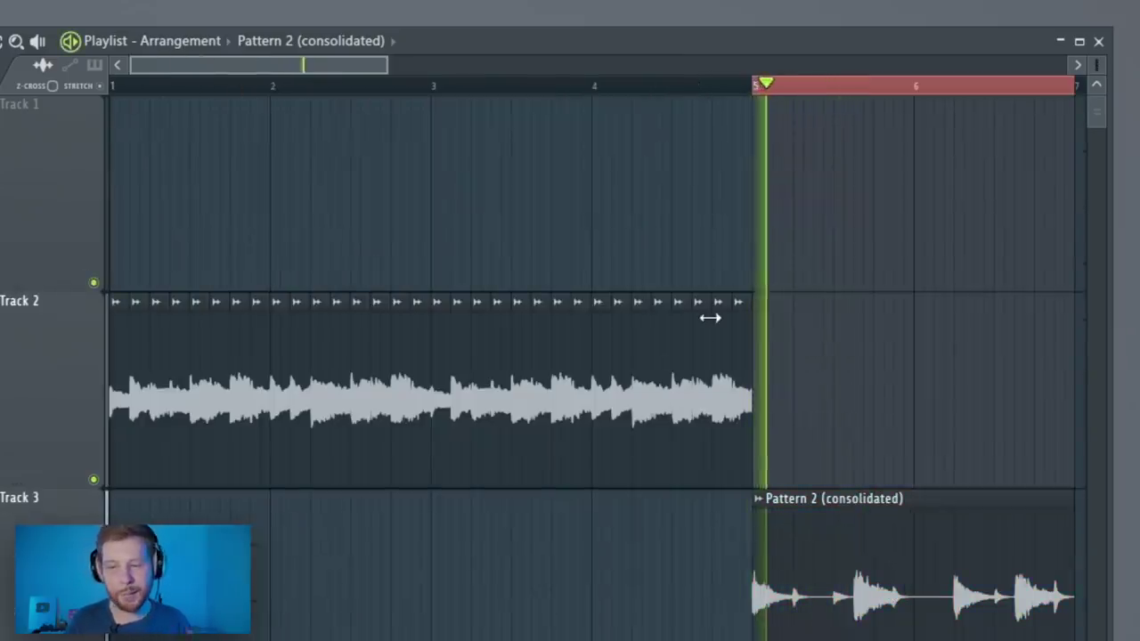
key(space)
scroll(772, 351, right, 5)
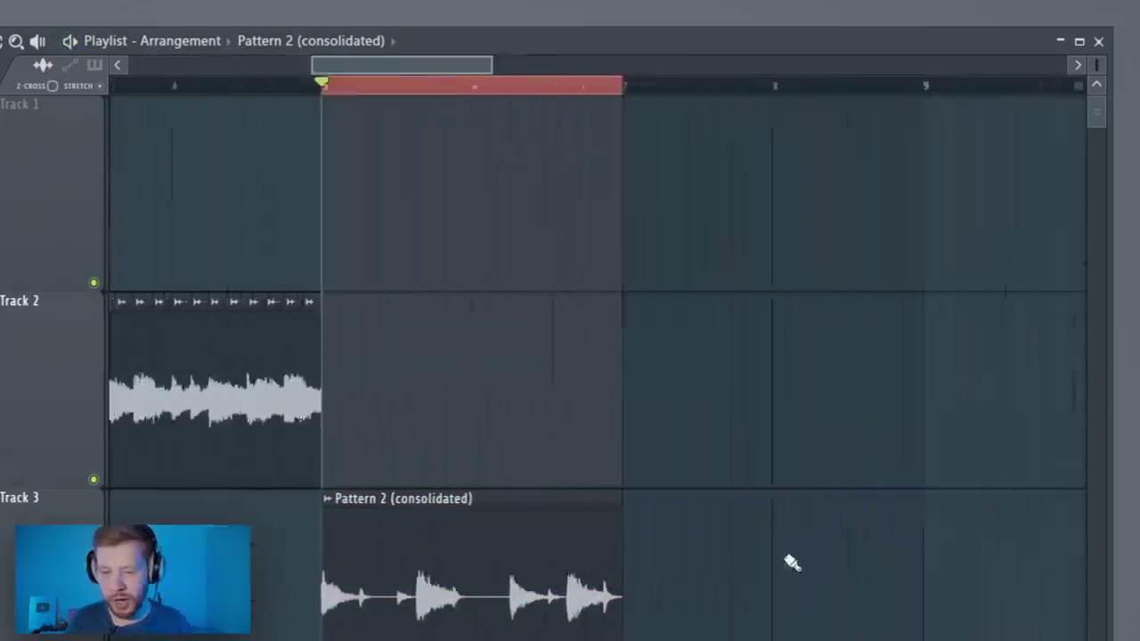
key(space)
- Lower the pitch of the consolidated drum sample with the Auto stretching mode and play the result
double_click(211, 635)
drag(46, 159, 577, 167)
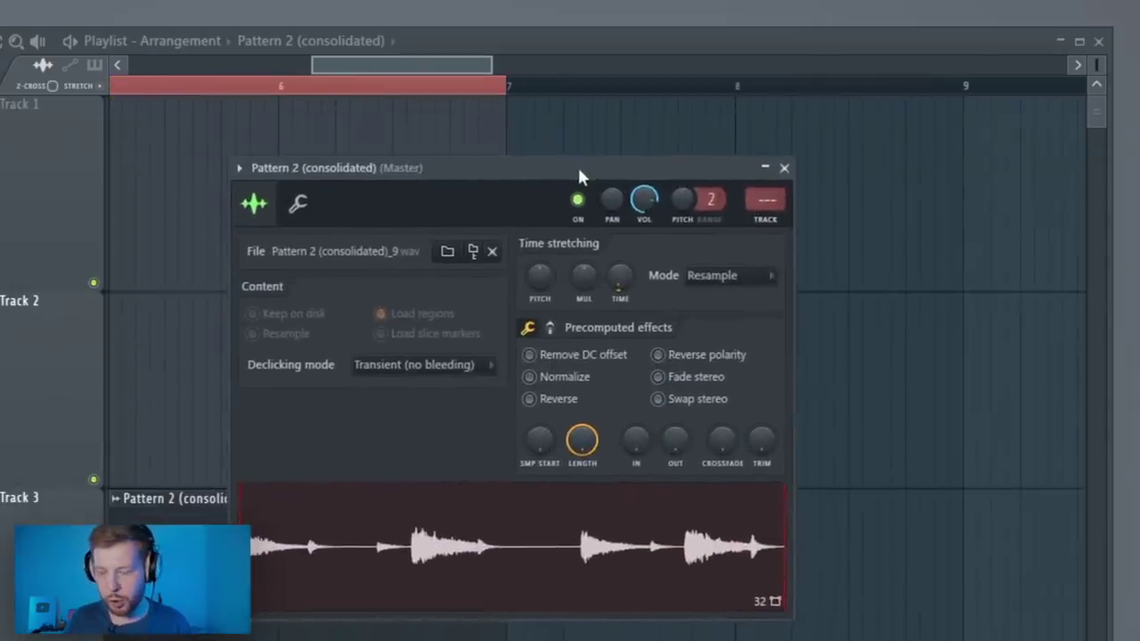
drag(540, 264, 540, 270)
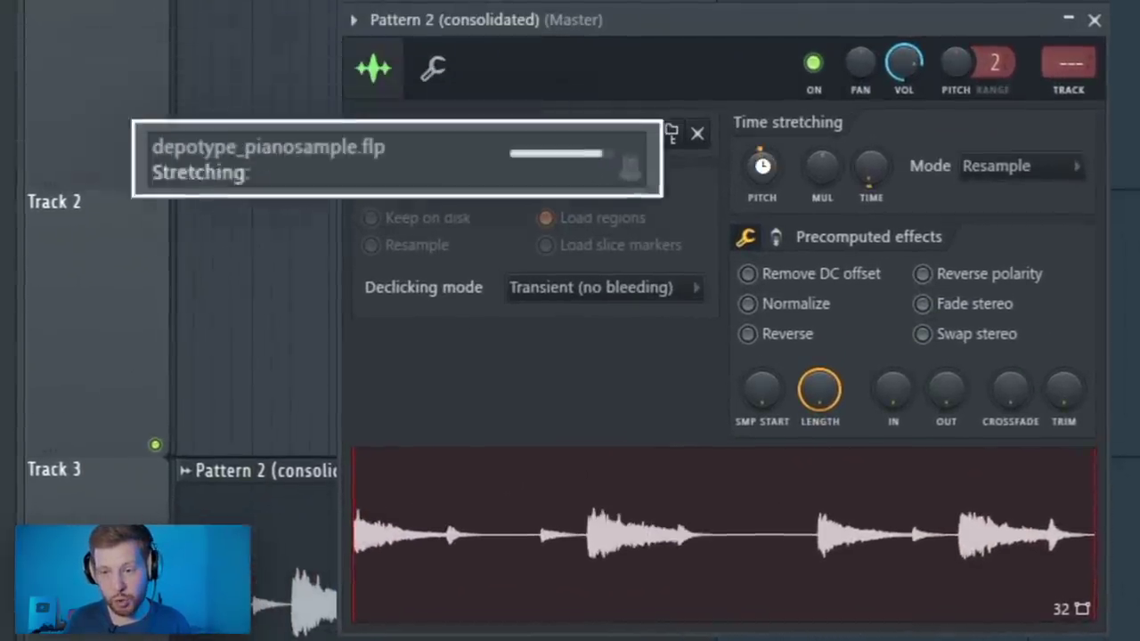
drag(762, 170, 759, 203)
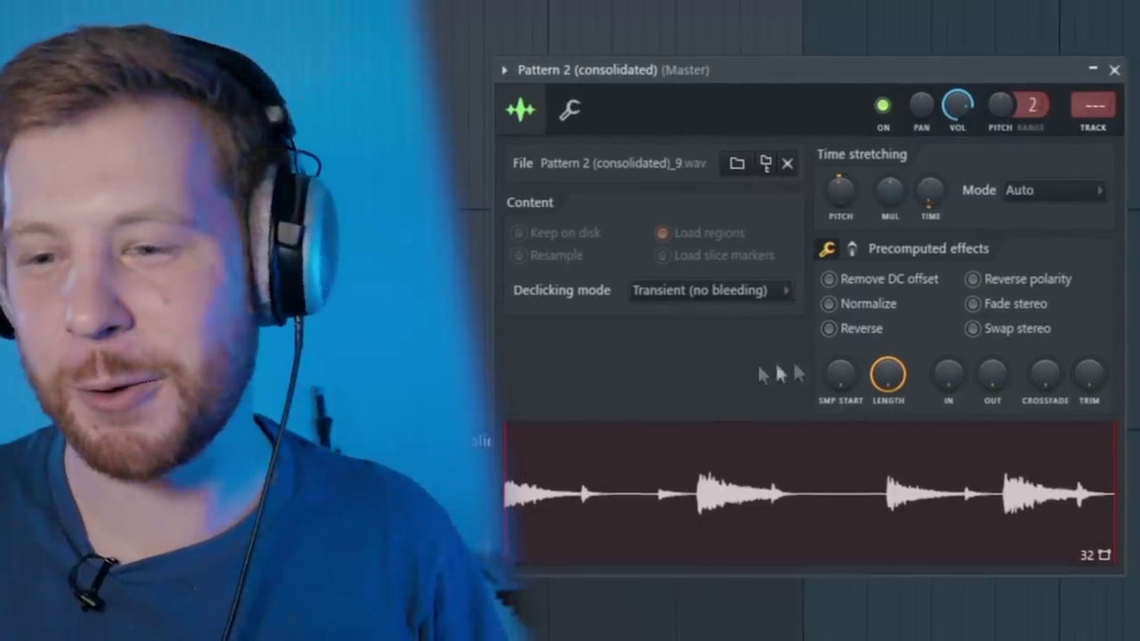
click(1115, 71)
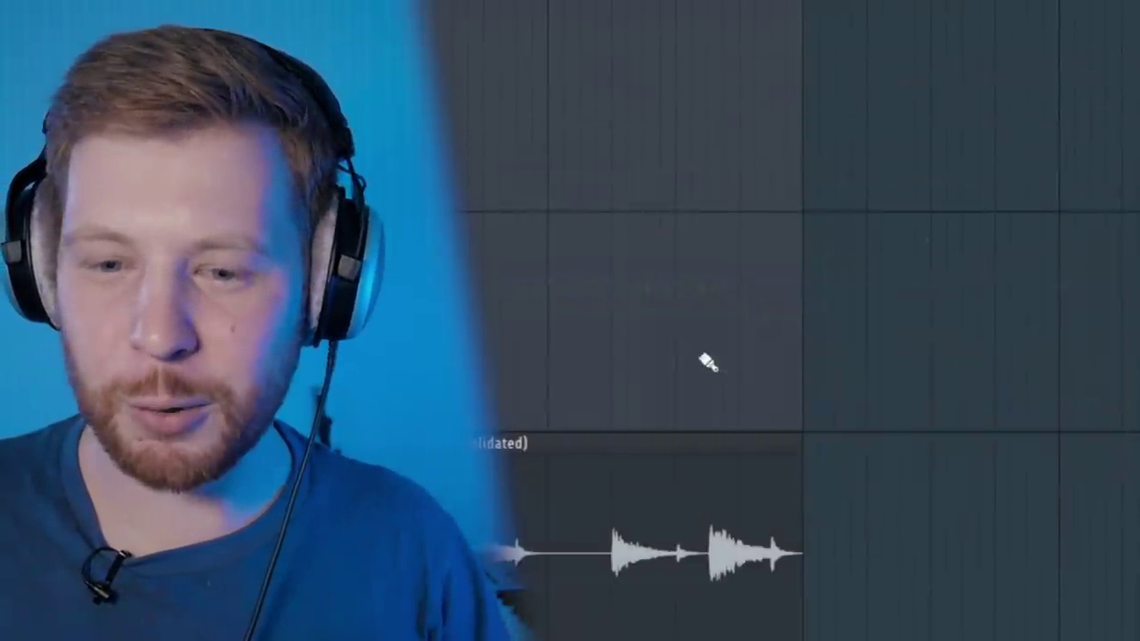
key(space)
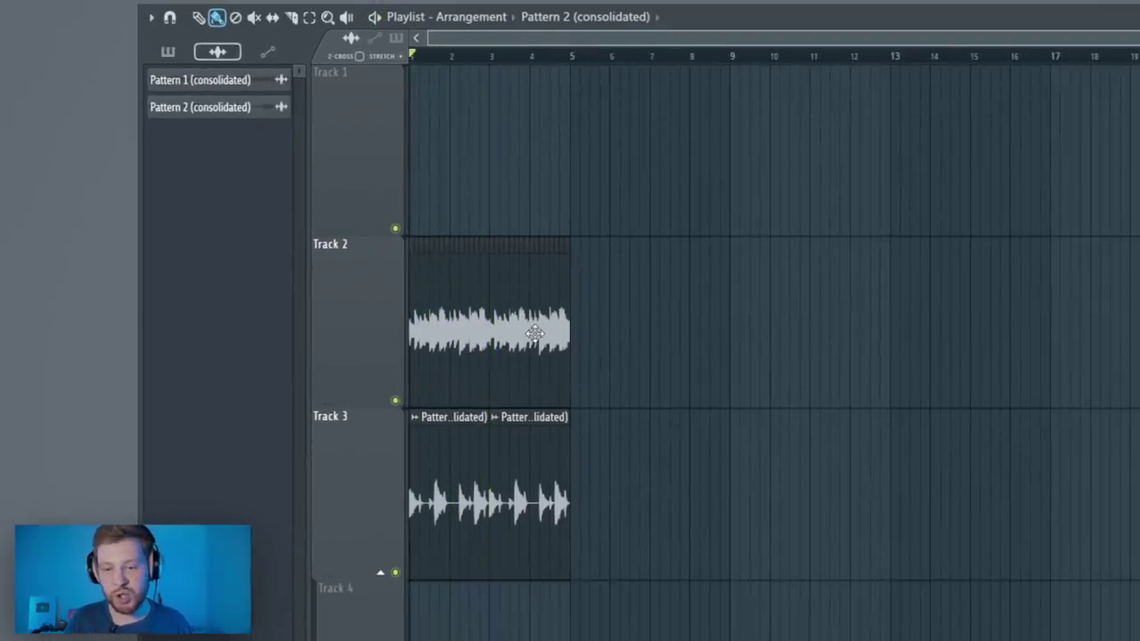
- Route the consolidated Pattern 1 sample to mixer track 3 and the consolidated Pattern 2 drums to track 4
double_click(532, 333)
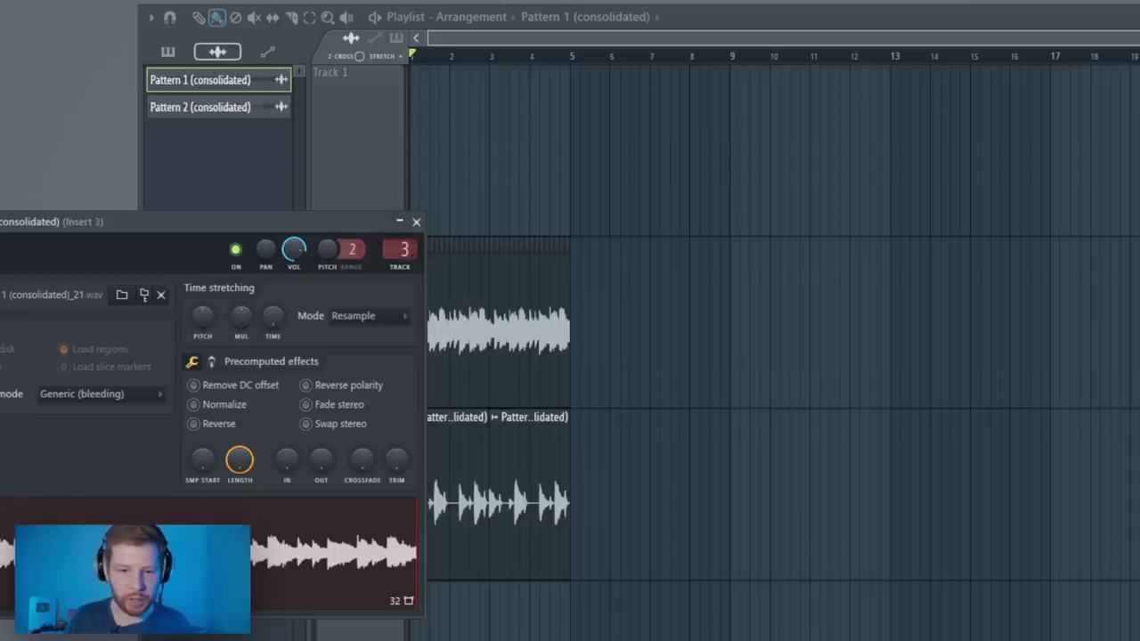
double_click(515, 452)
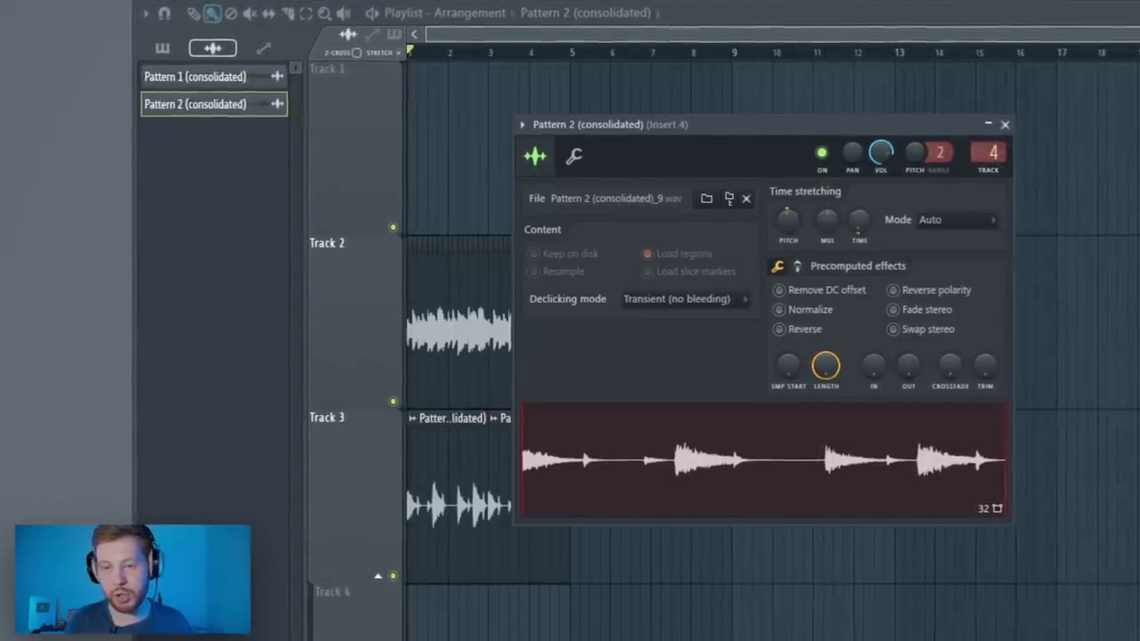
key(F9)
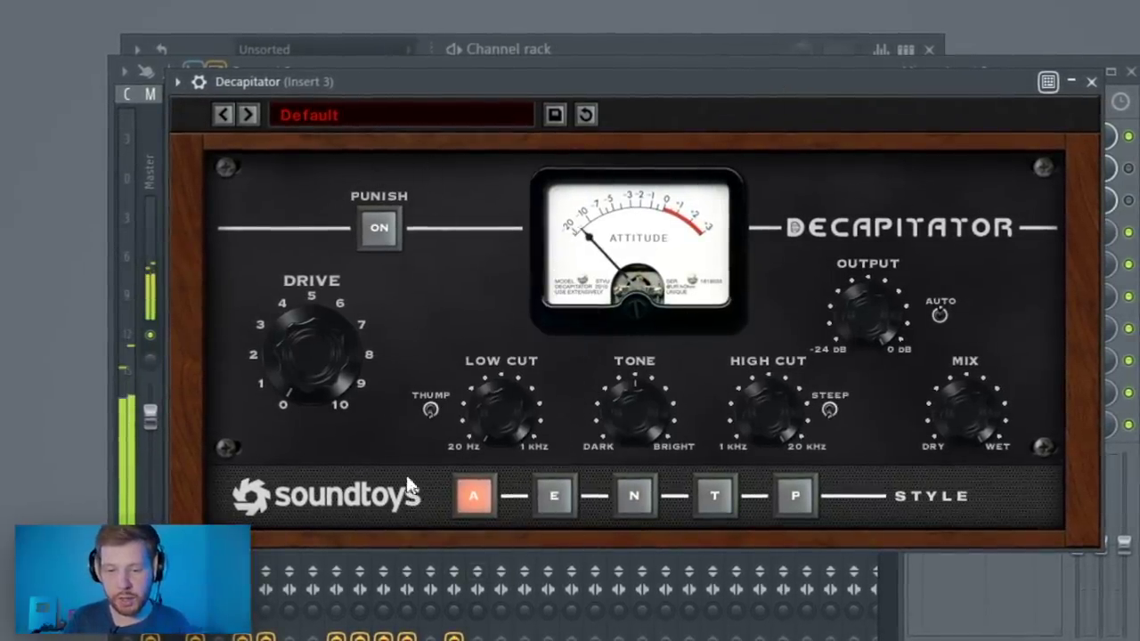
- Saturate the melody on Insert 3 by setting the Decapitator drive to about 3
mouse_move(317, 350)
mouse_down()
mouse_move(327, 311)
mouse_move(326, 334)
mouse_up()
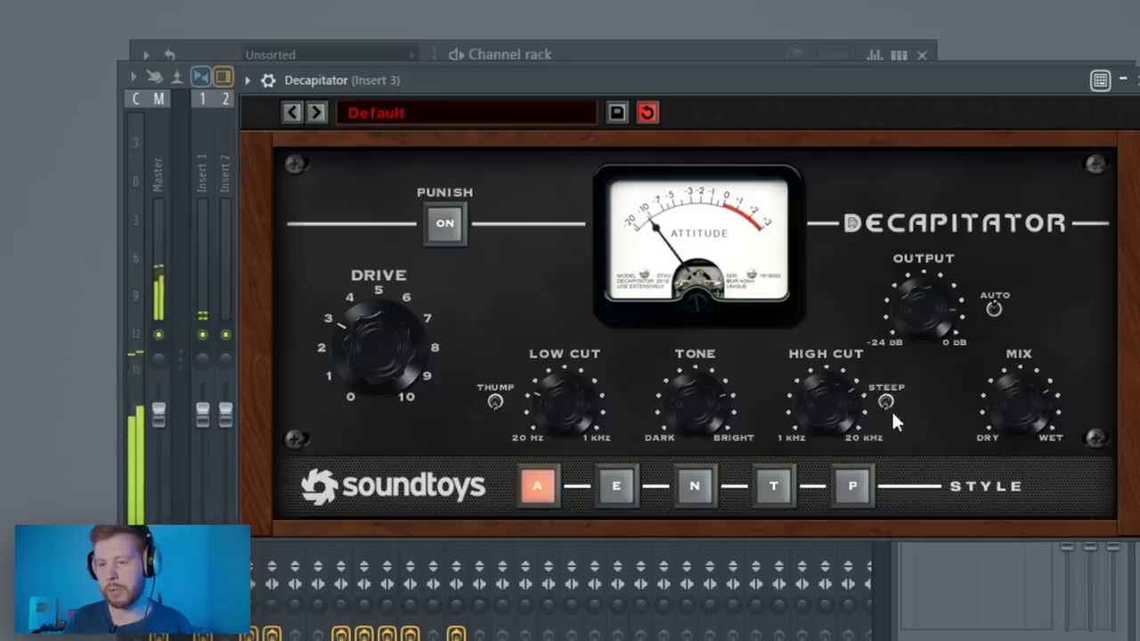
drag(699, 79, 715, 89)
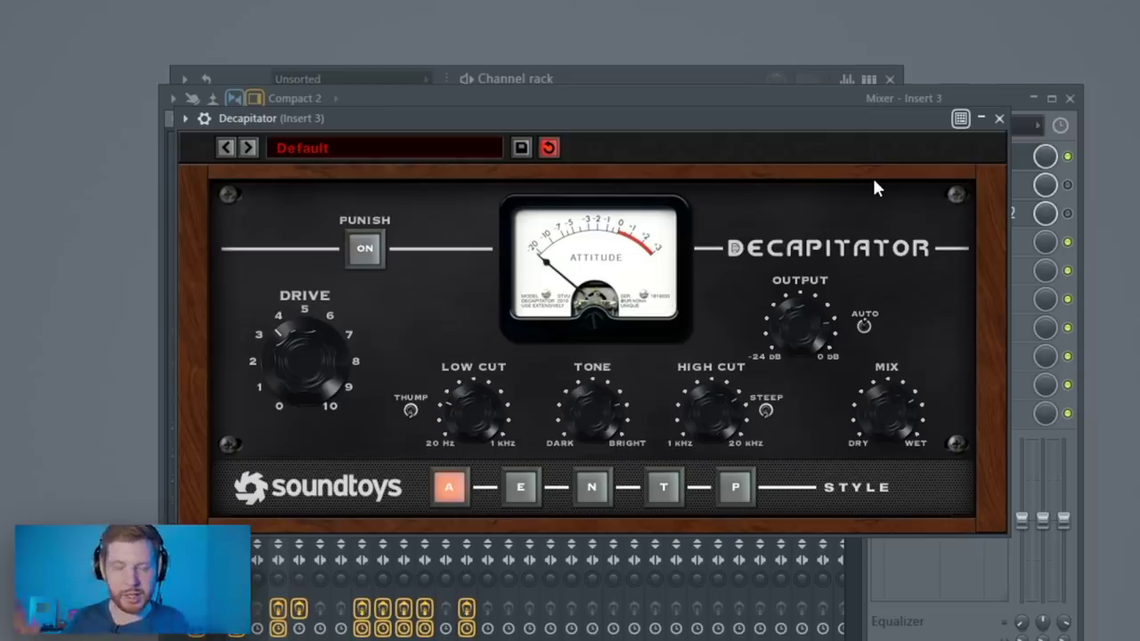
click(999, 119)
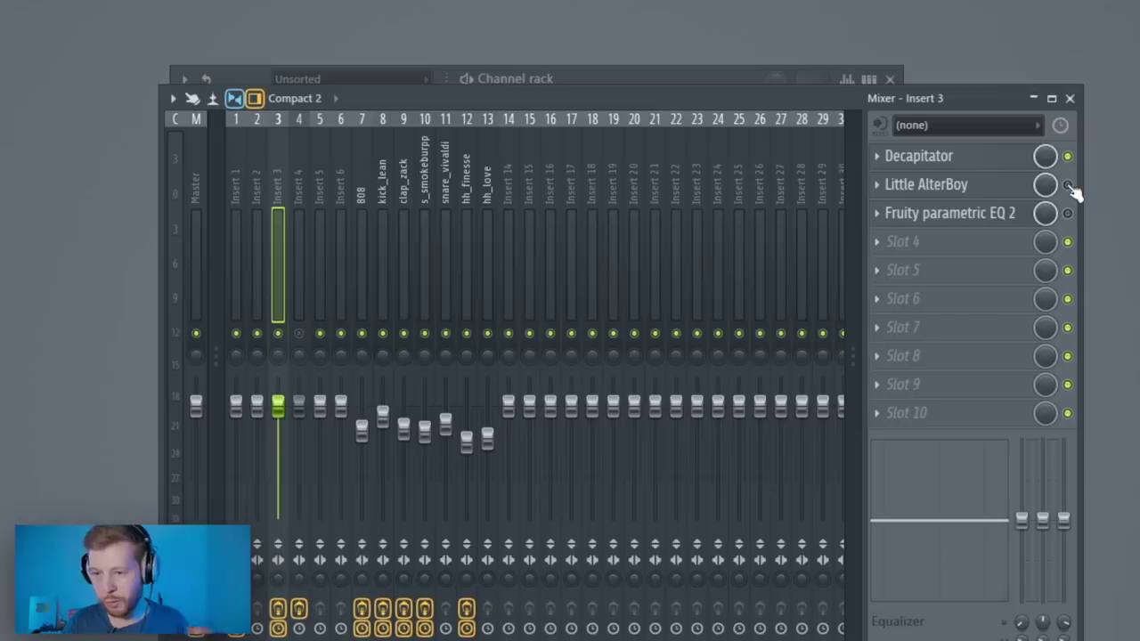
- Set Little AlterBoy on Insert 3 to pitch -1.0 and formant -1.0, and raise its drive to about 0.7
click(981, 189)
drag(217, 73, 694, 140)
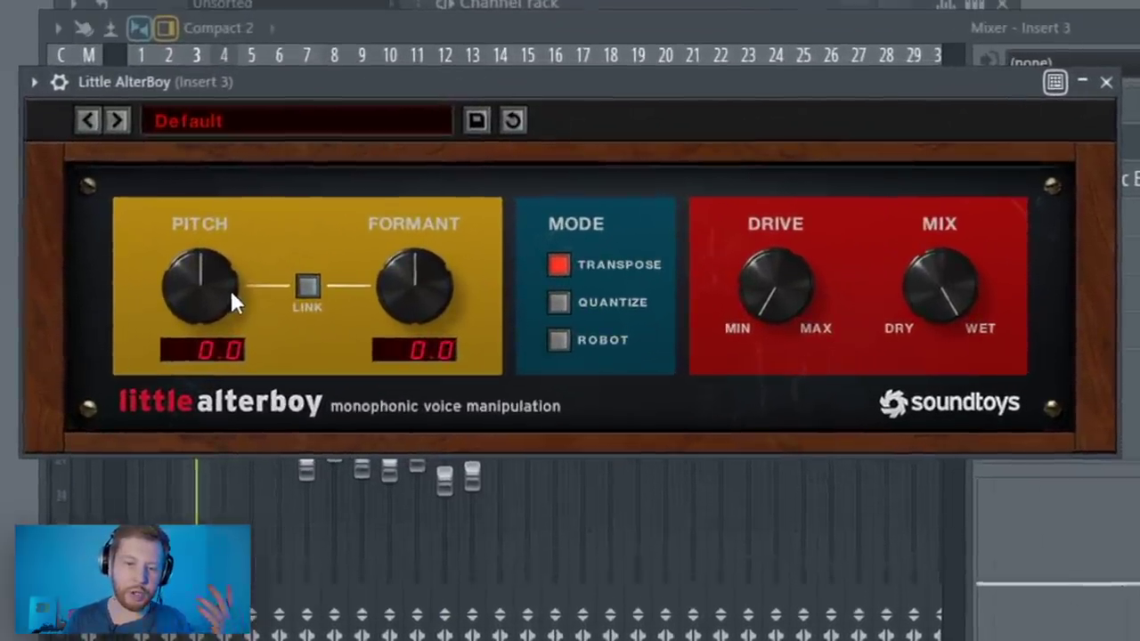
drag(190, 290, 193, 299)
drag(422, 294, 422, 300)
drag(452, 87, 483, 91)
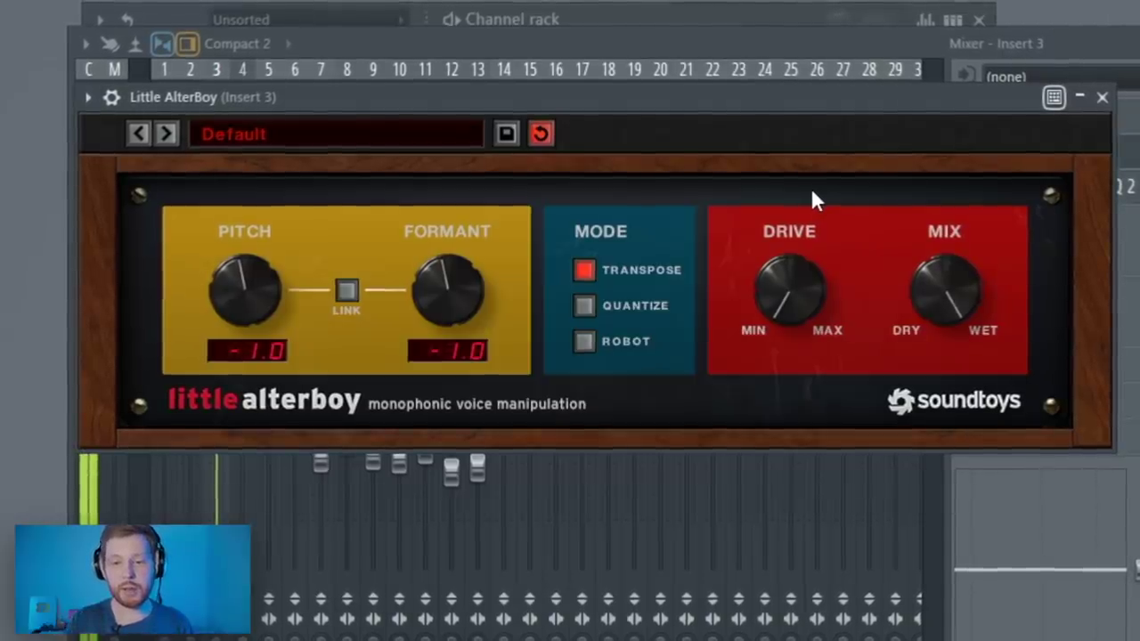
scroll(794, 290, down, 3)
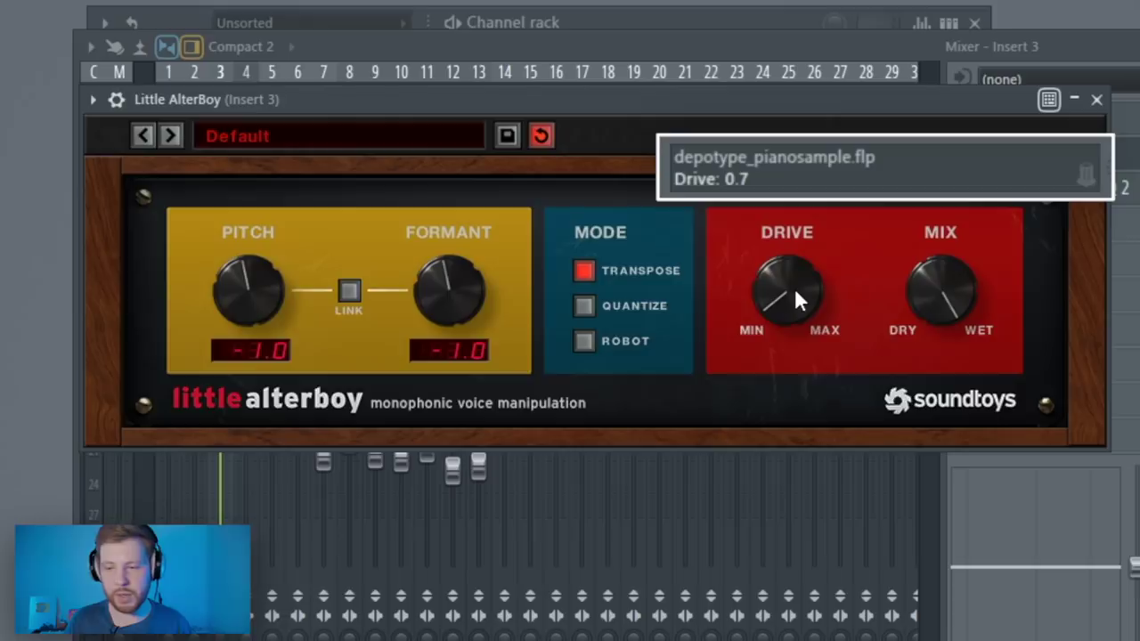
drag(613, 94, 640, 102)
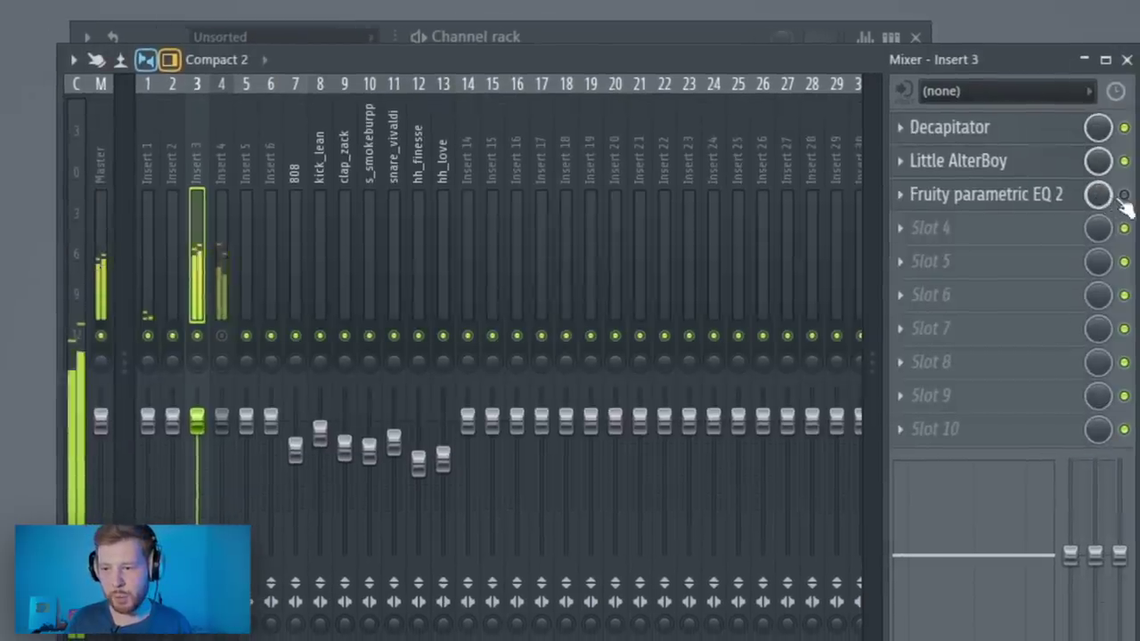
- Shape Insert 3 with Fruity Parametric EQ 2, cutting the lows, the mids above 500 Hz and the highs above about 2 kHz
click(988, 198)
drag(0, 49, 494, 137)
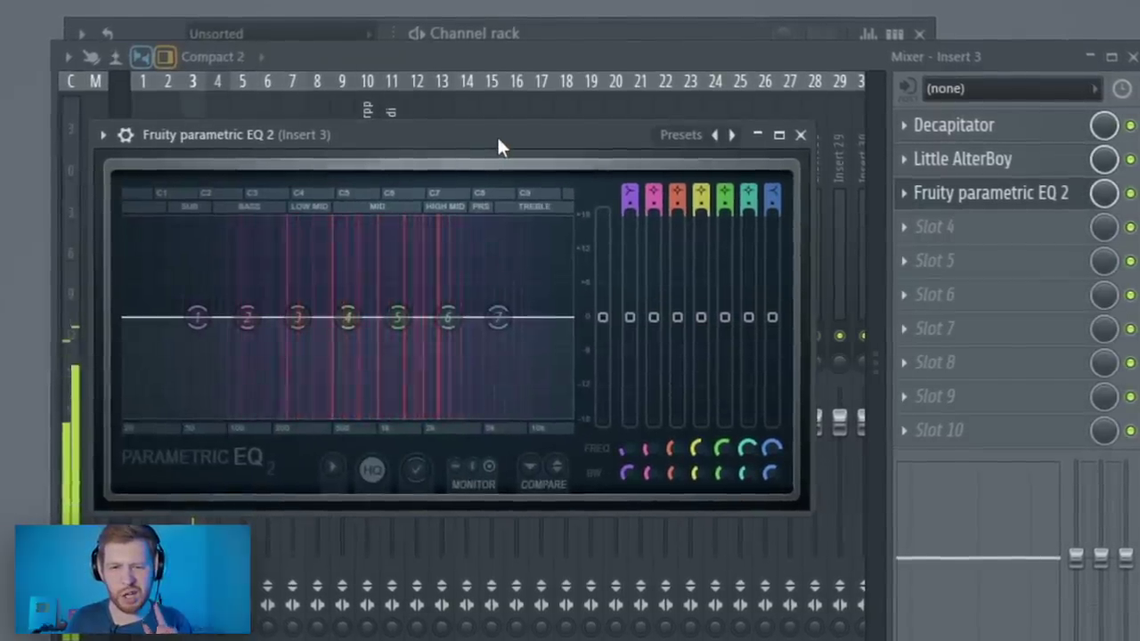
drag(198, 317, 191, 326)
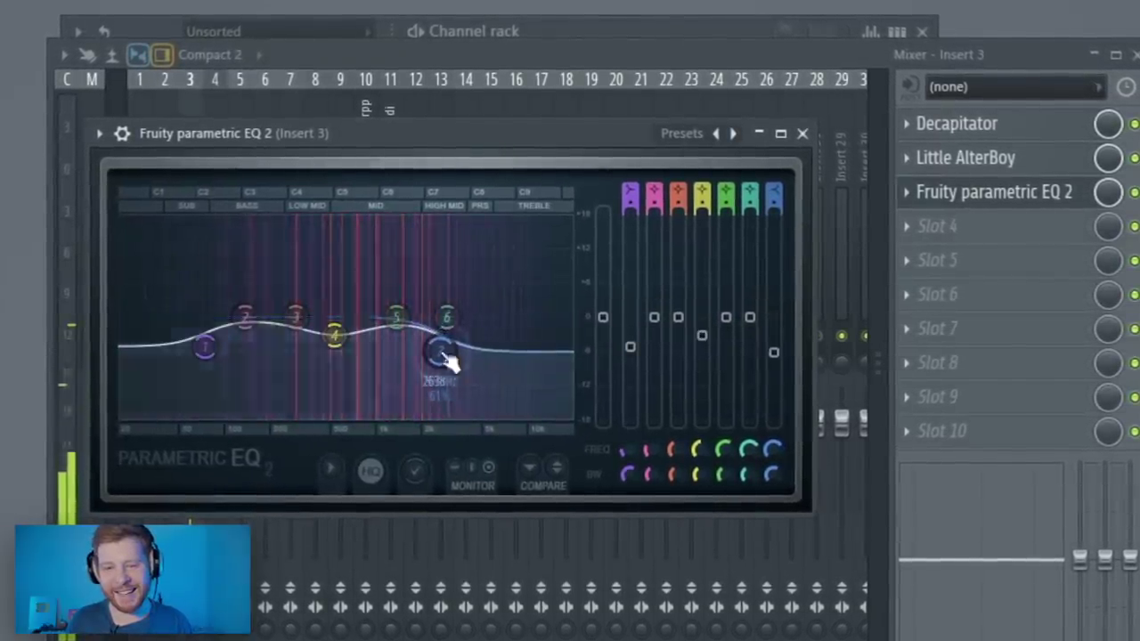
drag(336, 336, 335, 341)
drag(206, 347, 205, 355)
drag(340, 344, 342, 347)
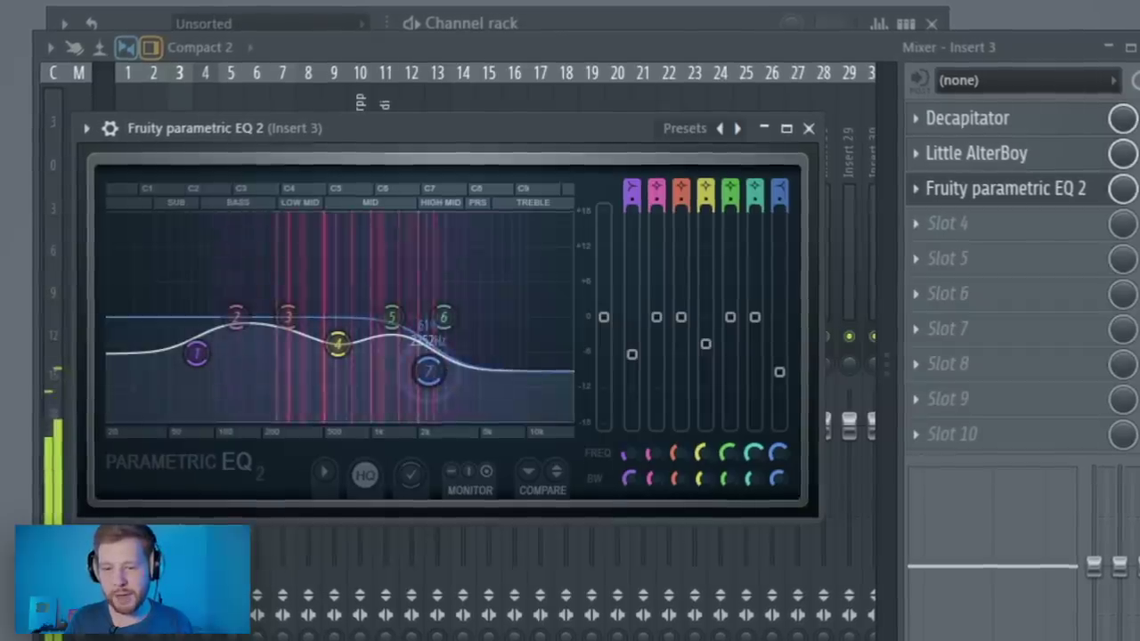
drag(196, 356, 213, 365)
click(811, 126)
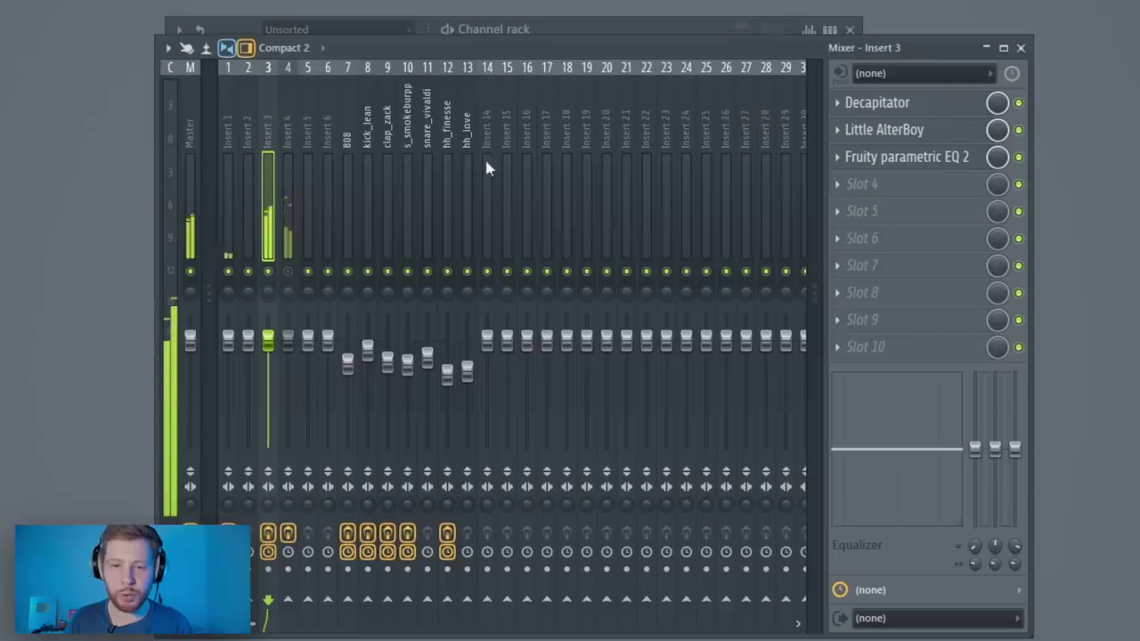
- In RC-20 Retro Color on Insert 4, disable the Noise and Wobble modules and raise Distort to just past halfway
key(F6)
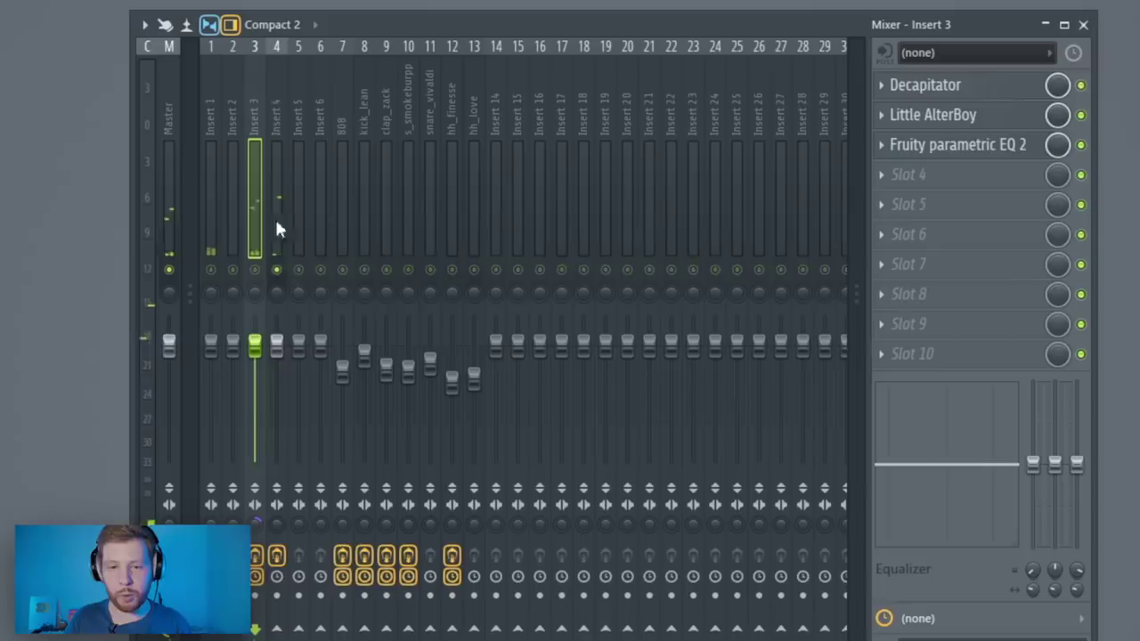
click(277, 229)
click(951, 87)
click(1080, 86)
drag(116, 37, 486, 39)
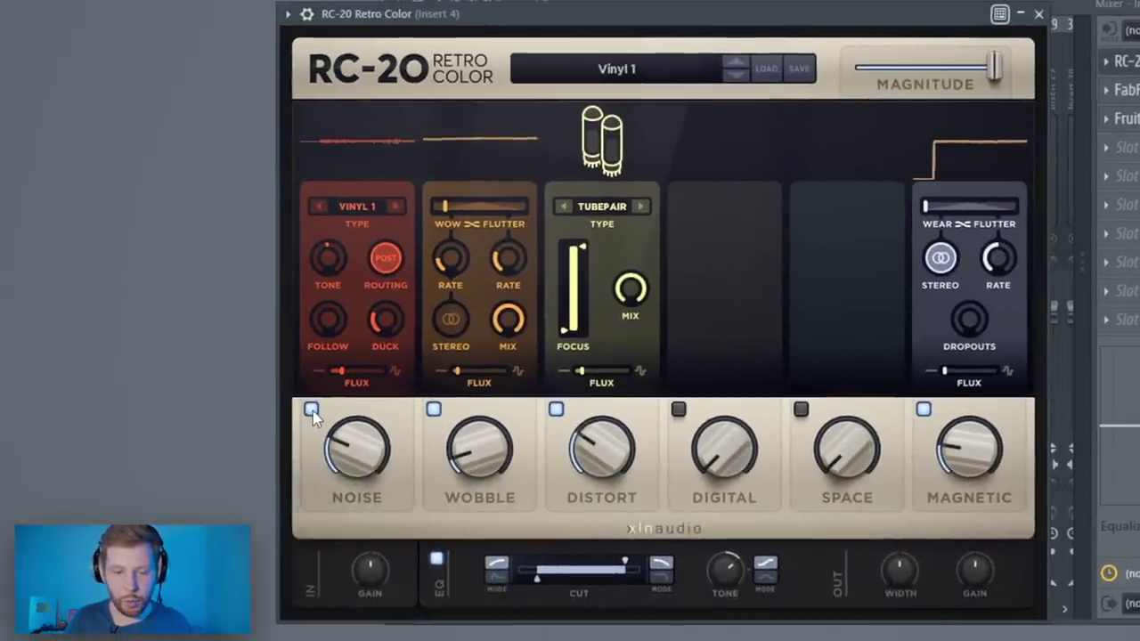
click(53, 448)
click(434, 410)
drag(625, 448, 626, 366)
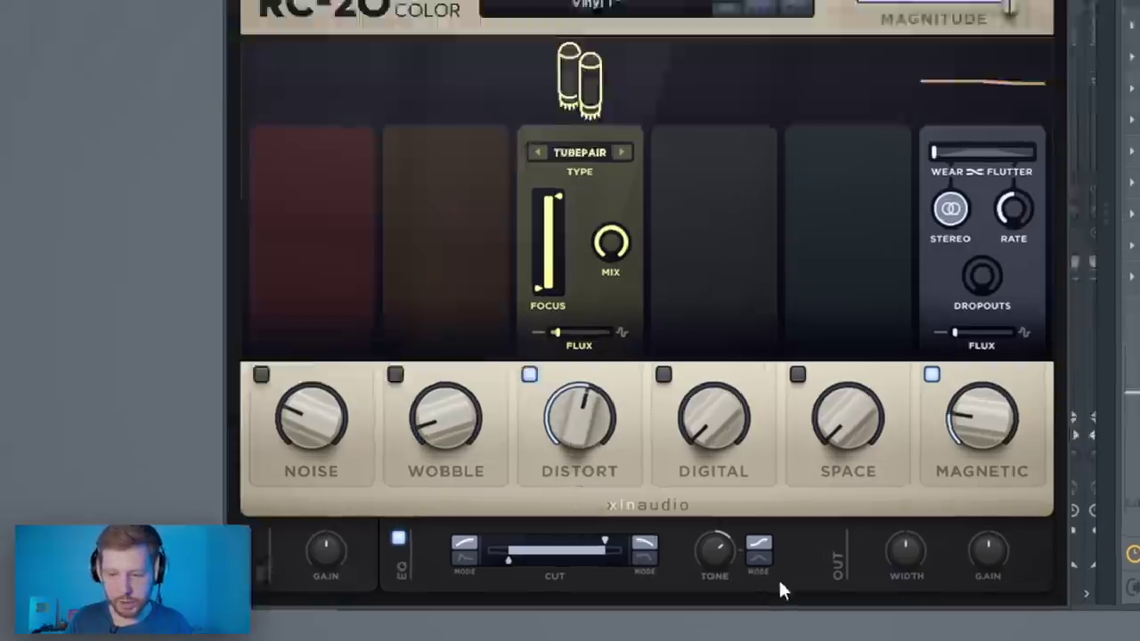
- Set the RC-20 output width to minimum, narrow its EQ with a 252 Hz low cut and a lower high cut, and adjust the tone
mouse_move(899, 584)
drag(949, 454, 949, 534)
drag(462, 402, 409, 408)
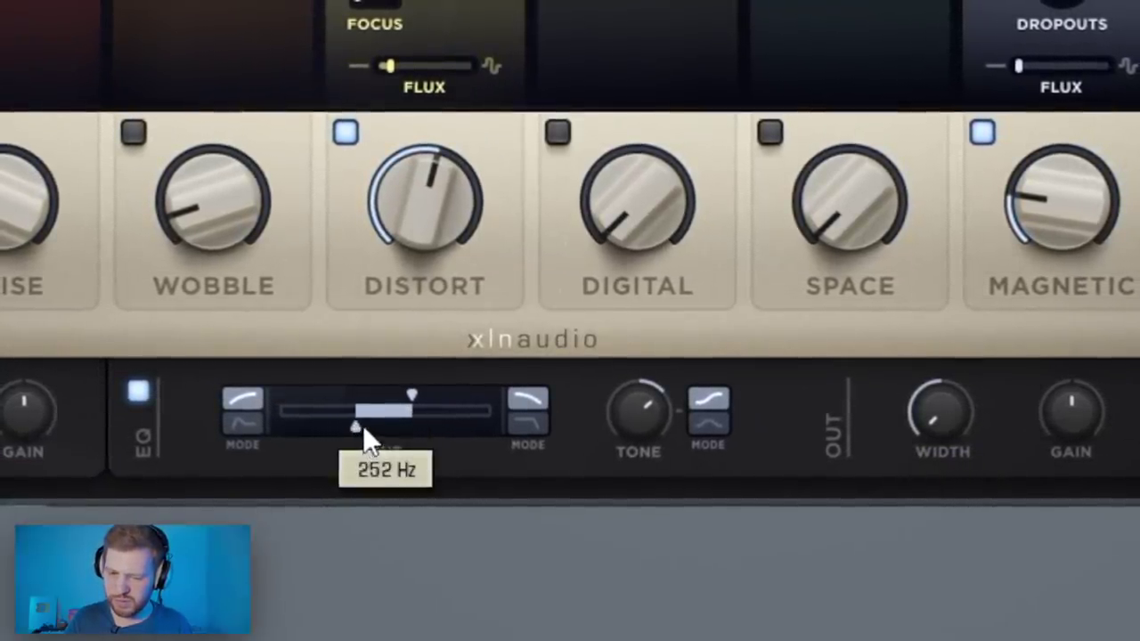
drag(646, 434, 661, 357)
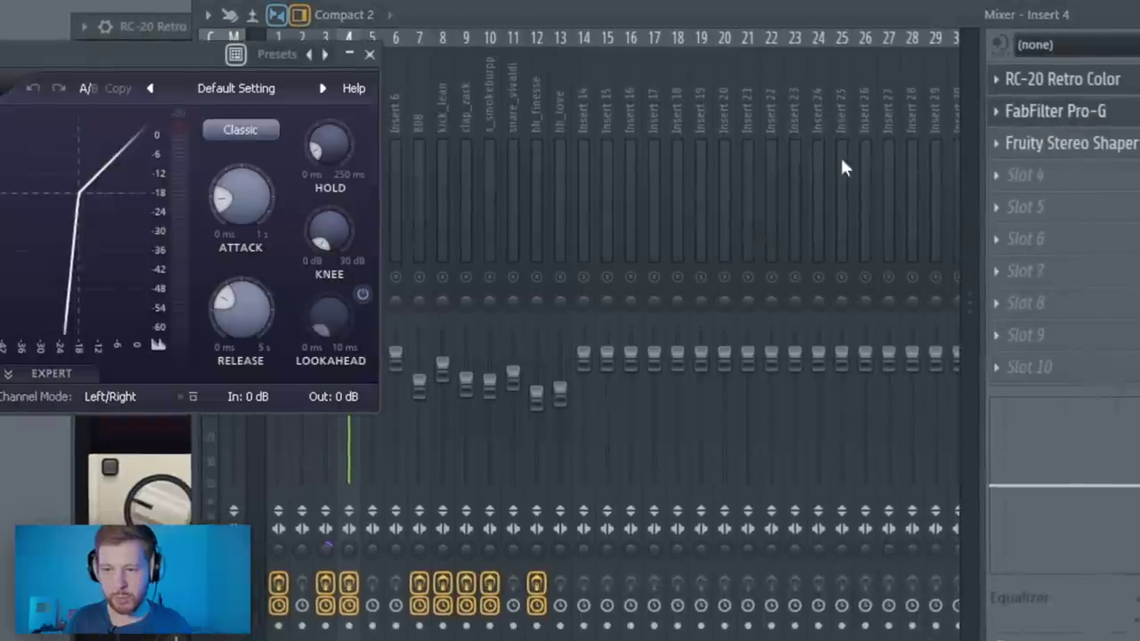
- Gate the drums on Insert 4 with FabFilter Pro-G, lowering the threshold to about -21 dB during playback
drag(97, 55, 475, 154)
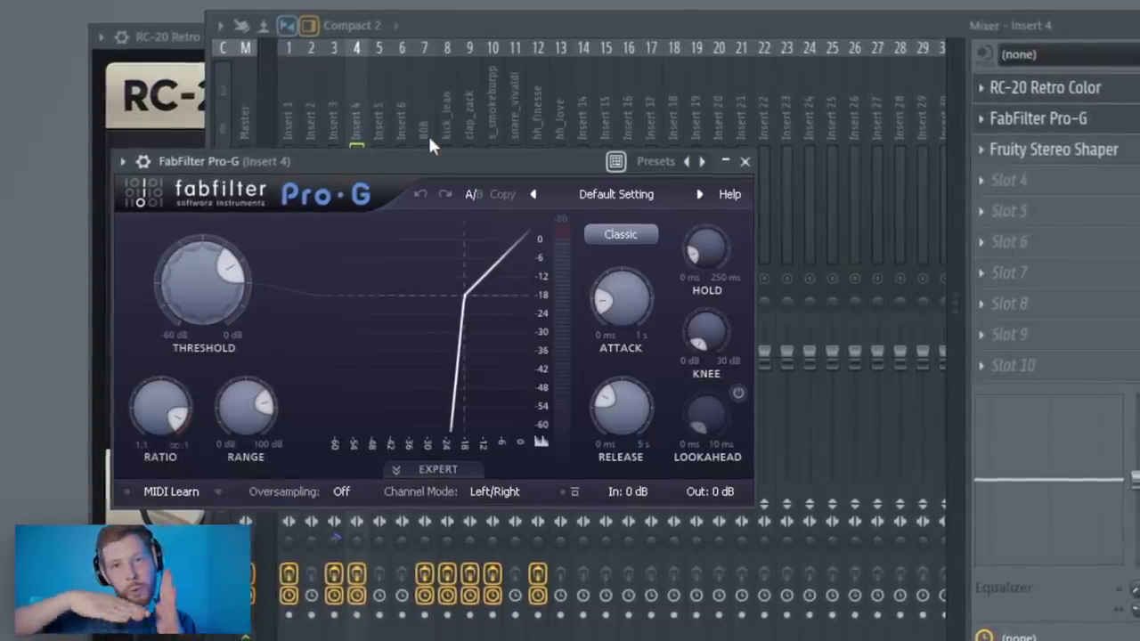
key(space)
scroll(204, 299, down, 5)
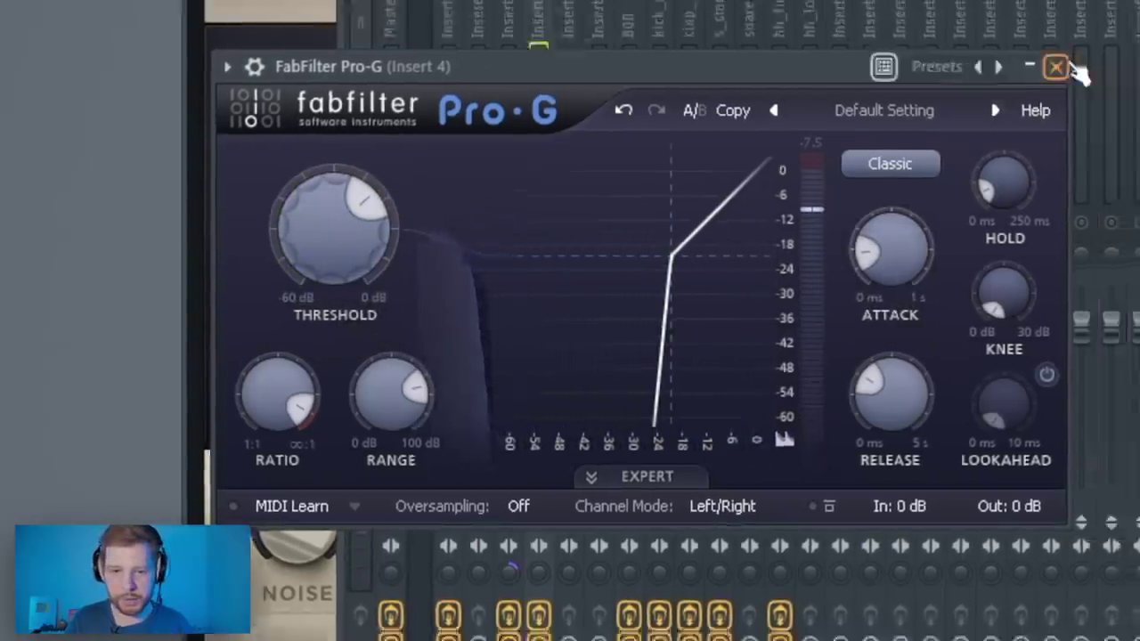
click(1067, 68)
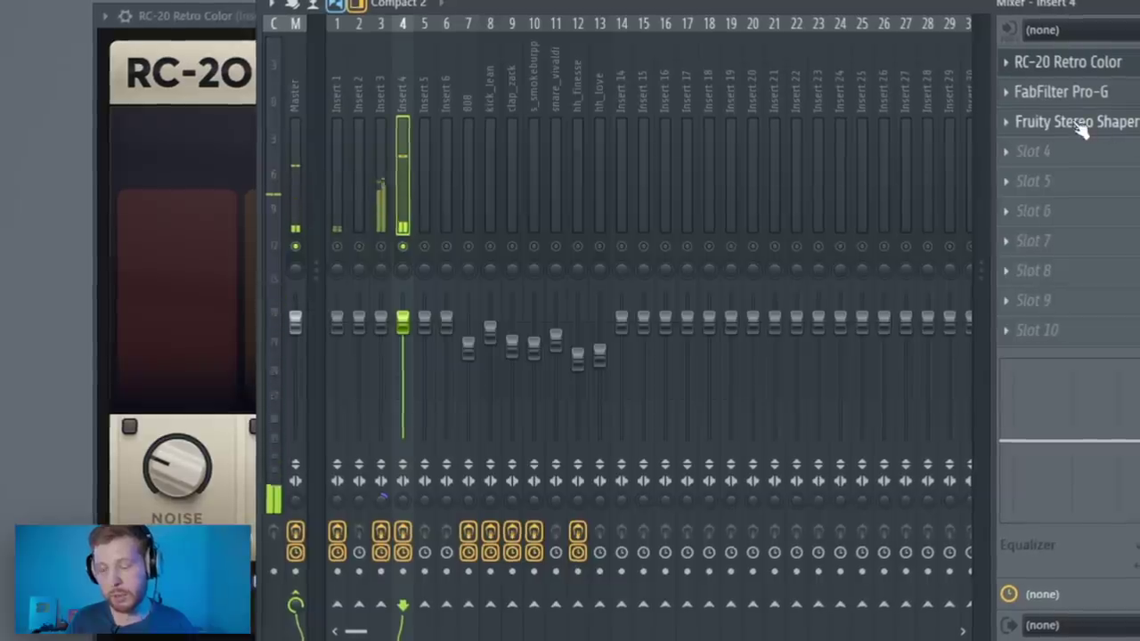
- Load the Stereoize 2 preset in Fruity Stereo Shaper on Insert 4
click(1080, 124)
drag(18, 69, 285, 120)
right_click(366, 115)
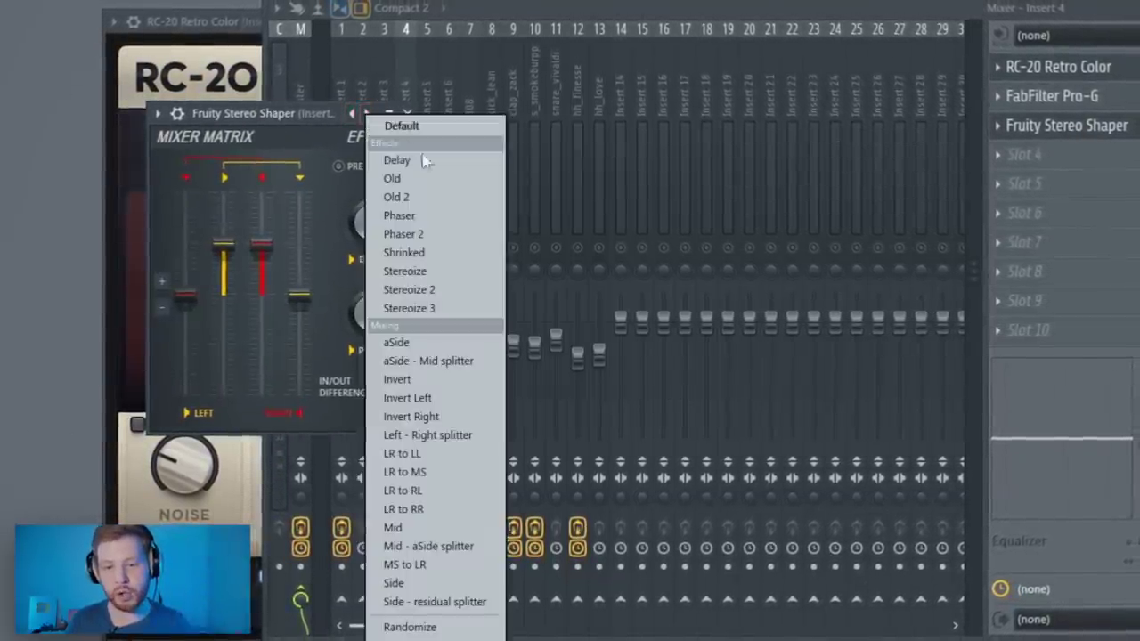
click(463, 295)
click(418, 113)
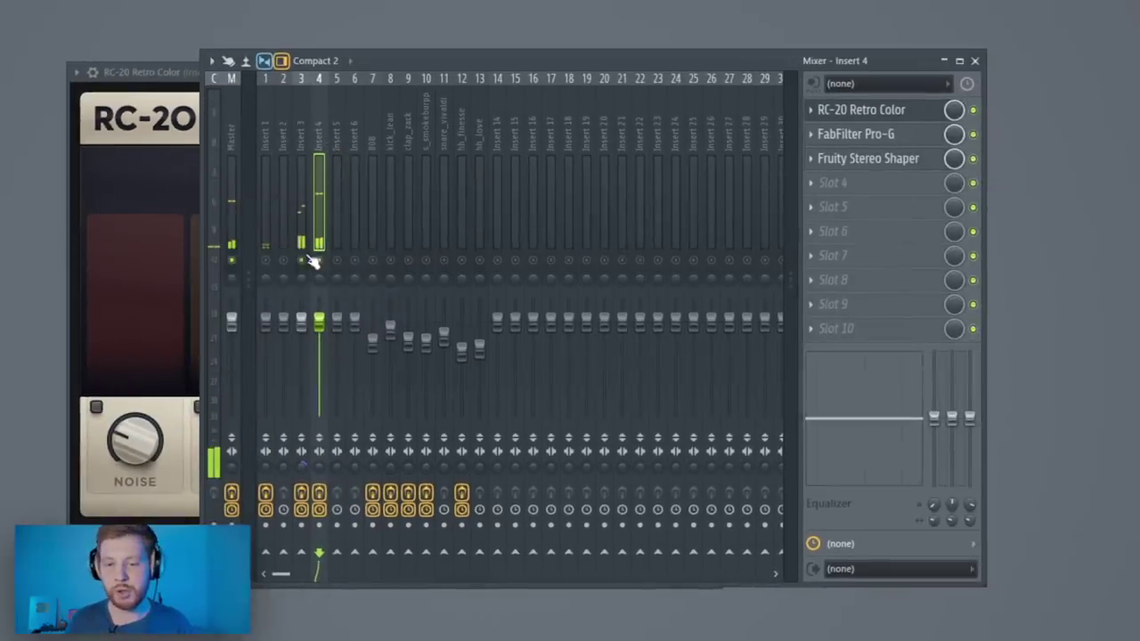
- Open the hh_love hi-hat notes in the piano roll, select the first four notes and play the pattern to examine its rolls
key(F6)
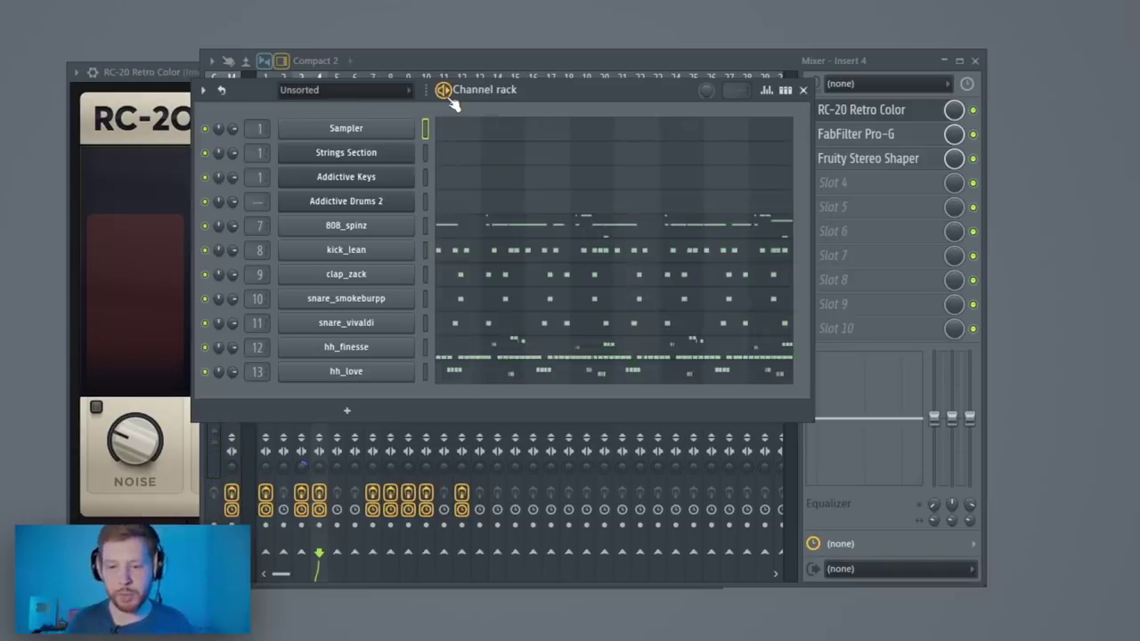
drag(630, 106, 584, 129)
click(511, 261)
click(824, 613)
click(531, 414)
drag(294, 334, 199, 357)
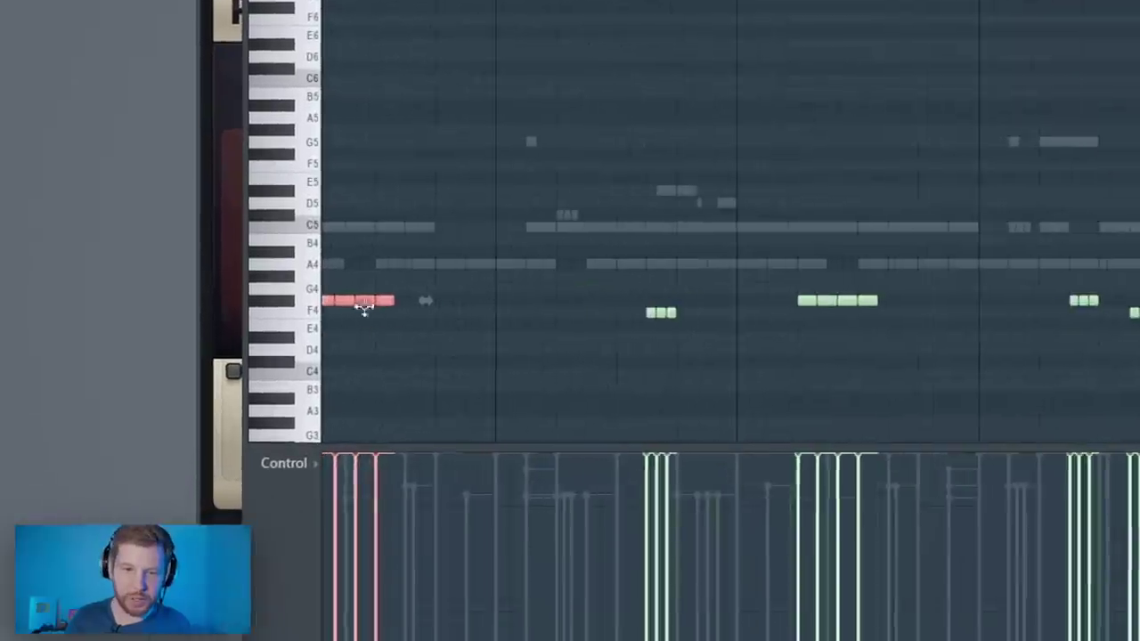
scroll(199, 357, left, 1)
key(space)
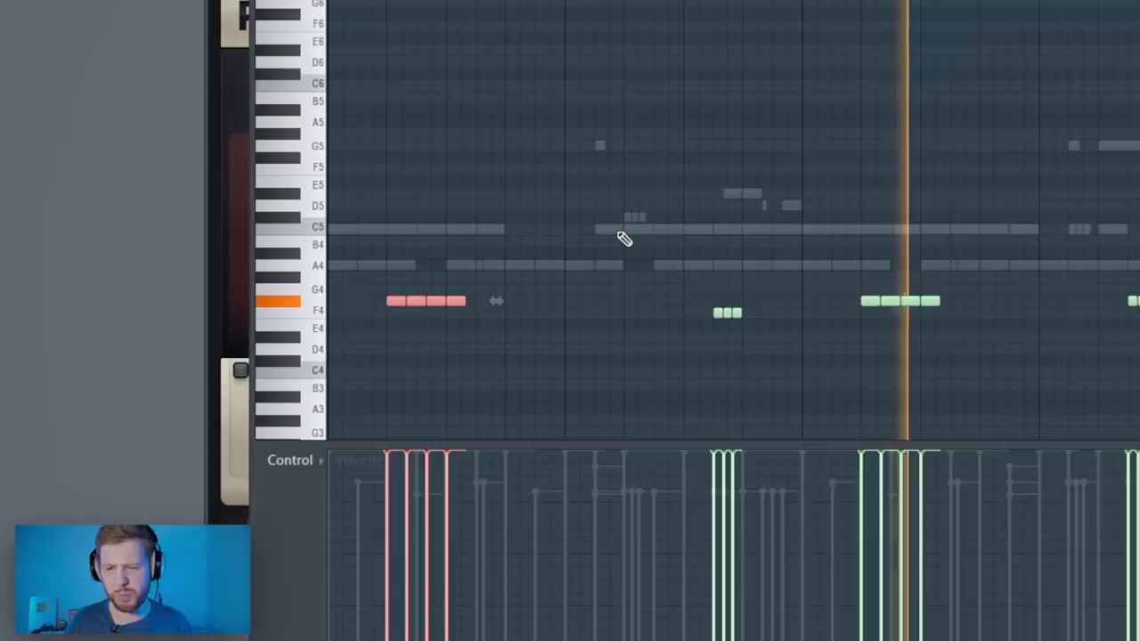
key(space)
scroll(498, 348, down, 2)
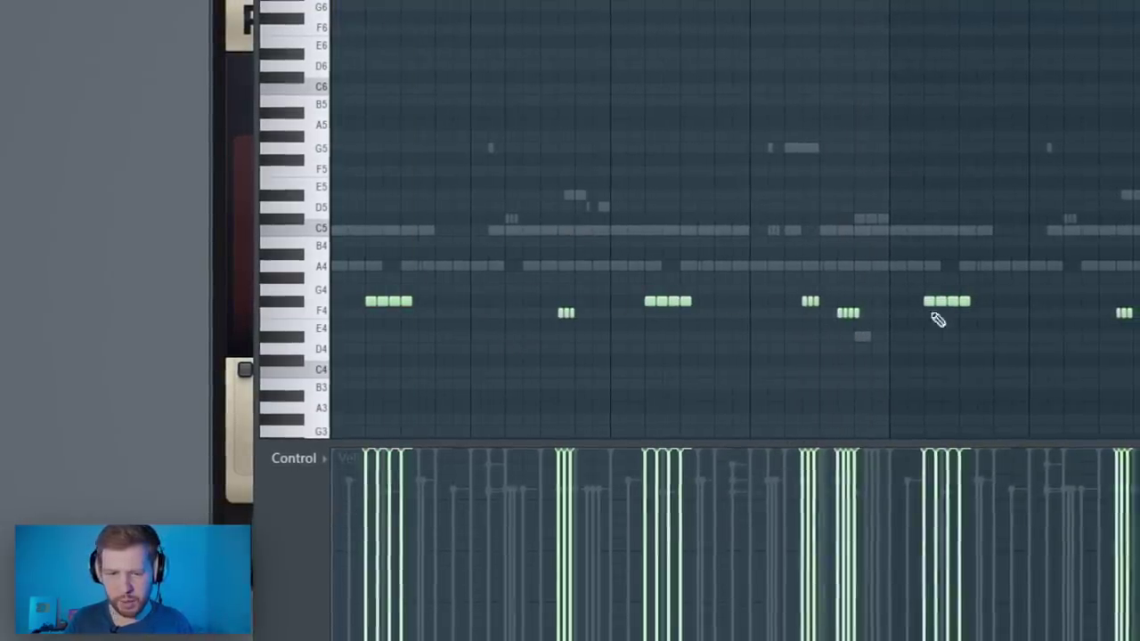
- Show the note pan values for the hh_love hi-hats to examine how each roll is panned
click(300, 496)
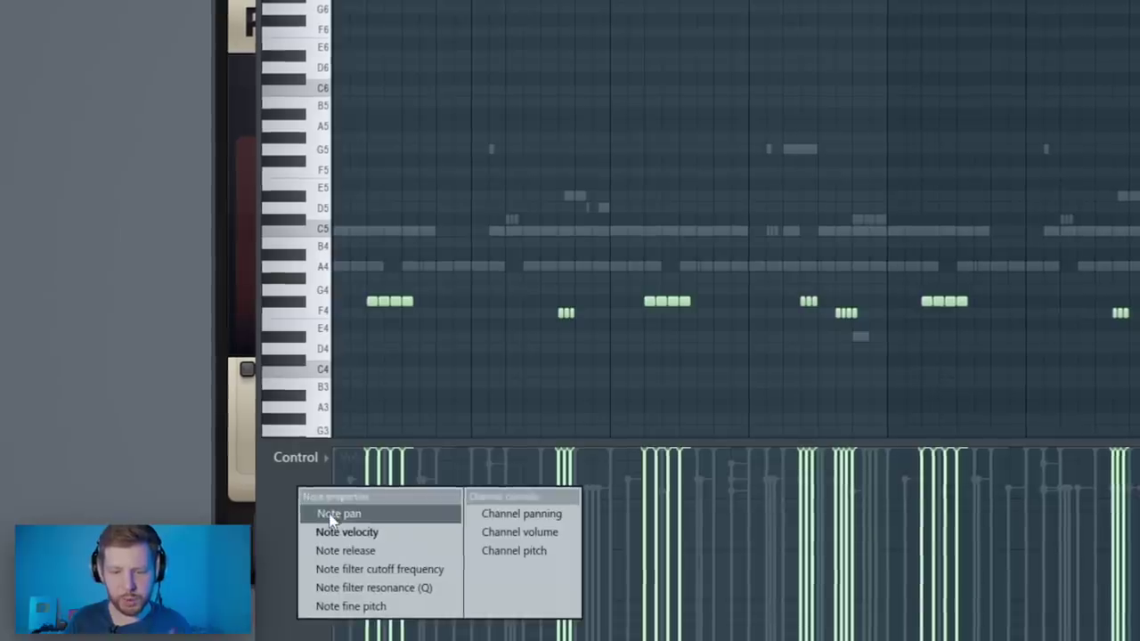
click(331, 514)
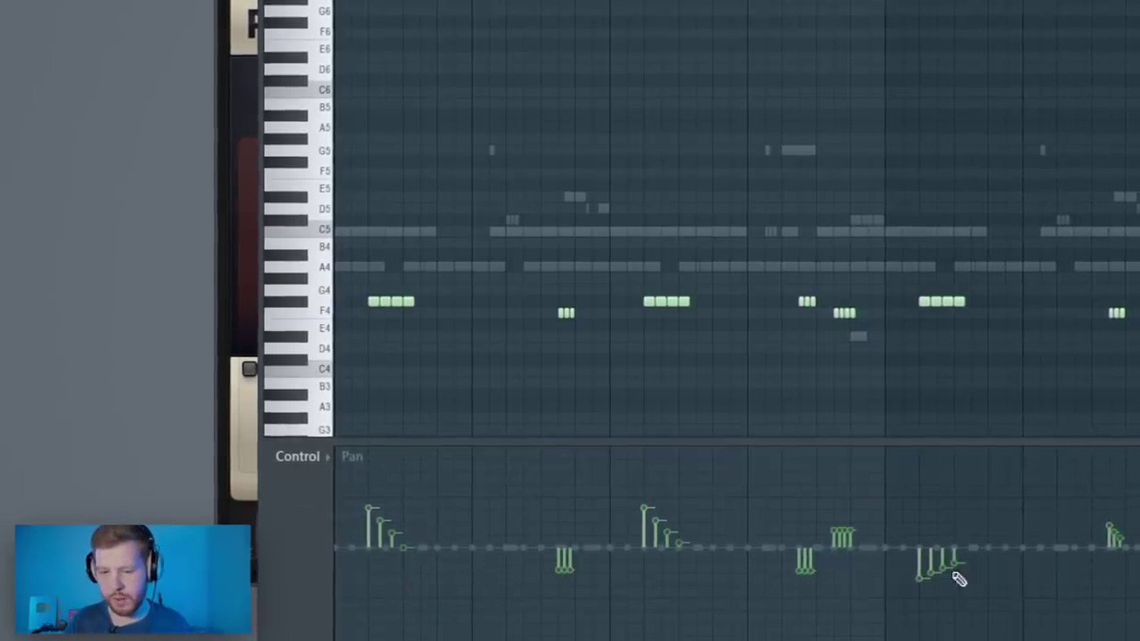
click(307, 491)
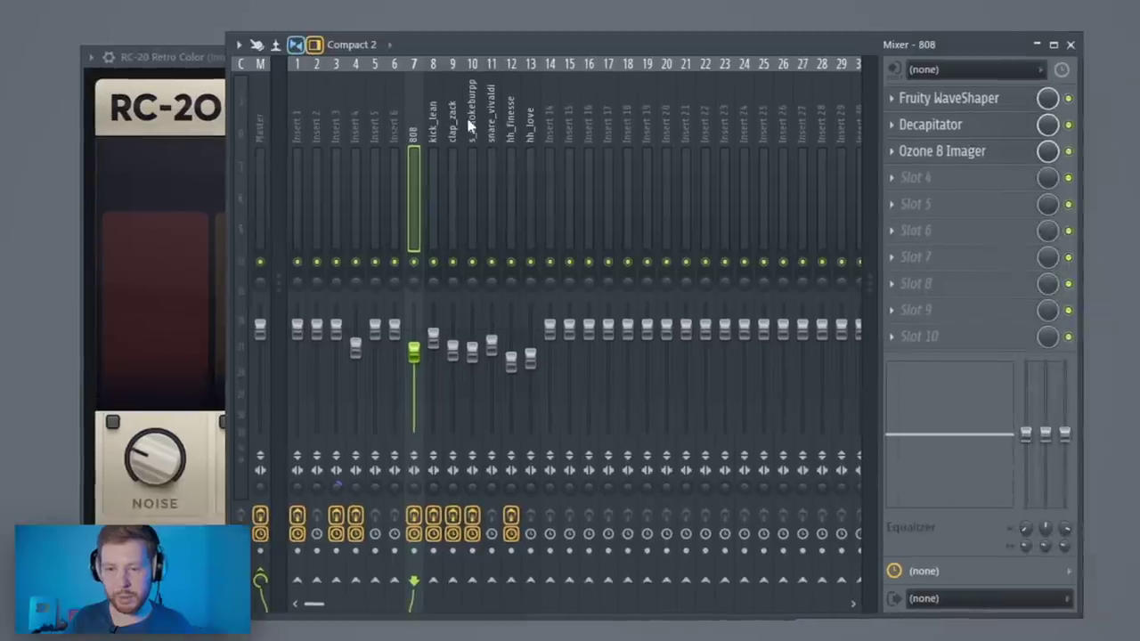
- Examine Fruity WaveShaper, Decapitator and Ozone 8 Imager on the 808 mixer track and Ozone 8 Imager on kick_lean
click(947, 100)
click(956, 131)
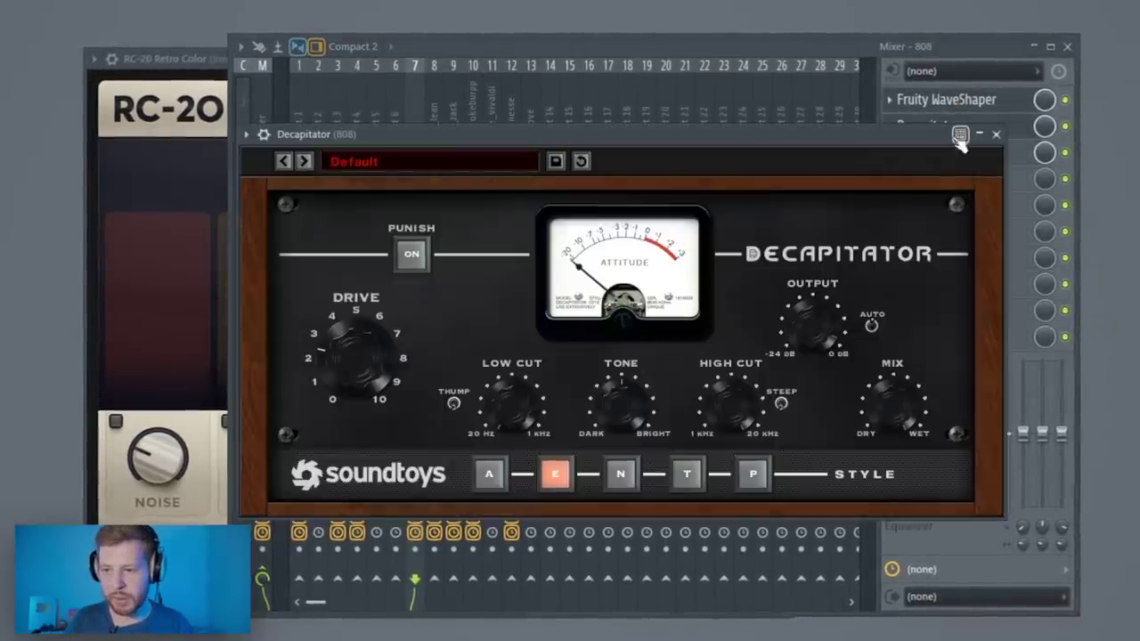
click(1017, 150)
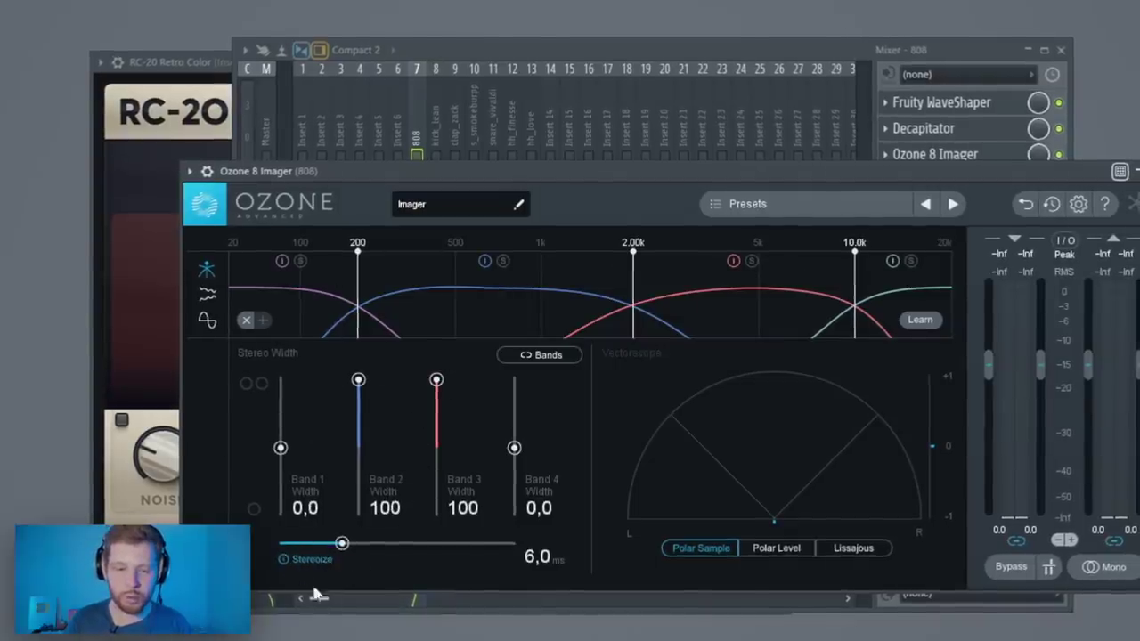
click(443, 135)
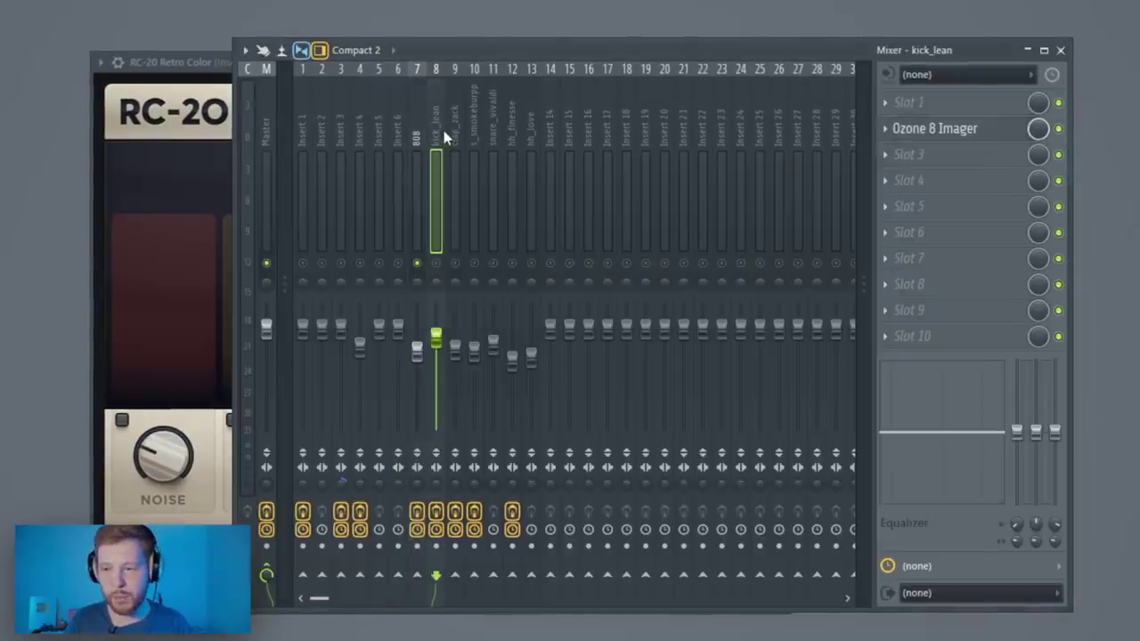
click(942, 131)
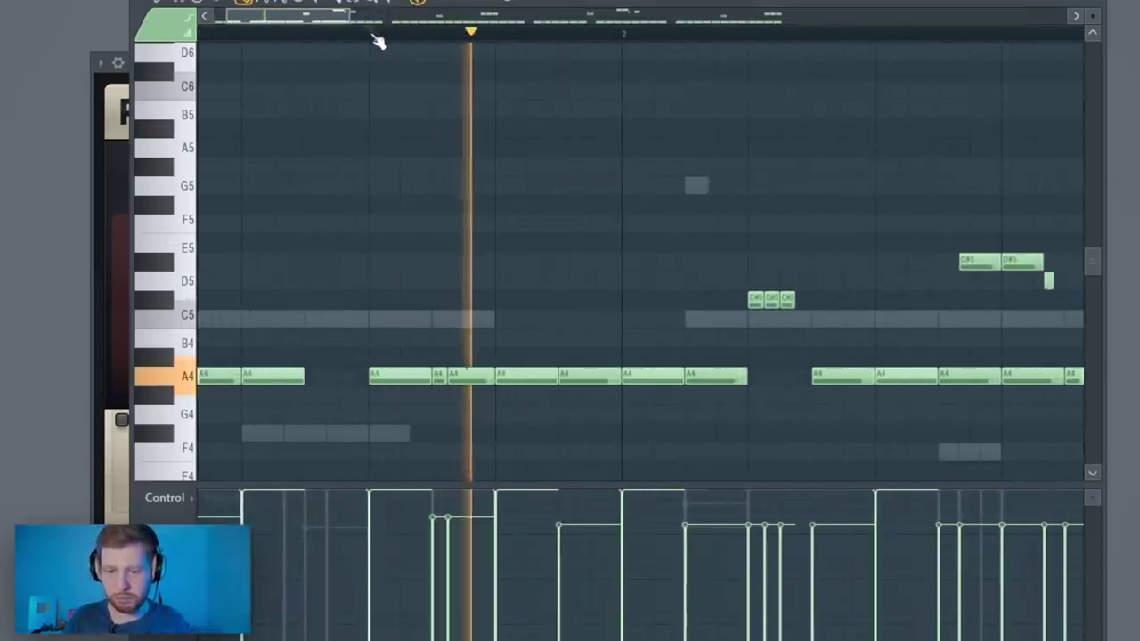
- Examine the hh_finesse and 808 note patterns in the piano roll and play the arrangement
scroll(371, 300, down, 5)
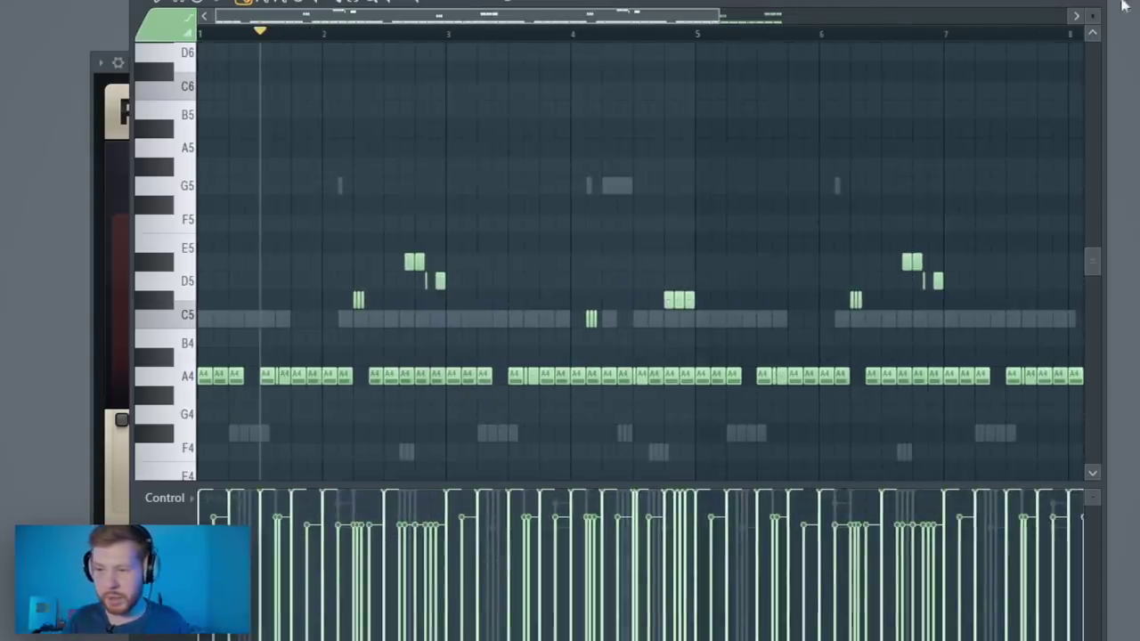
click(1092, 3)
click(631, 265)
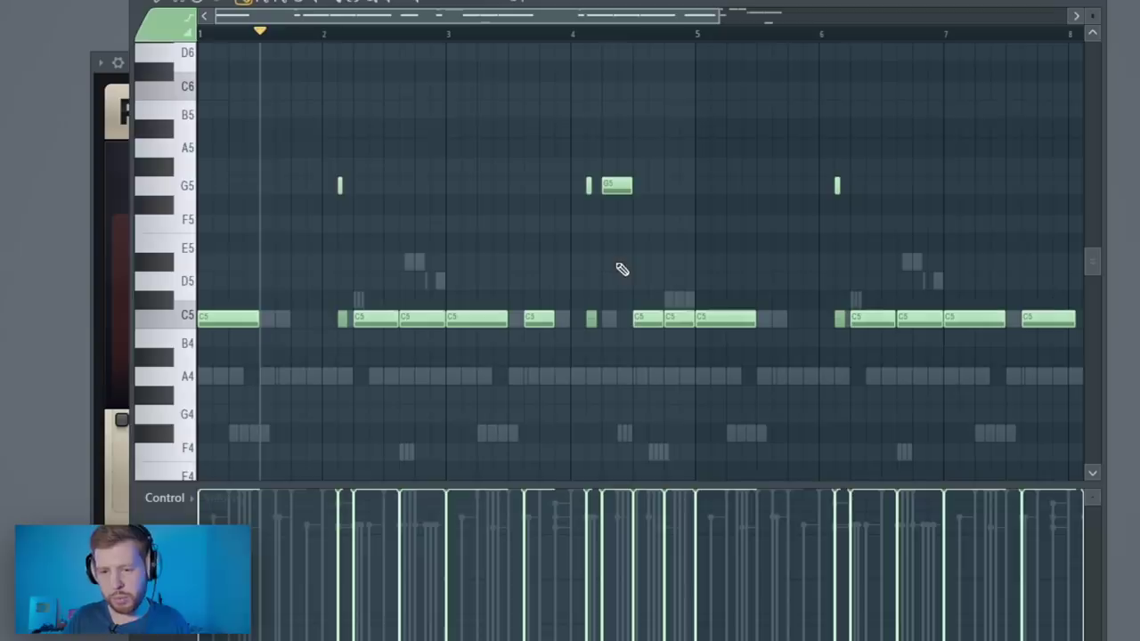
scroll(651, 262, down, 3)
key(space)
key(space)
key(space)
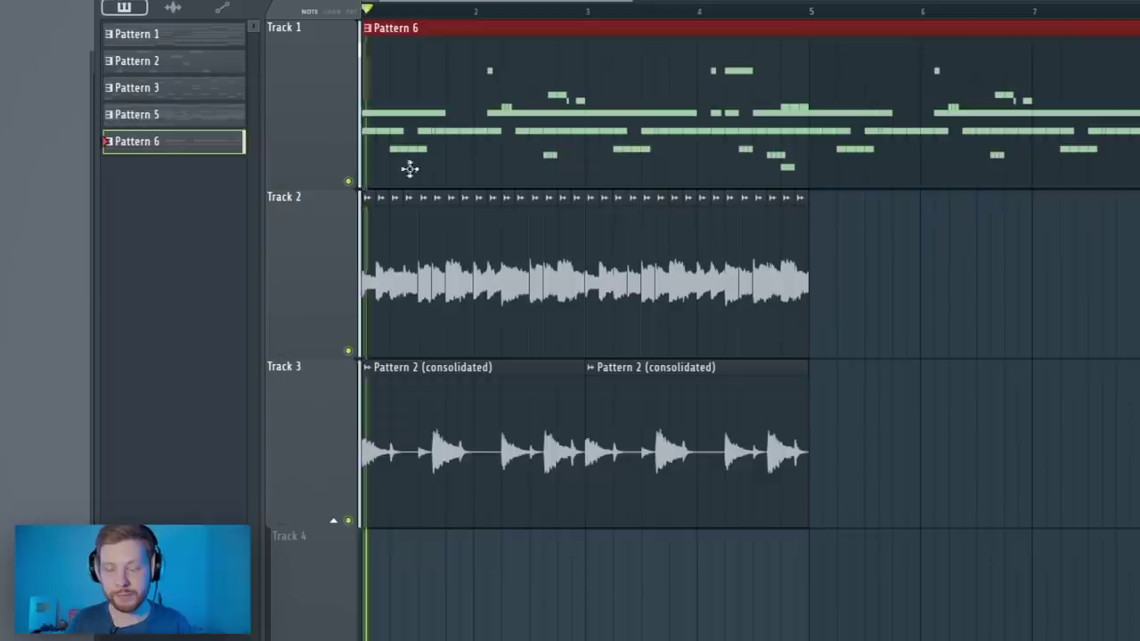
- Duplicate the four bars of consolidated audio clips on Tracks 2 and 3 so they start again at bar 5
scroll(410, 169, down, 3)
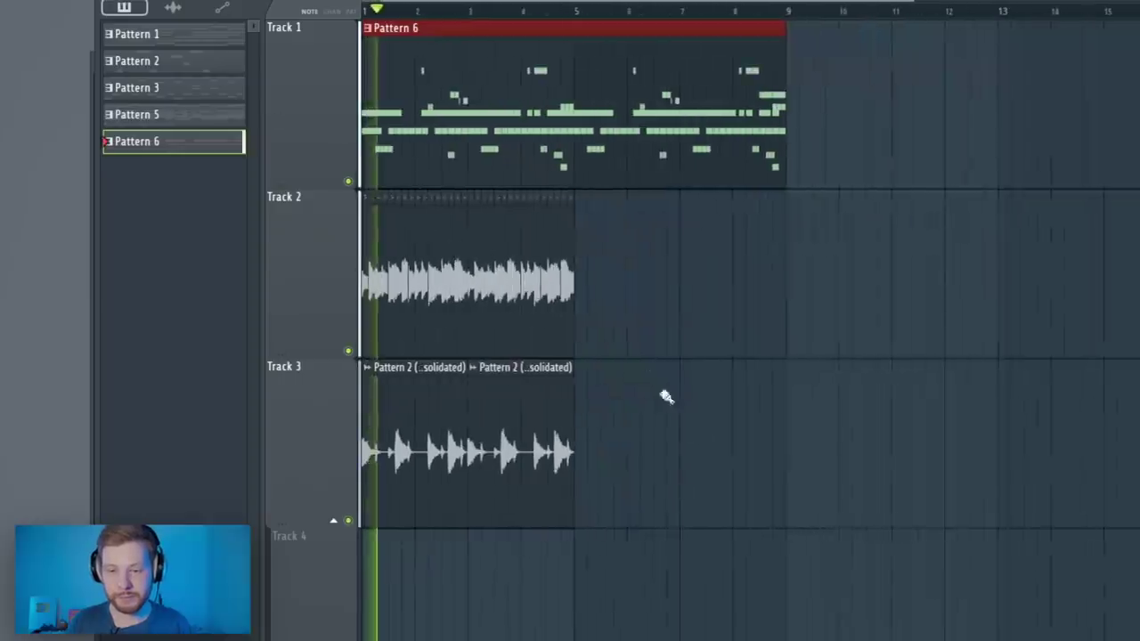
drag(839, 557, 374, 254)
drag(430, 415, 642, 415)
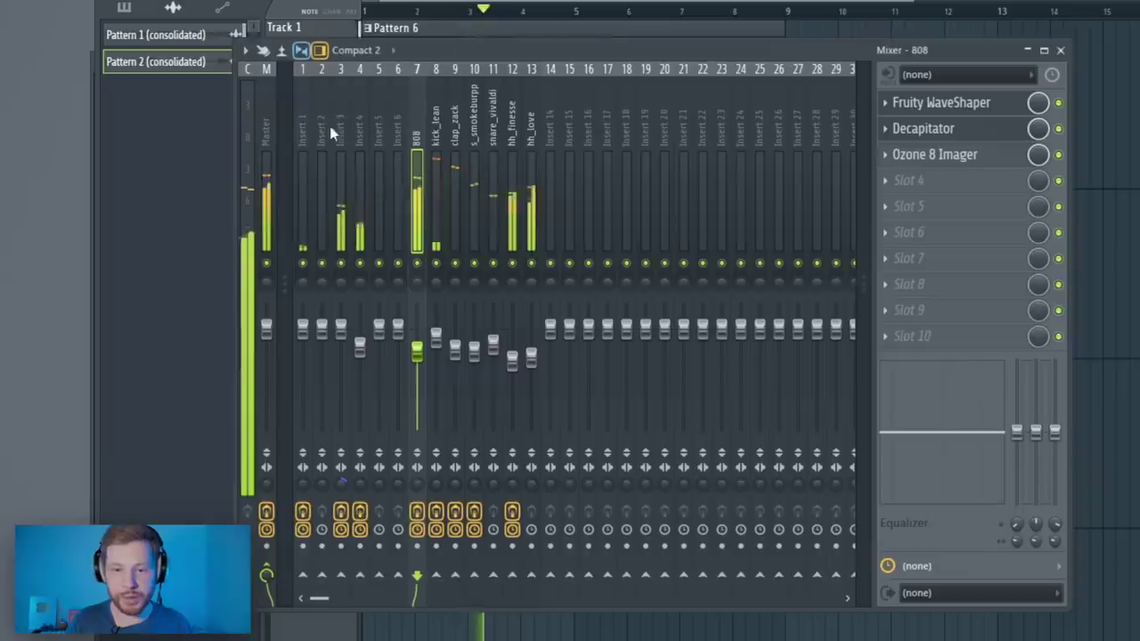
- Raise the main level of Fruity parametric EQ 2 on Insert 3 to about +6 dB during playback
click(344, 296)
click(933, 162)
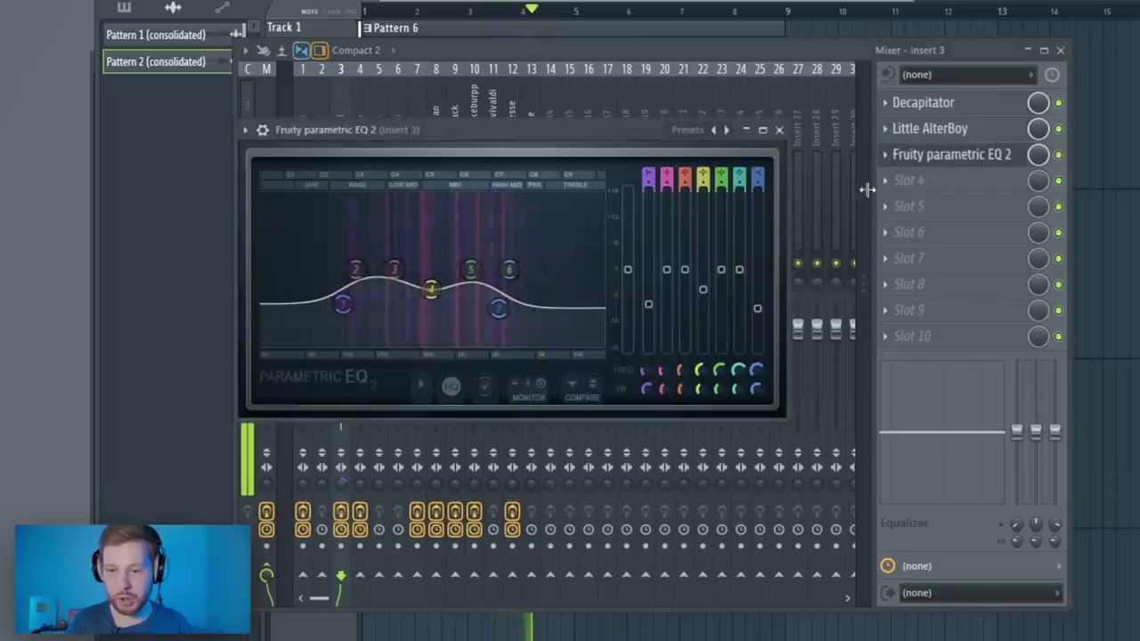
drag(627, 271, 627, 245)
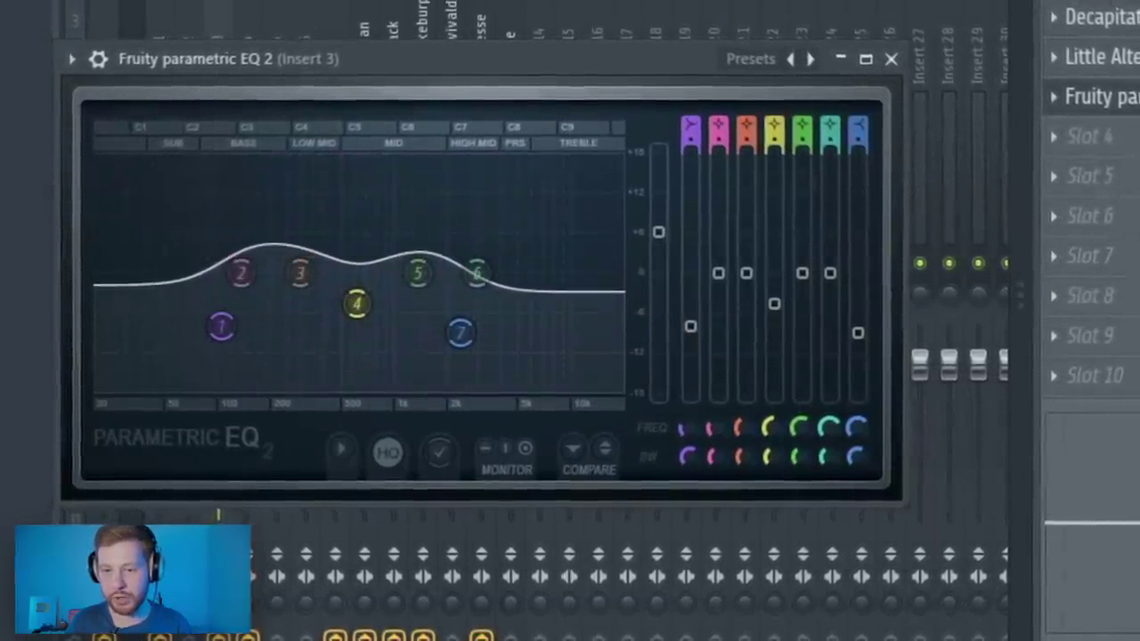
key(space)
key(Escape)
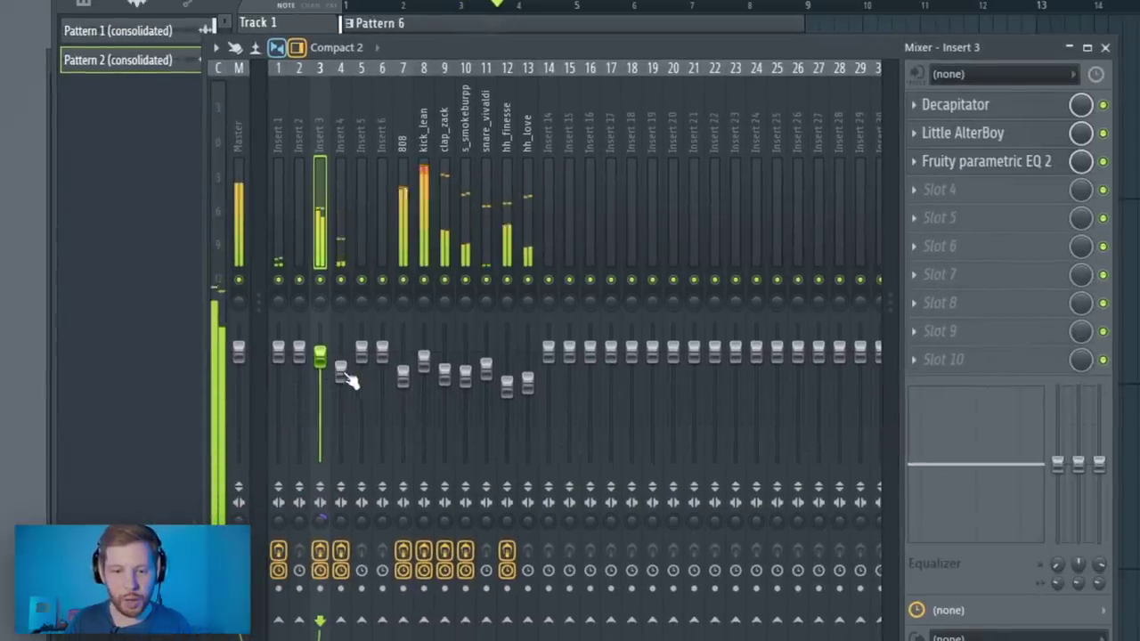
- Lower the Insert 4 fader slightly to sit the drum loop in the mix, and return to the playlist
drag(345, 374, 346, 392)
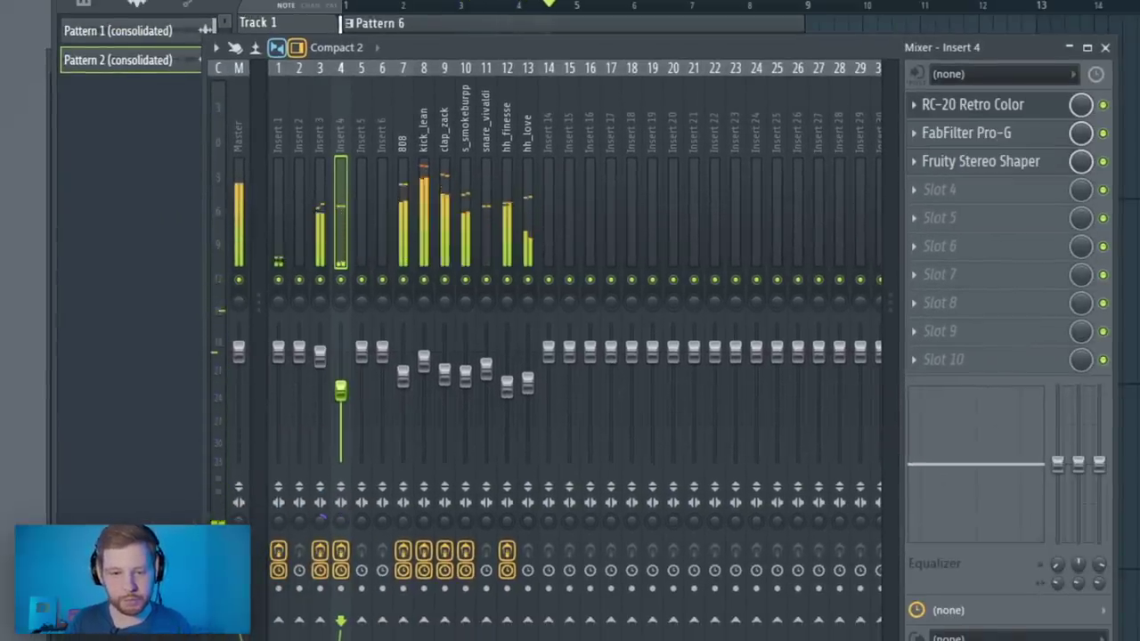
key(F9)
key(space)
key(space)
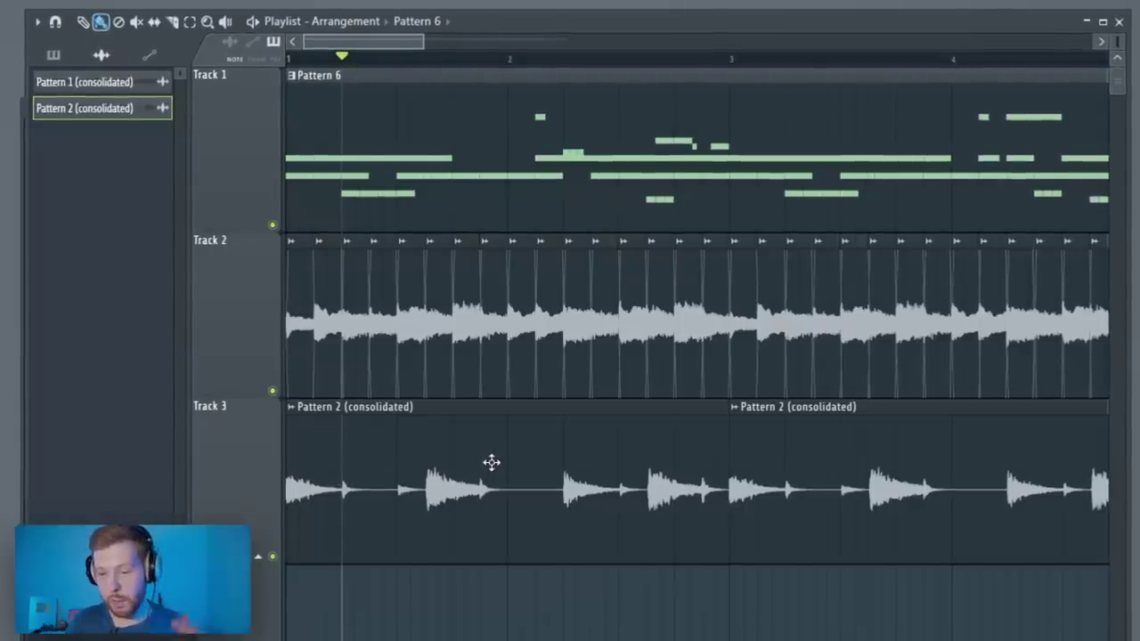
- Solo Track 3, slice the drum clip around the small hit in bar 1, and delete the piece following the hit
right_click(274, 554)
click(481, 60)
scroll(478, 526, up, 5)
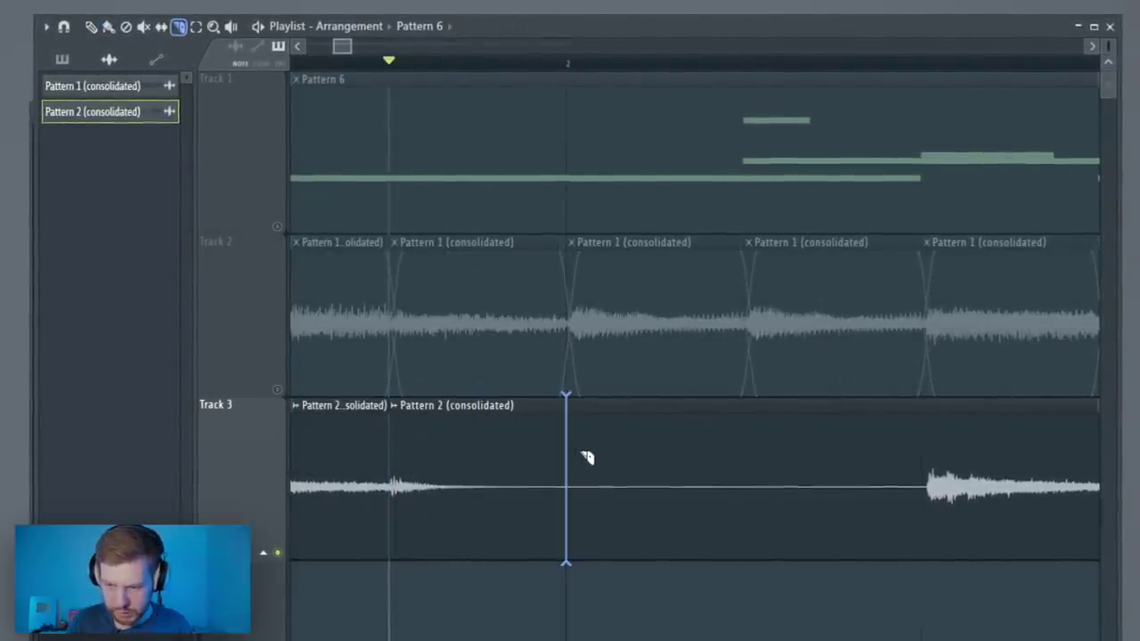
click(92, 27)
scroll(292, 229, down, 4)
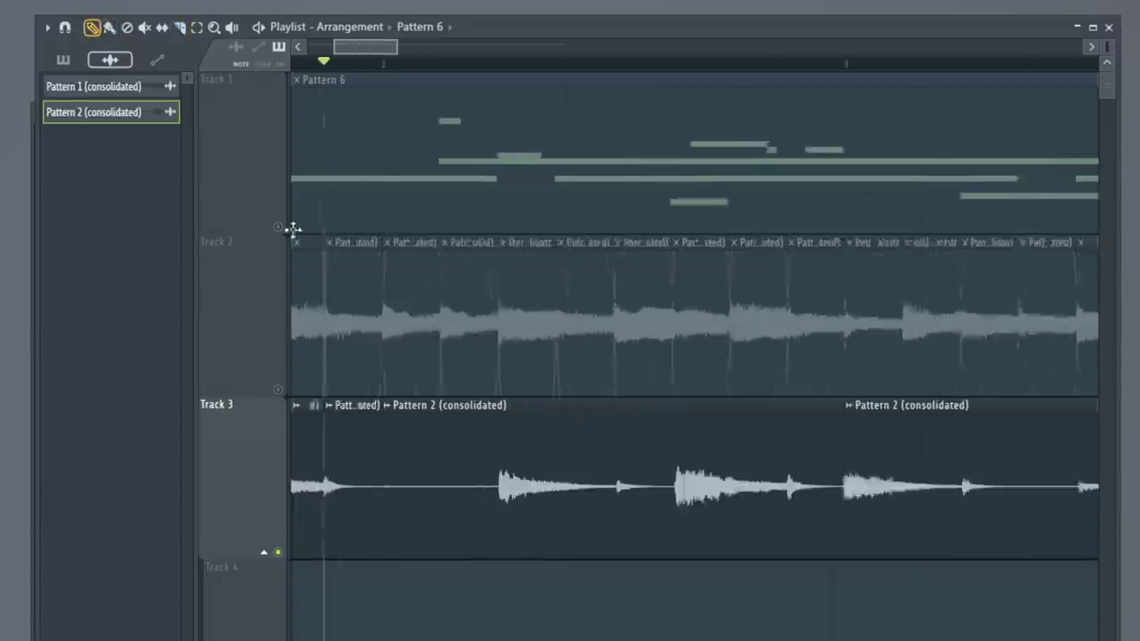
right_click(411, 478)
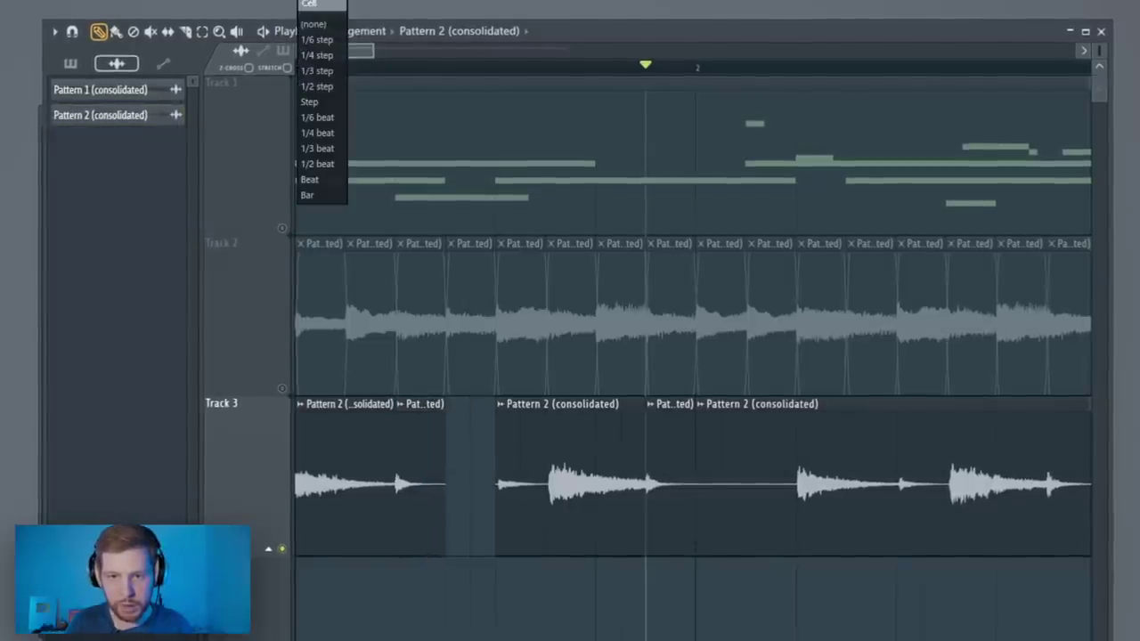
- Set the playlist snap to 1/3 step and repeat the short sliced drum hit to build an evenly spaced roll in bar 1
click(319, 71)
scroll(445, 453, up, 3)
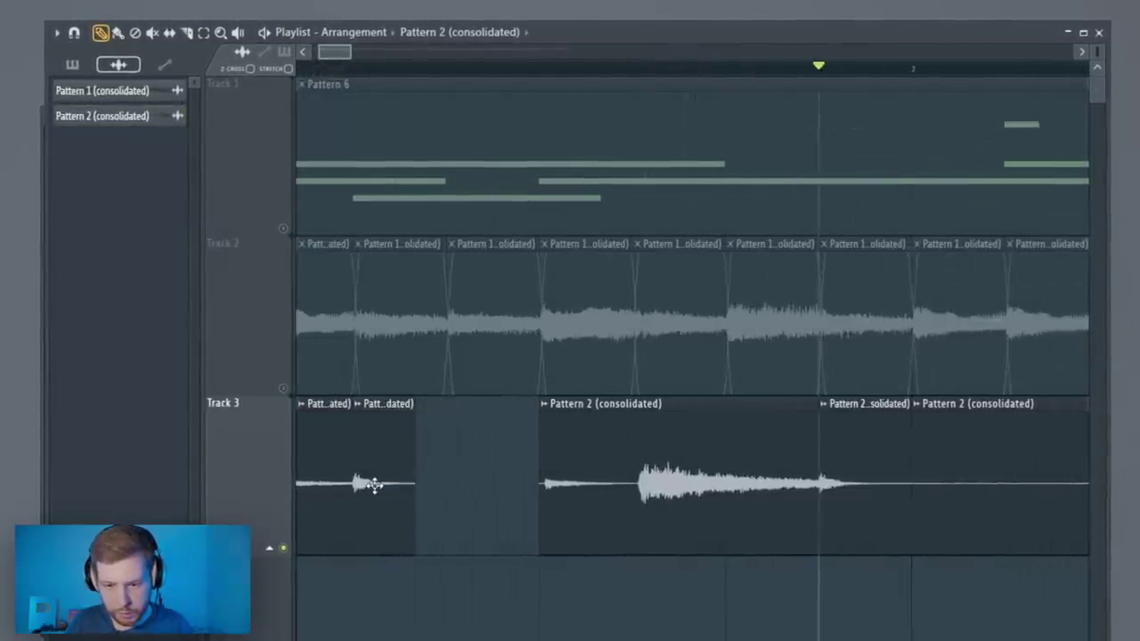
drag(478, 509, 509, 506)
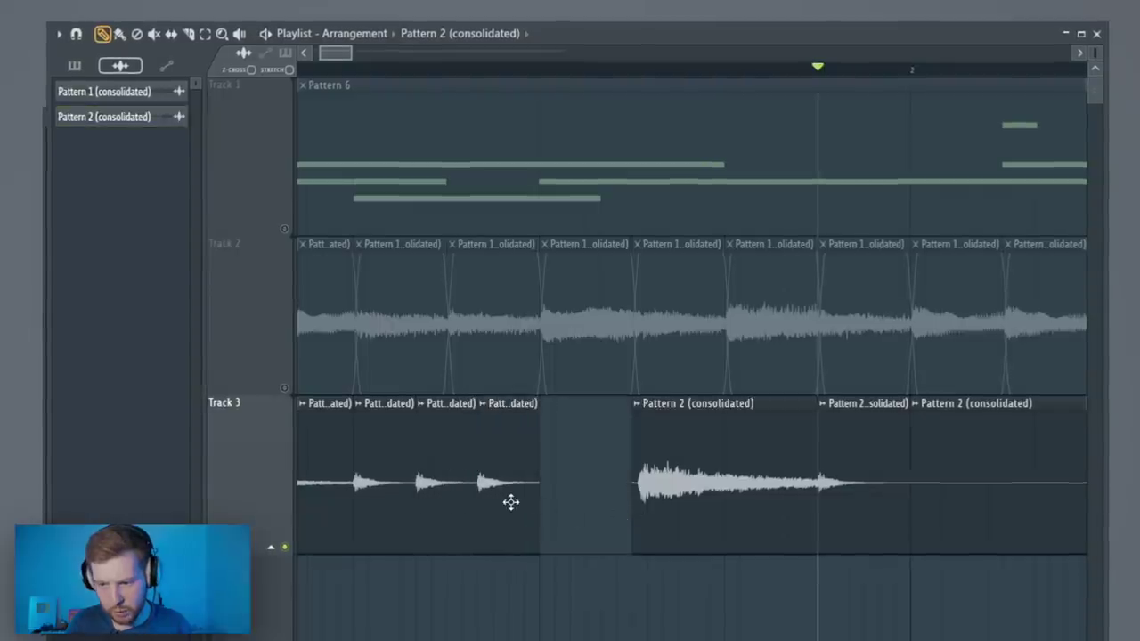
key(space)
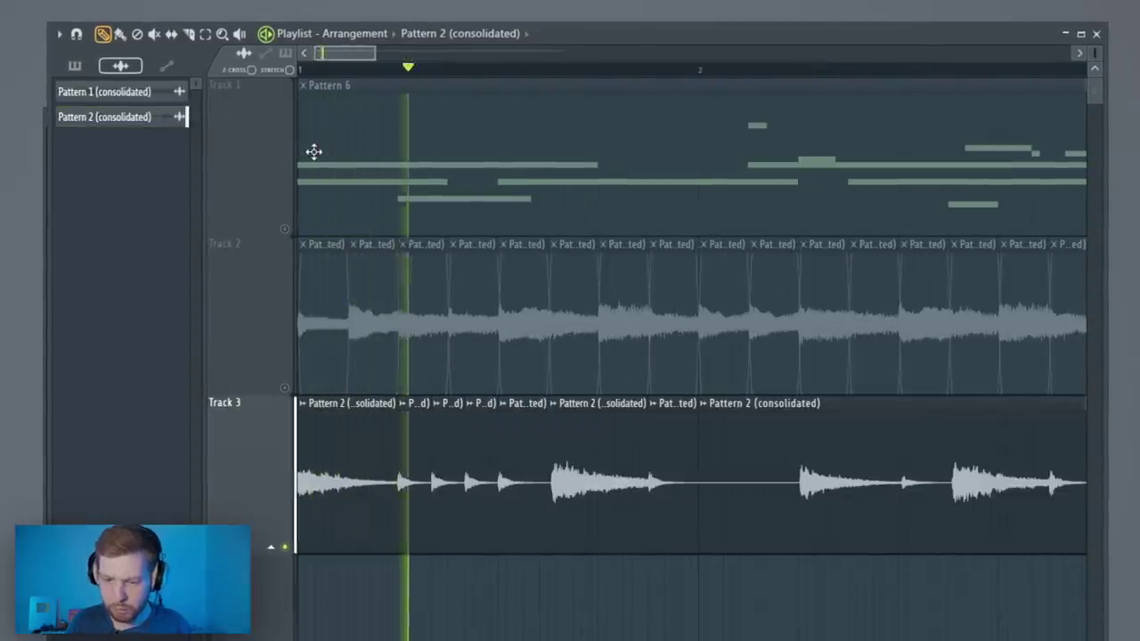
- Unmute Track 1 and replace the unedited Track 3 drum clips in bars 3 to 8 with copies of the chopped two-bar loop
click(285, 229)
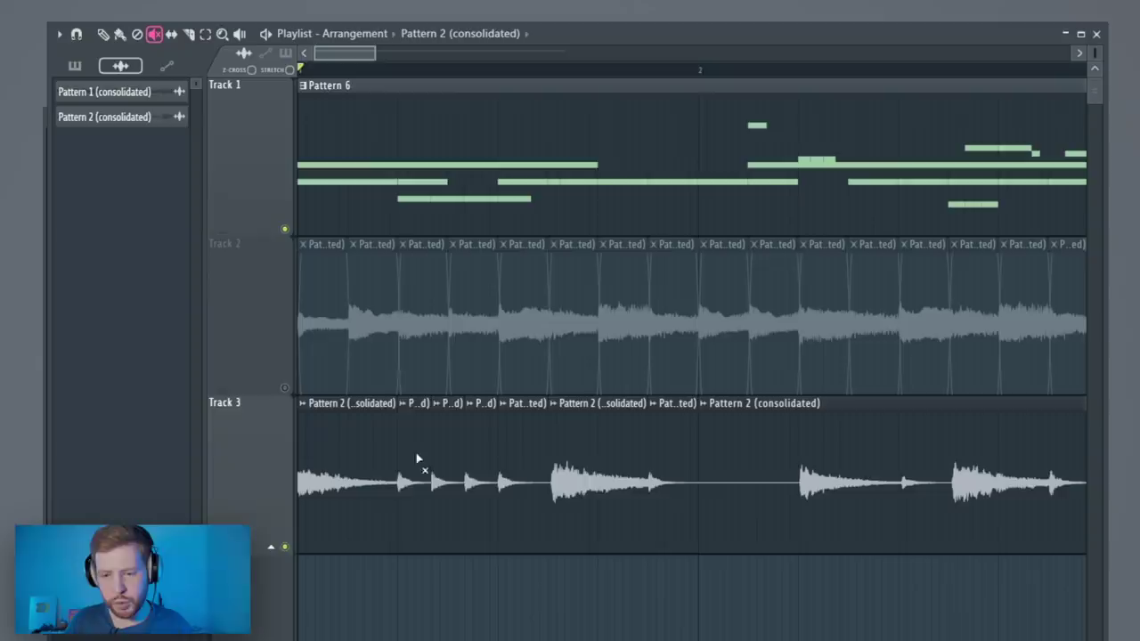
key(space)
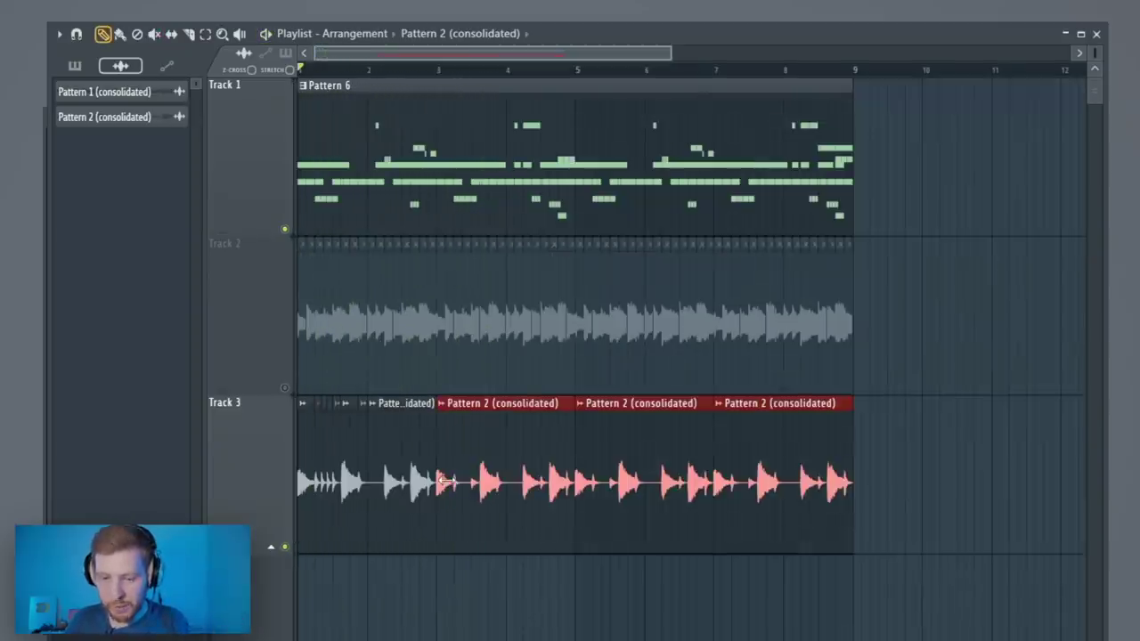
key(Delete)
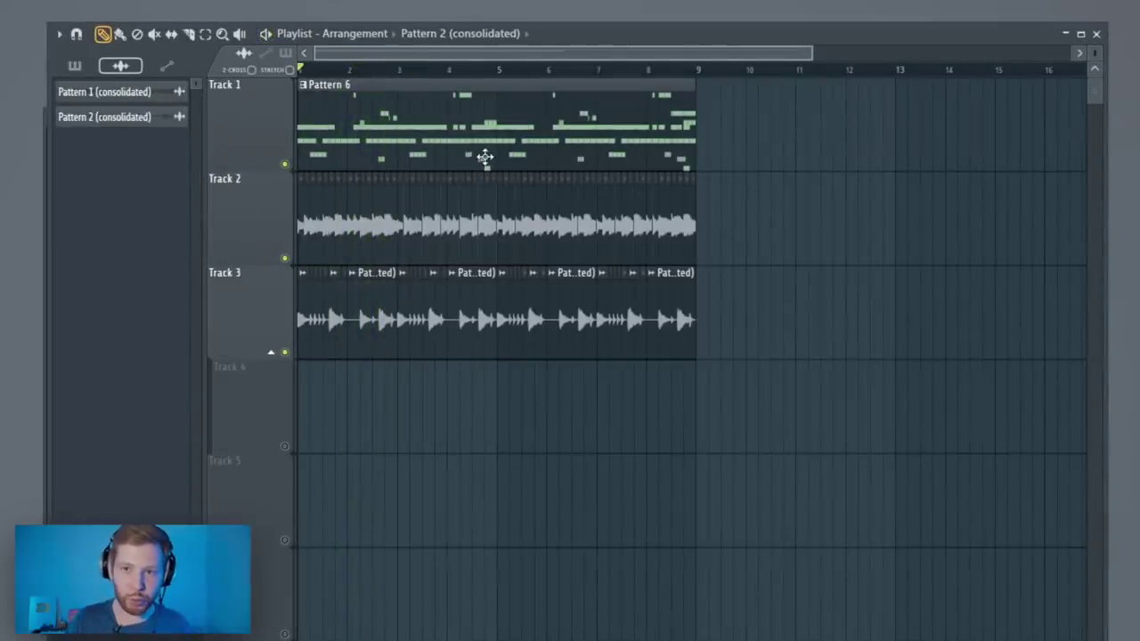
- Examine Ozone 8 on the master track, including its Dynamic EQ, its Imager and the Imager presets
key(F9)
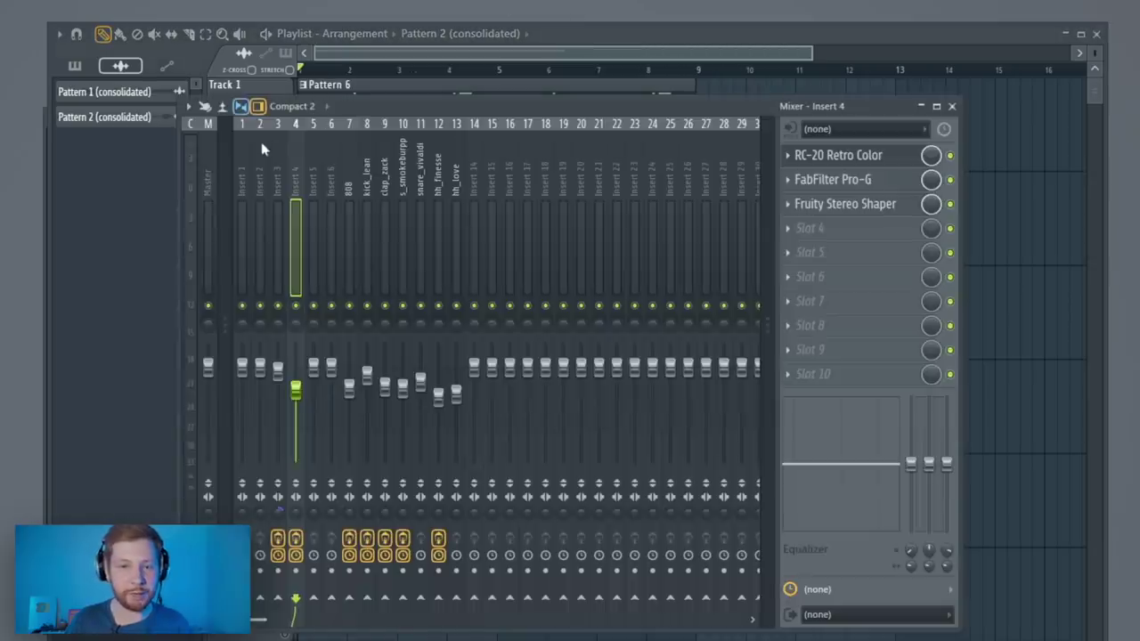
click(212, 178)
click(815, 203)
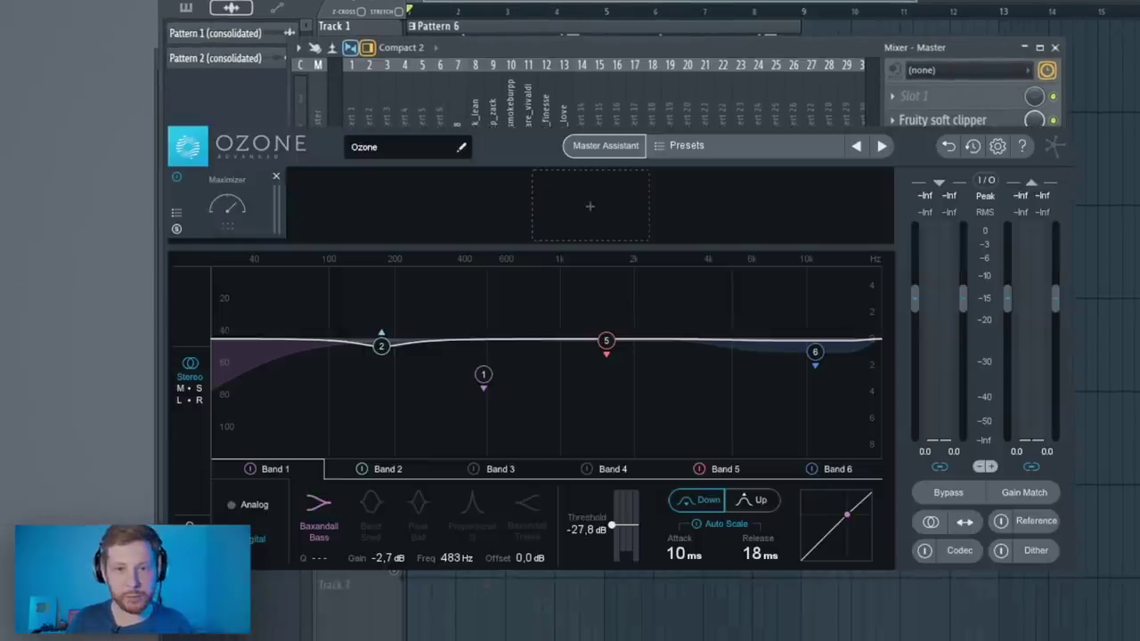
click(355, 259)
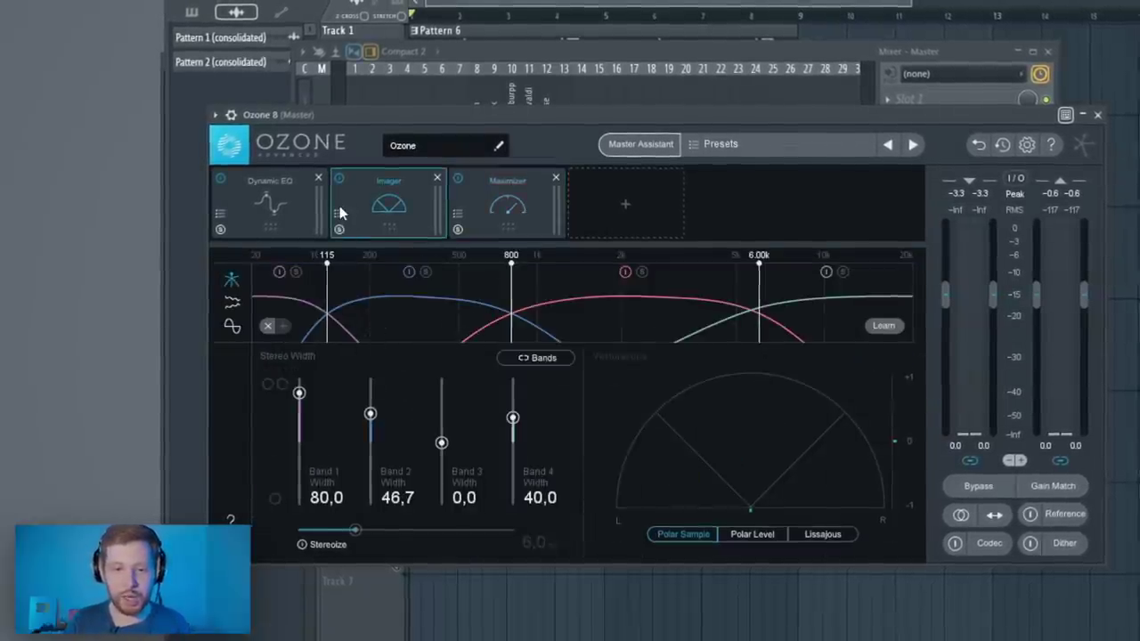
click(341, 214)
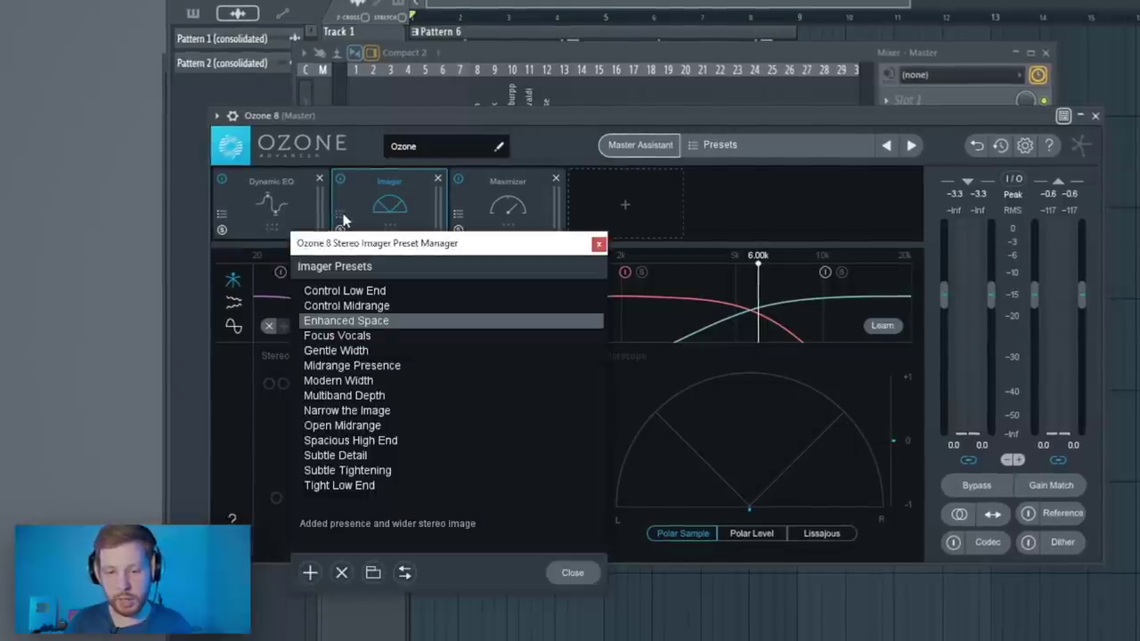
click(599, 244)
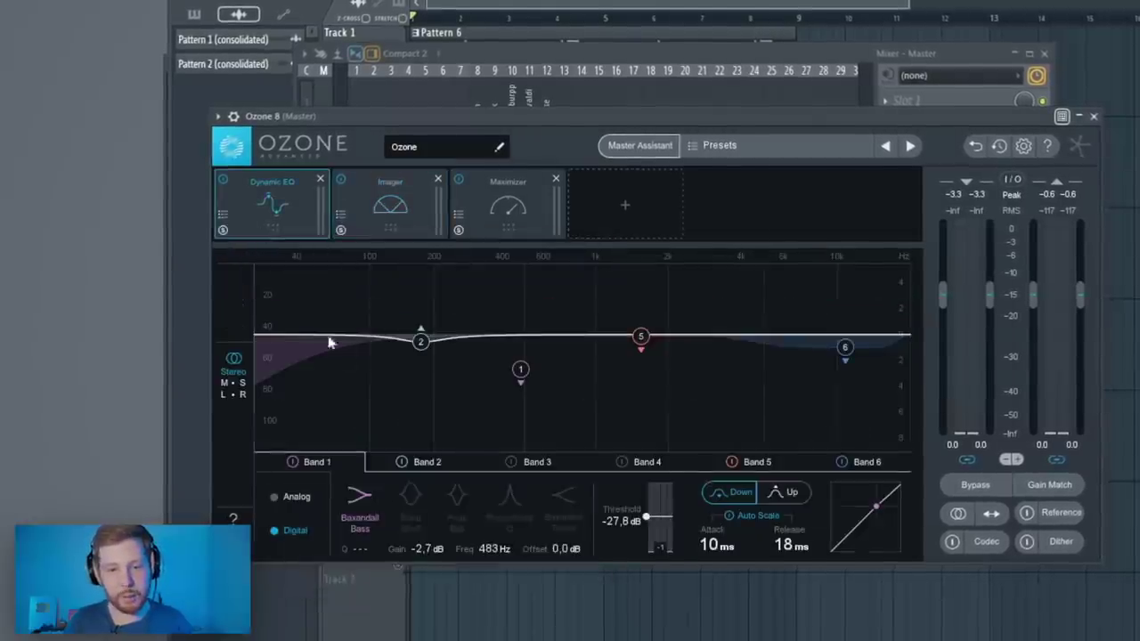
- Review Ozone 8's Dynamic EQ presets on the master track and the RC-20 Retro Color settings on Insert 1
click(221, 212)
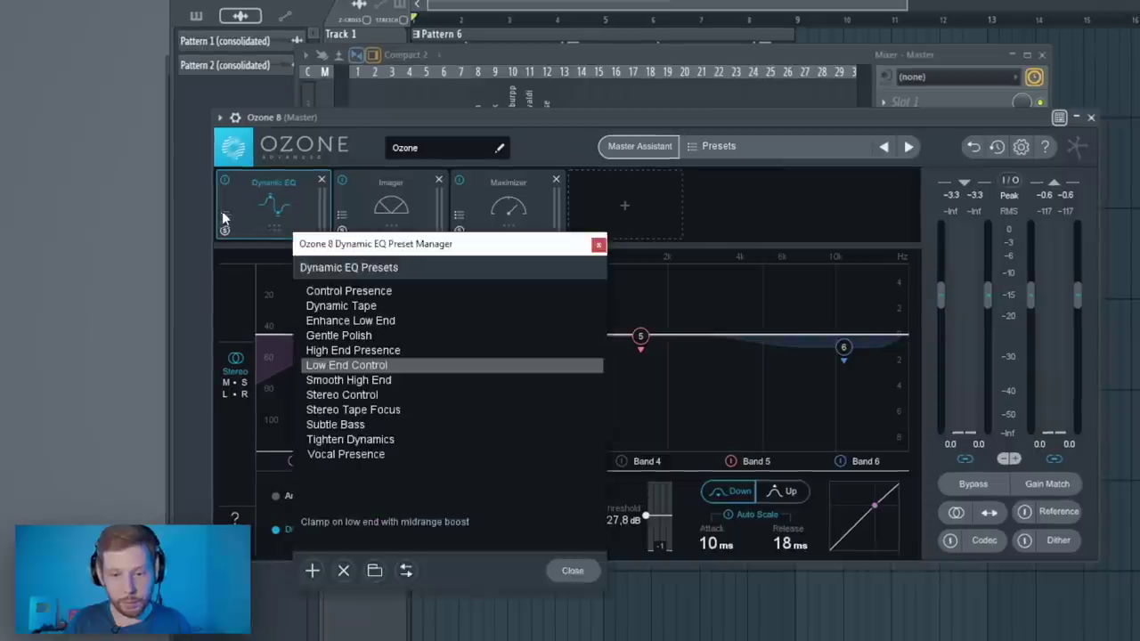
click(598, 245)
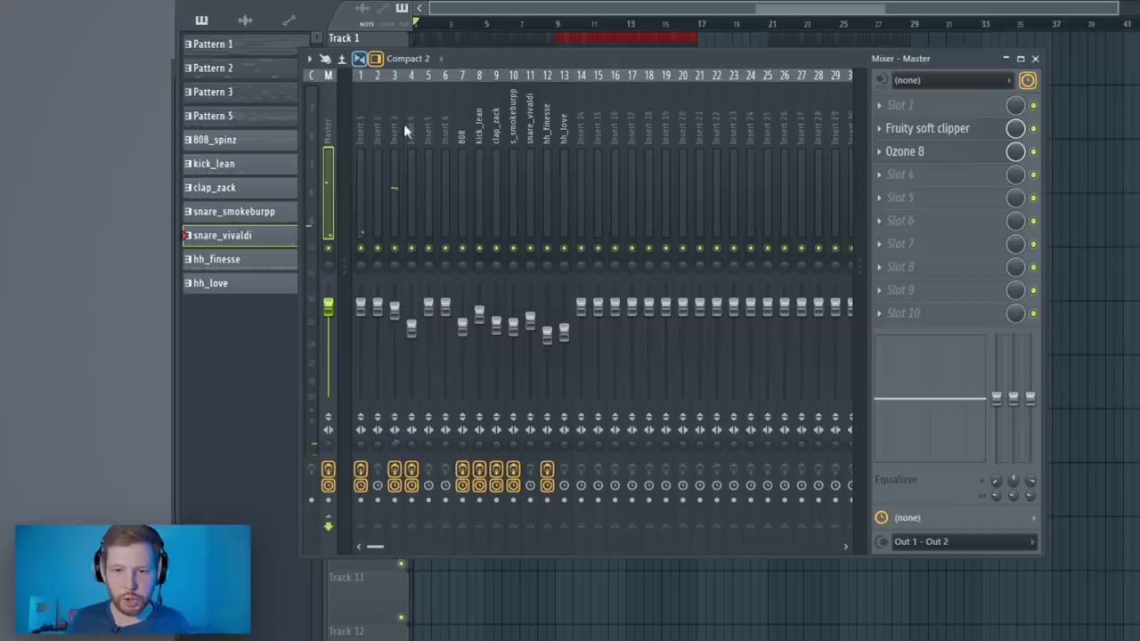
click(361, 151)
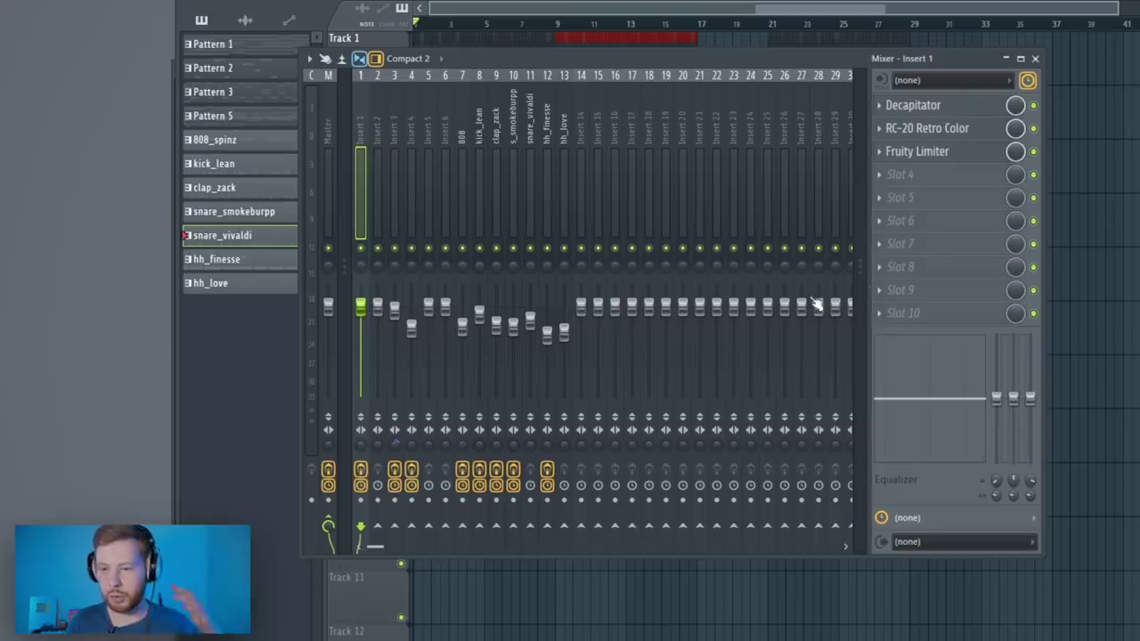
click(926, 128)
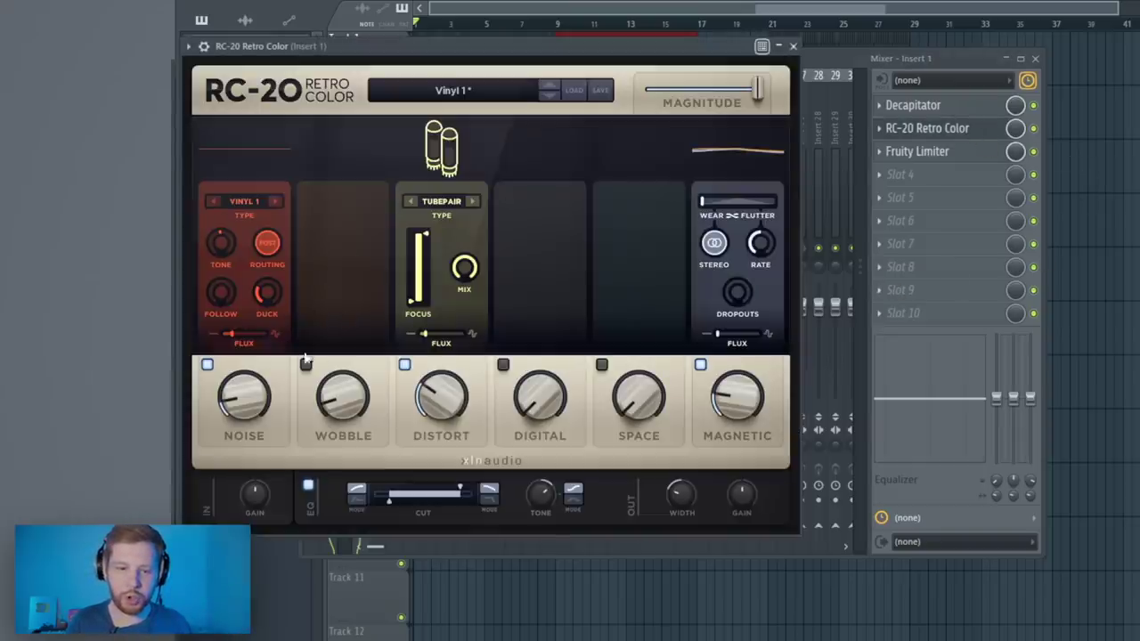
click(792, 46)
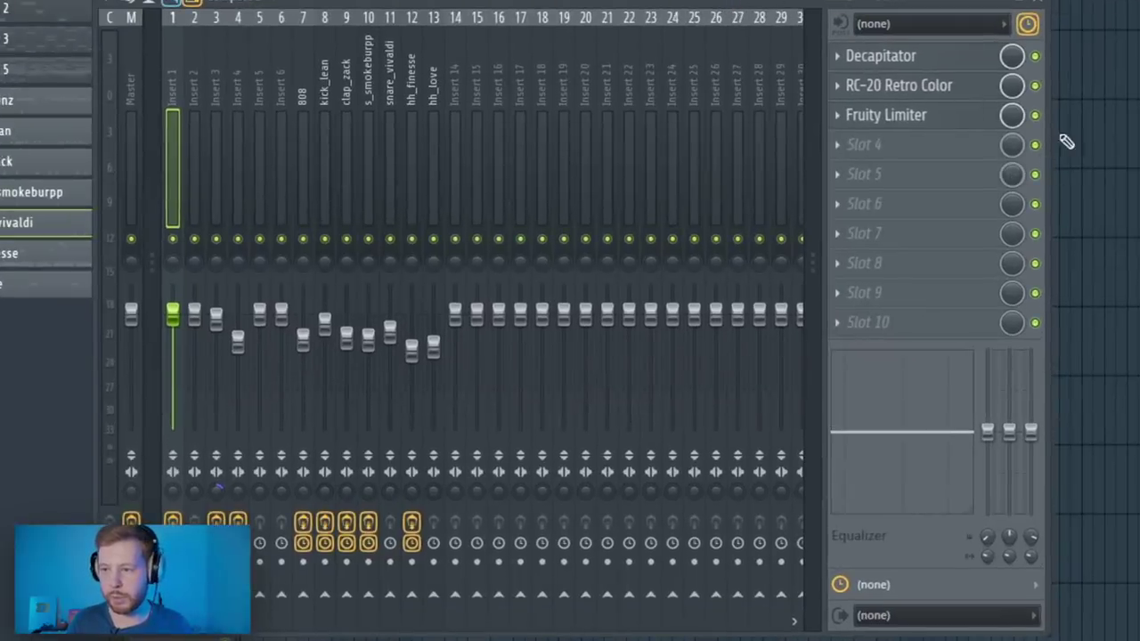
click(1044, 5)
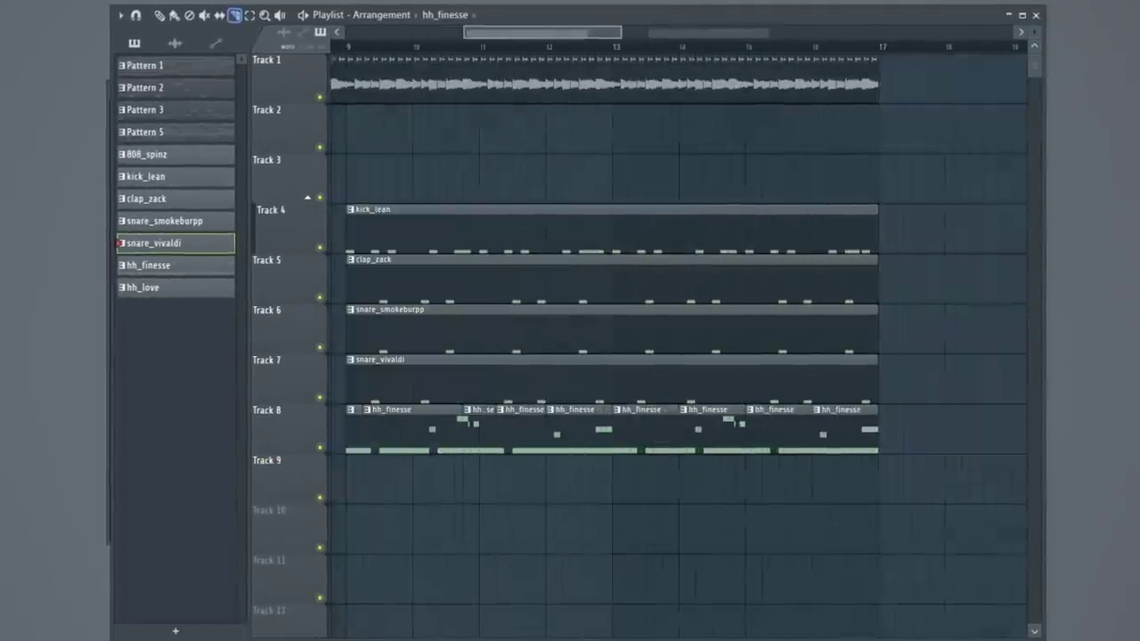
- Thin out the sliced hh_finesse clips on Track 8 in bars 9 to 12, keeping only short pieces separated by gaps
key(p)
scroll(618, 455, up, 2)
drag(565, 451, 611, 451)
scroll(353, 430, down, 2)
drag(459, 451, 565, 448)
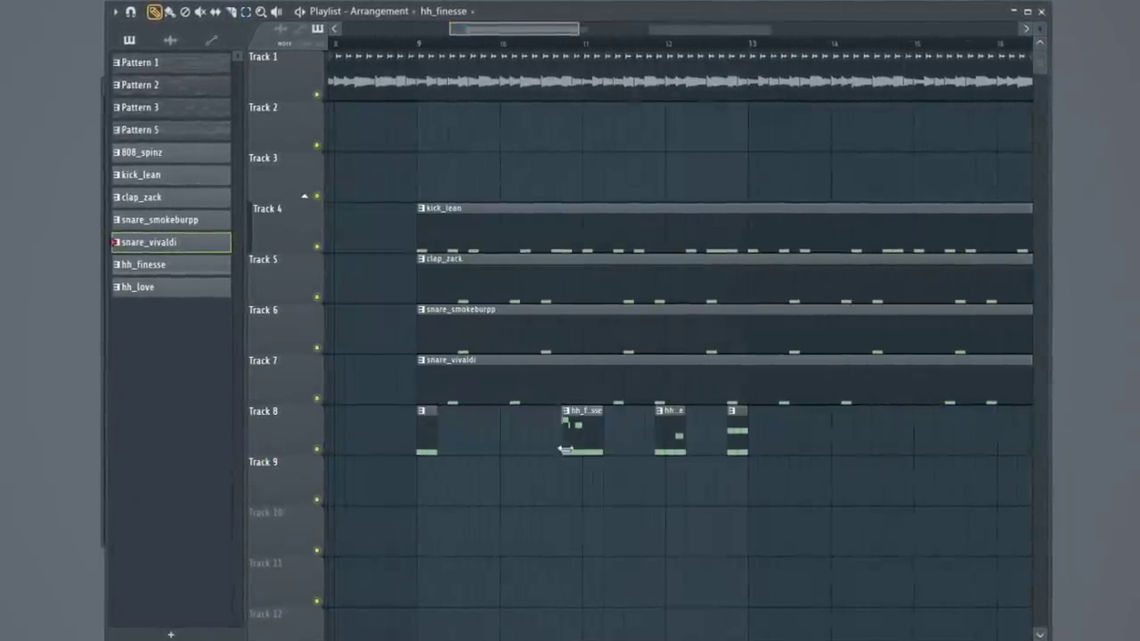
- Extend the arrangement with a section without 808 and kick in bars 33 to 40 and copies of the full section in bars 41 to 56
scroll(710, 336, down, 4)
drag(931, 504, 781, 270)
drag(758, 80, 475, 89)
key(ctrl+b)
scroll(475, 88, down, 3)
drag(899, 498, 802, 80)
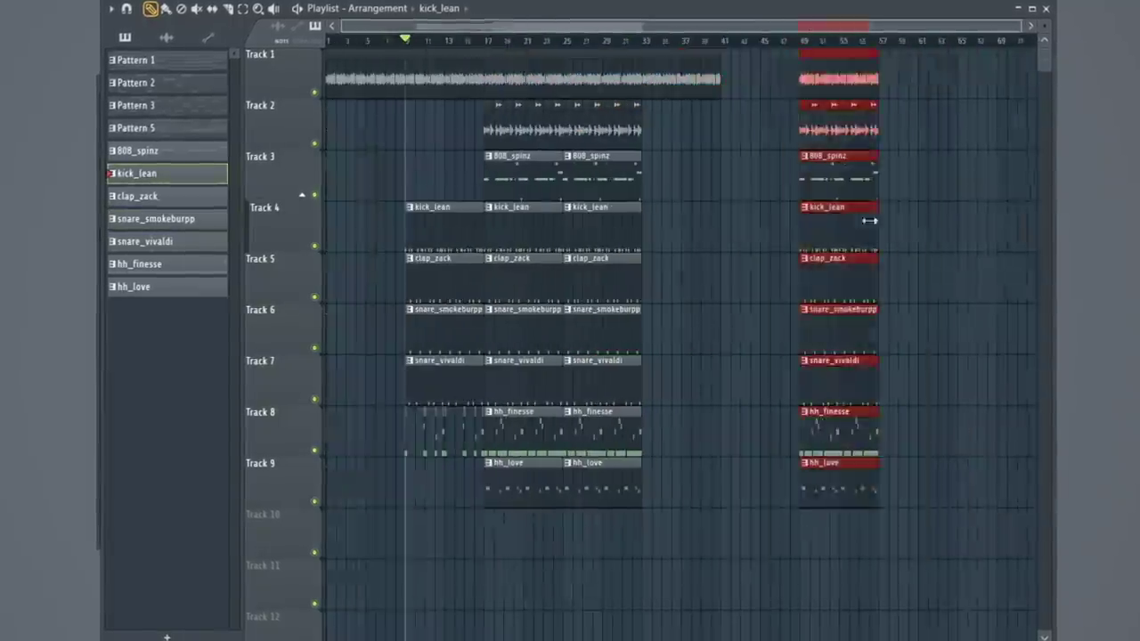
drag(837, 323, 987, 323)
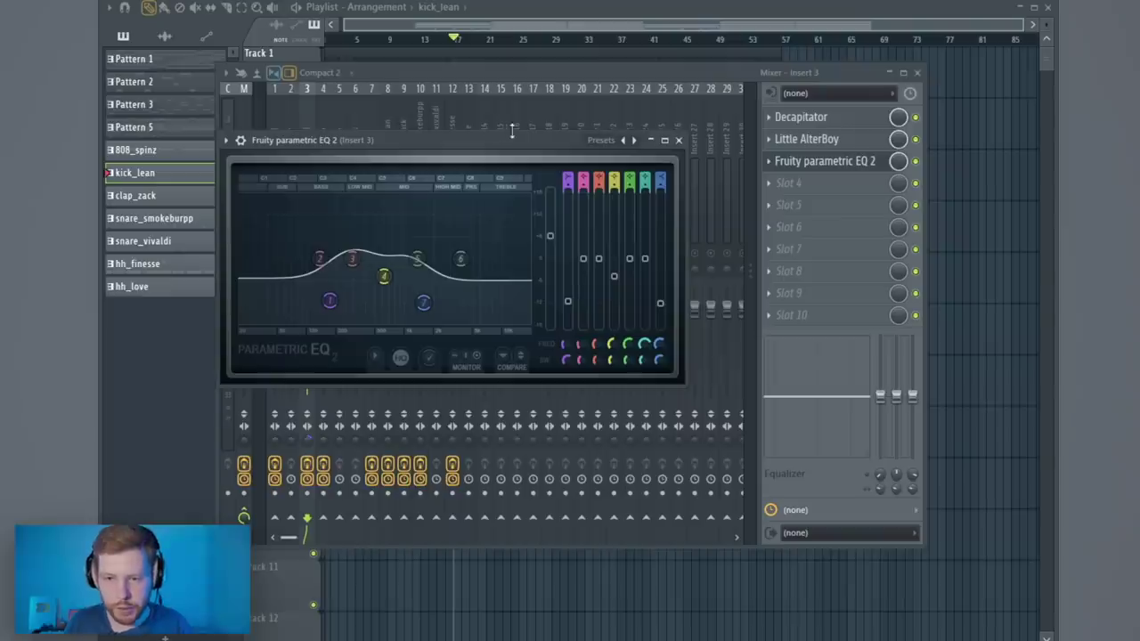
- Examine the Fruity parametric EQ 2 curve on Insert 3 while playing the arrangement
drag(512, 135, 601, 141)
key(space)
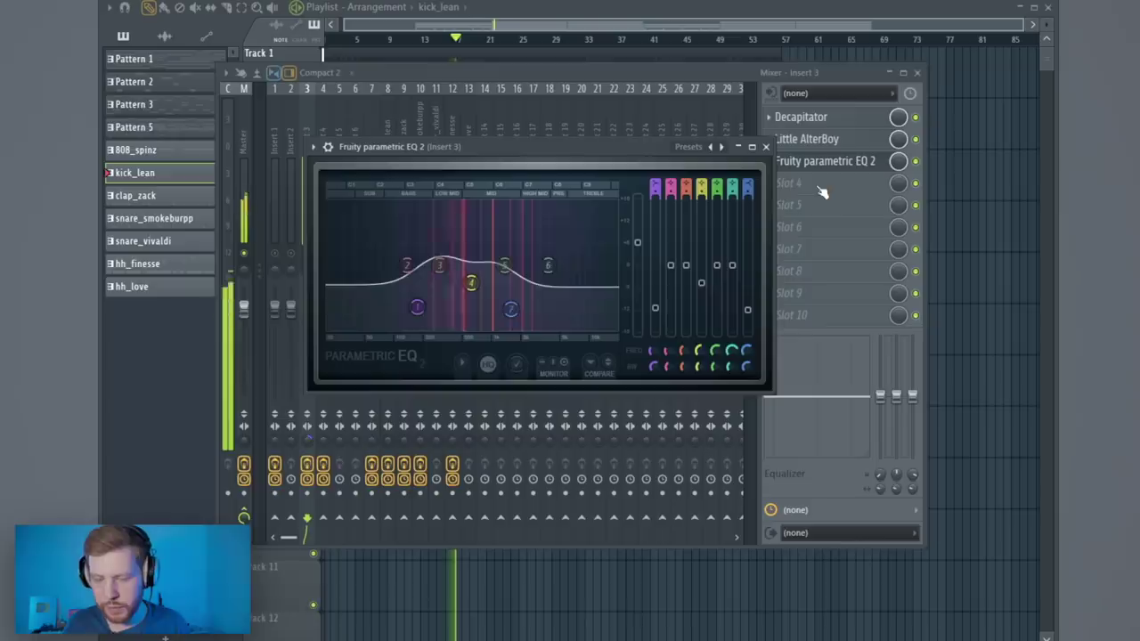
key(space)
click(766, 147)
- Examine the RC-20 Retro Color settings on Insert 4 and return to the playlist
click(324, 136)
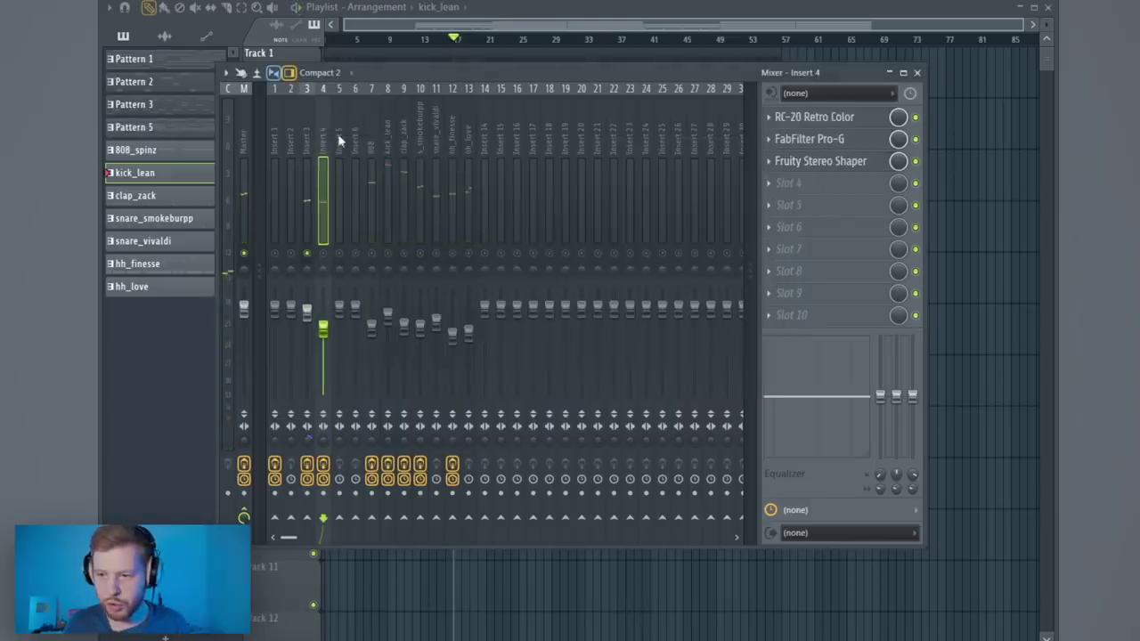
click(800, 120)
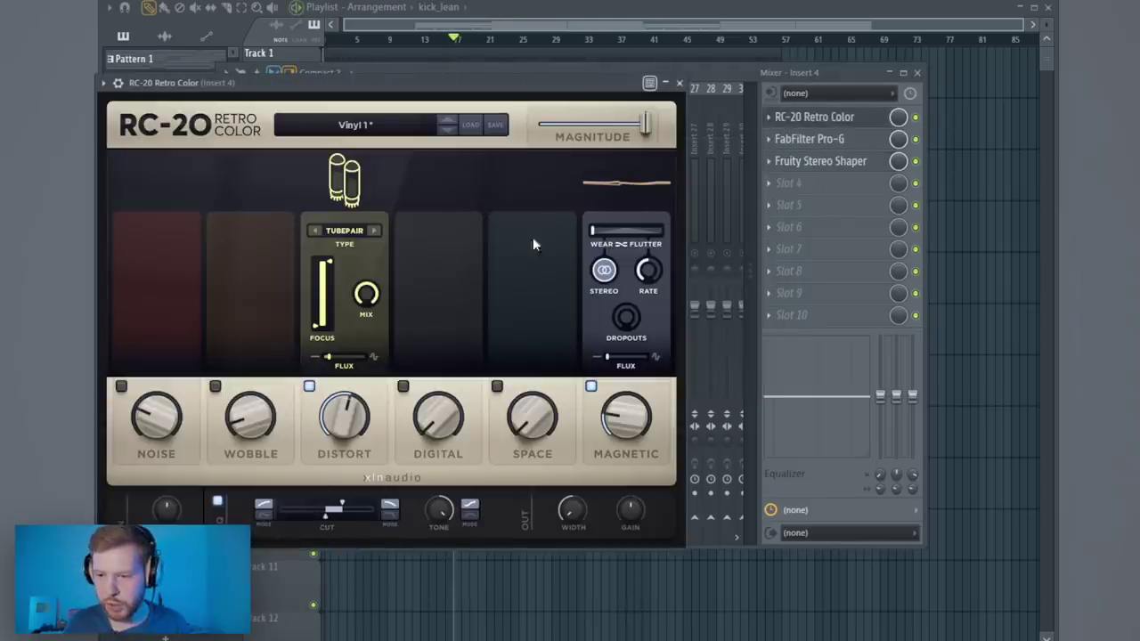
click(866, 281)
click(969, 262)
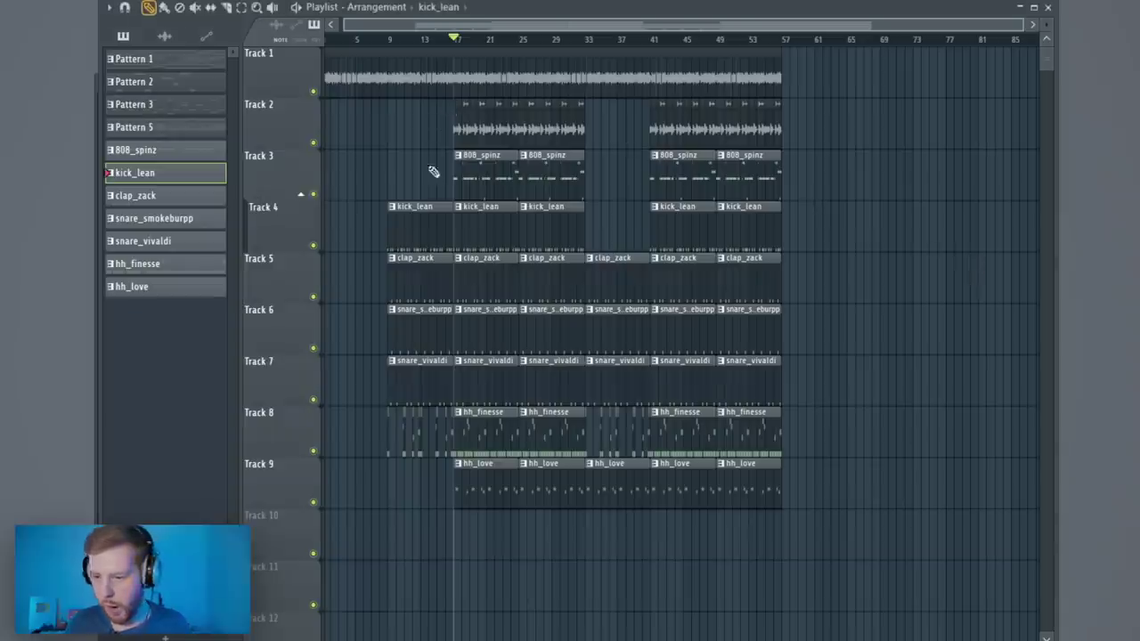